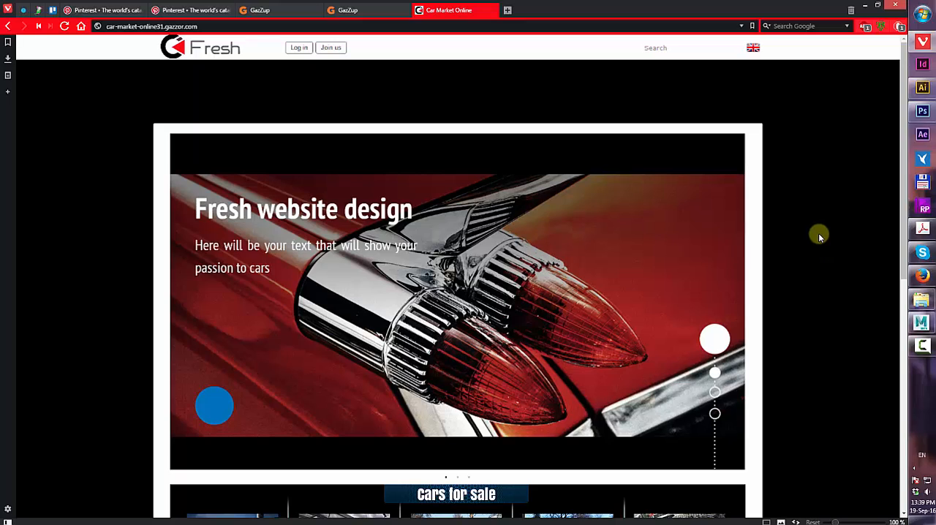
Scroll through the Car Market Online homepage to review its banner design
{"action": "scroll", "coordinate": [819, 237], "scroll_direction": "down", "scroll_amount": 6}
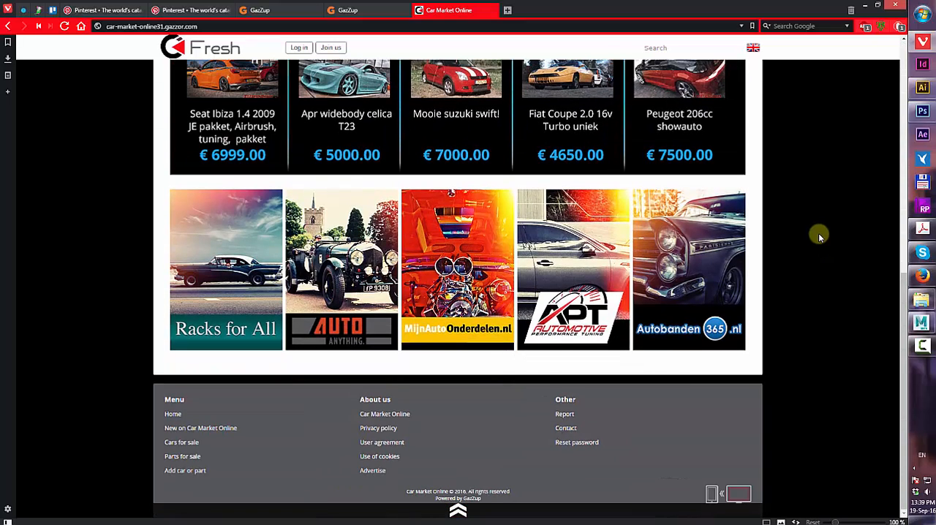
{"action": "scroll", "coordinate": [672, 241], "scroll_direction": "up", "scroll_amount": 1}
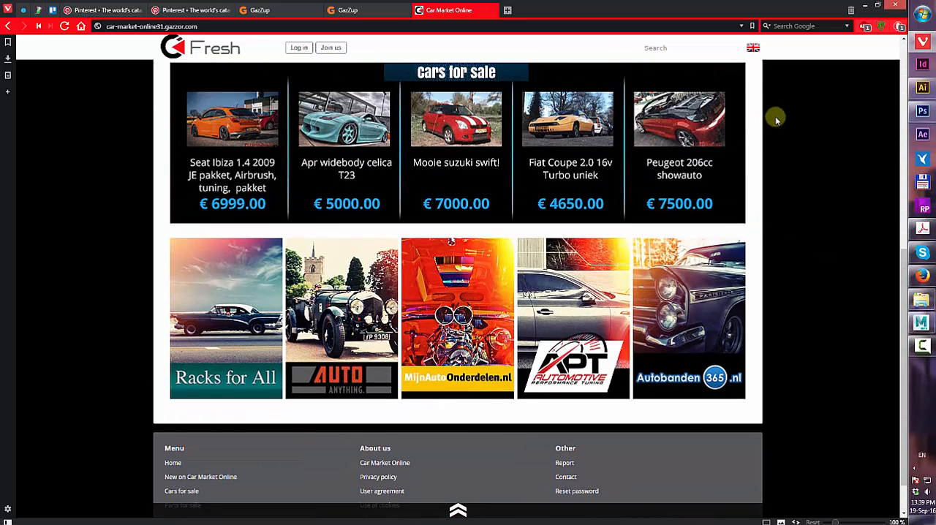
{"action": "scroll", "coordinate": [776, 119], "scroll_direction": "up", "scroll_amount": 5}
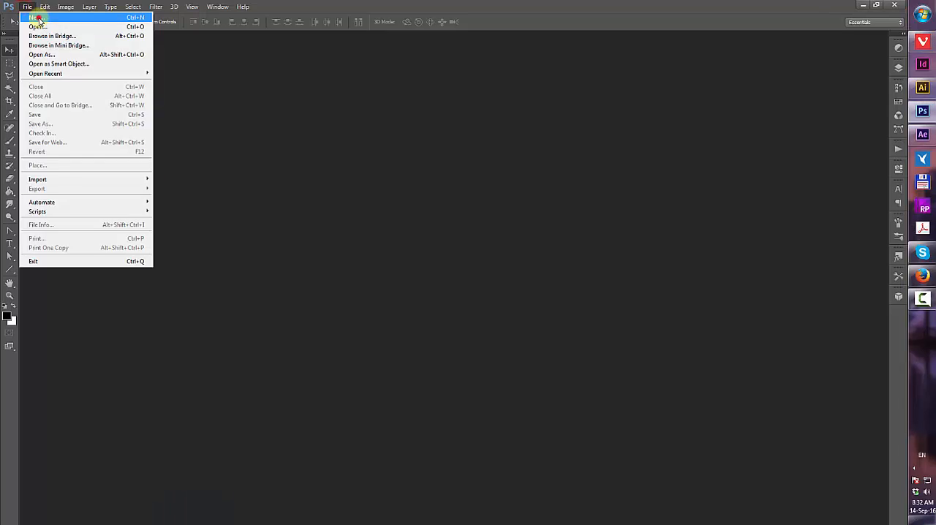
Create a new transparent document 1178 px wide and 690 px high
{"action": "left_click", "coordinate": [36, 18]}
{"action": "left_click_drag", "start_coordinate": [445, 179], "coordinate": [363, 183]}
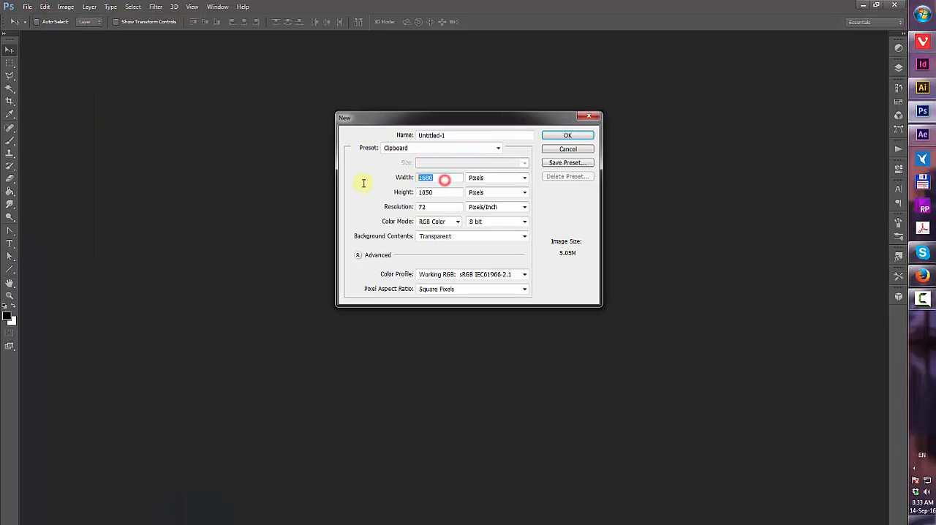
{"action": "type", "text": "117"}
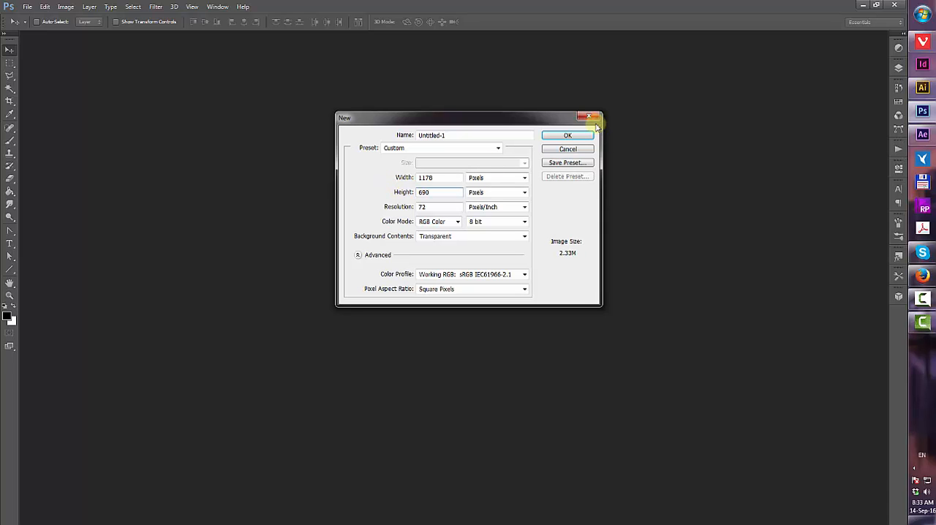
{"action": "left_click", "coordinate": [567, 137]}
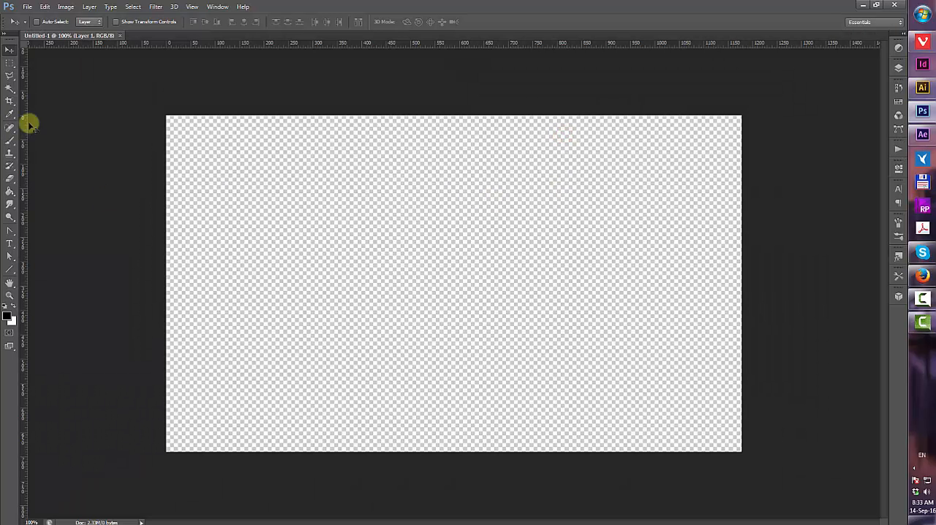
Set the foreground colour to black and fill the canvas with it using the Paint Bucket
{"action": "left_click", "coordinate": [11, 194]}
{"action": "left_click", "coordinate": [6, 318]}
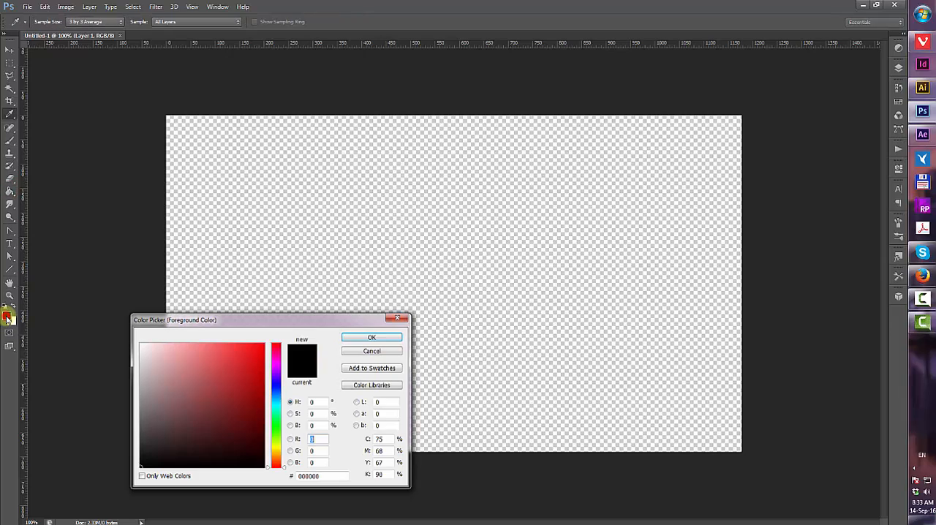
{"action": "left_click_drag", "start_coordinate": [204, 408], "coordinate": [122, 467]}
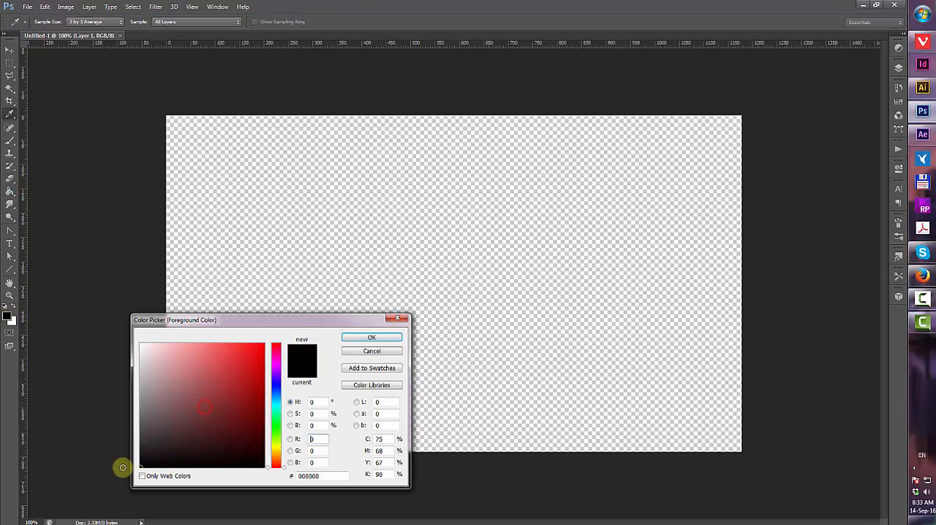
{"action": "left_click", "coordinate": [371, 338]}
{"action": "left_click", "coordinate": [412, 322]}
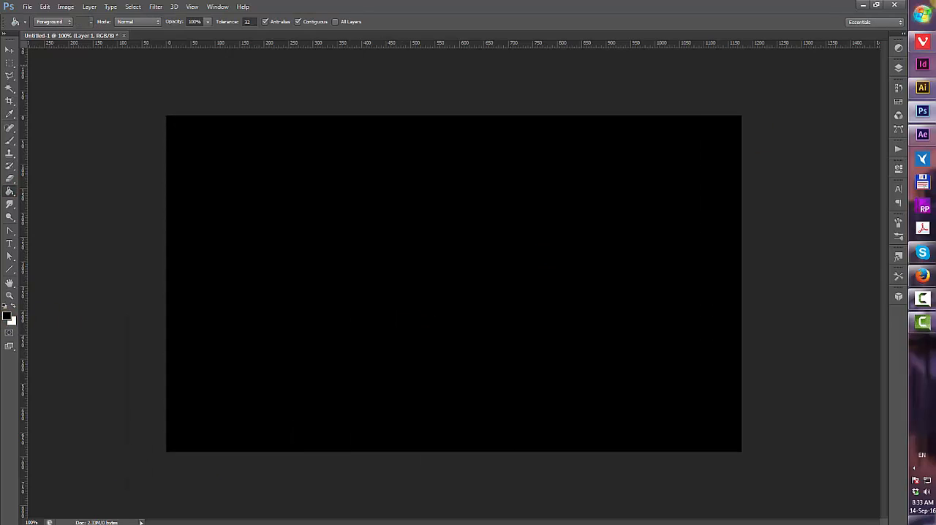
Open unsplash.com in the browser and search its photos for car
{"action": "left_click", "coordinate": [921, 41]}
{"action": "type", "text": "unsplash.com/"}
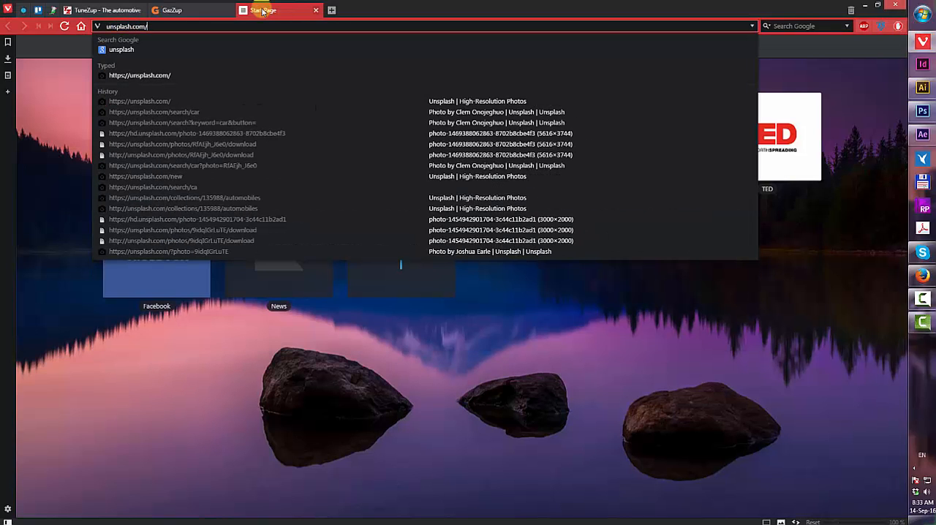
{"action": "key", "text": "Return"}
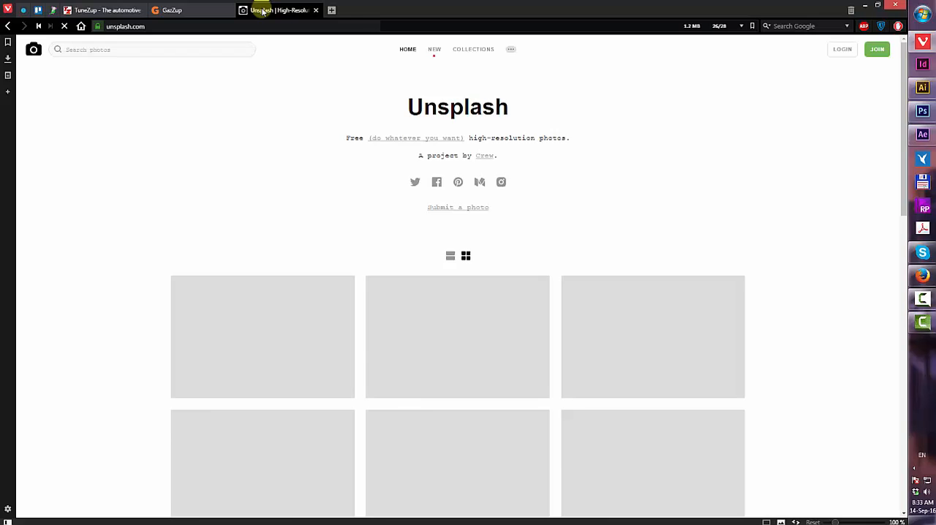
{"action": "left_click", "coordinate": [92, 48]}
{"action": "type", "text": "car"}
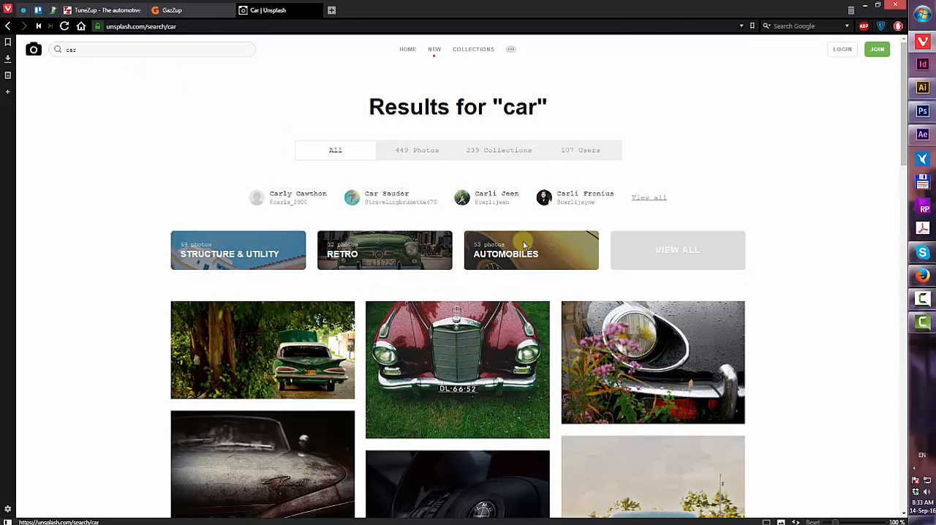
Open the red tail-fin car photo from the results and copy its full-size image
{"action": "scroll", "coordinate": [743, 194], "scroll_direction": "down", "scroll_amount": 7}
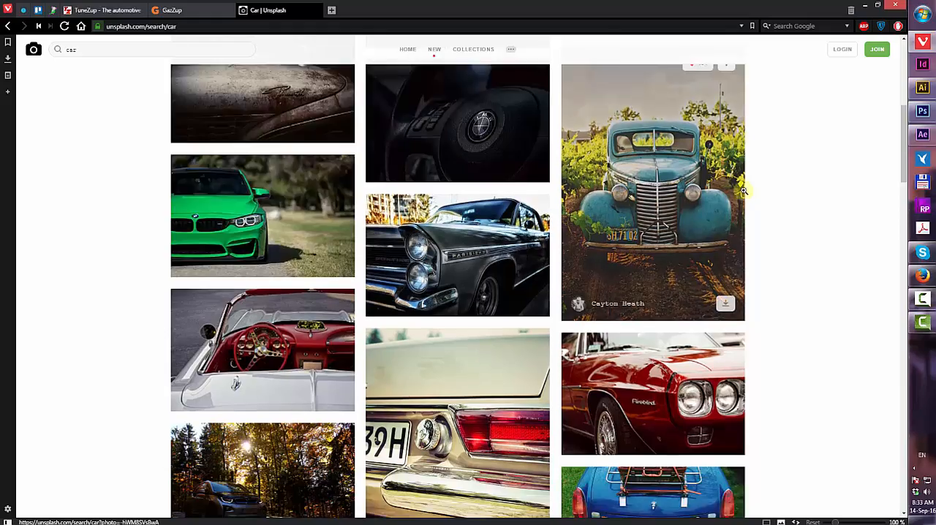
{"action": "scroll", "coordinate": [743, 191], "scroll_direction": "down", "scroll_amount": 10}
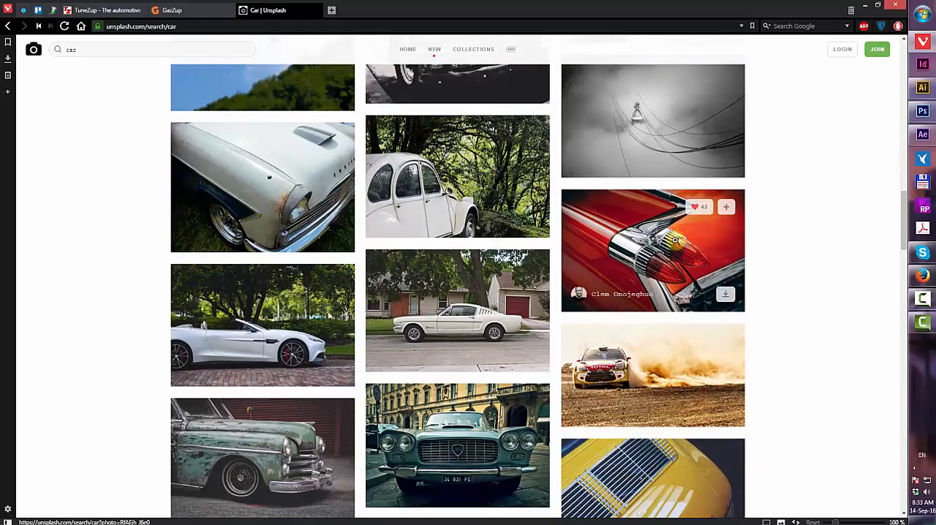
{"action": "left_click", "coordinate": [675, 239]}
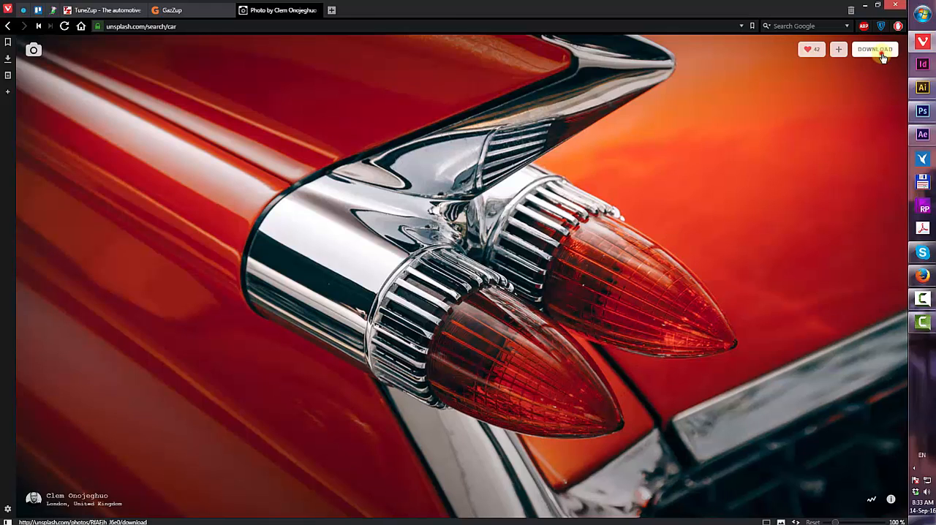
{"action": "left_click", "coordinate": [878, 49]}
{"action": "right_click", "coordinate": [419, 126]}
{"action": "left_click", "coordinate": [474, 152]}
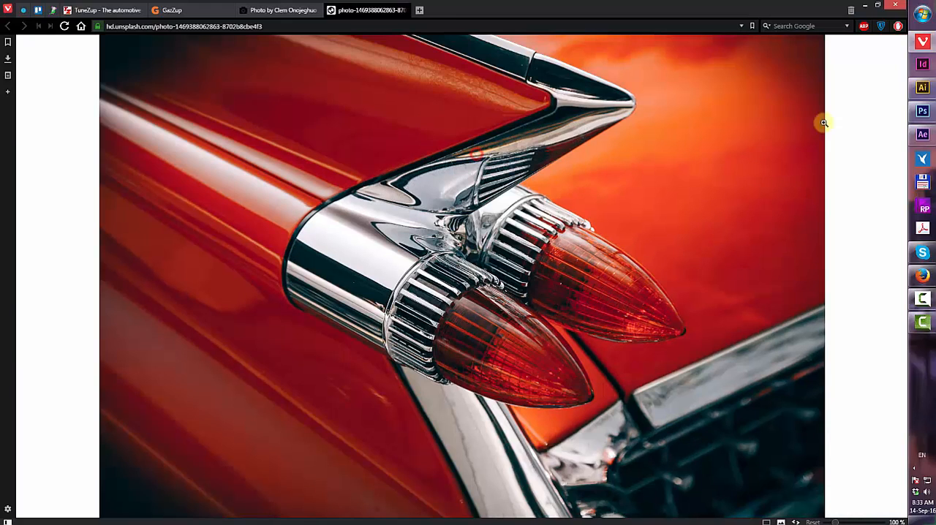
Paste the copied photo into the Photoshop document
{"action": "left_click", "coordinate": [923, 113]}
{"action": "key", "text": "ctrl+v"}
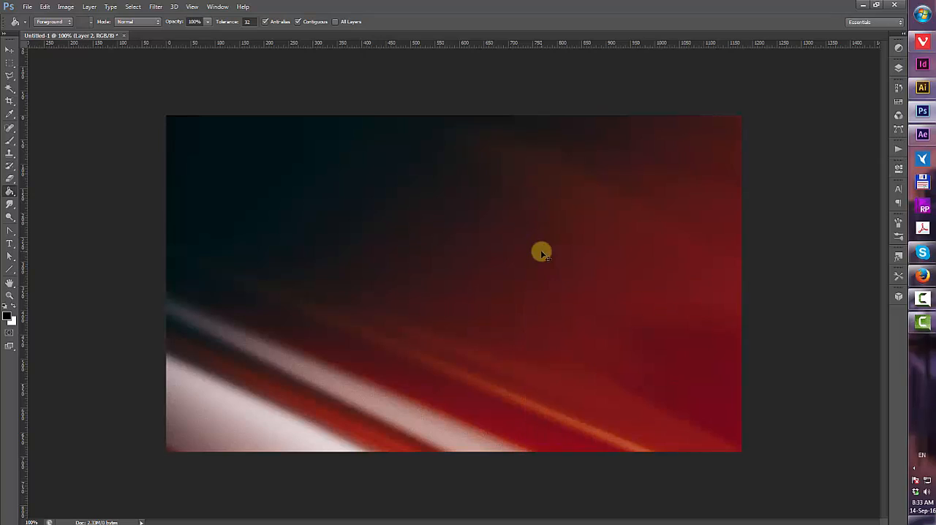
{"action": "scroll", "coordinate": [519, 250], "scroll_direction": "down", "scroll_amount": 14}
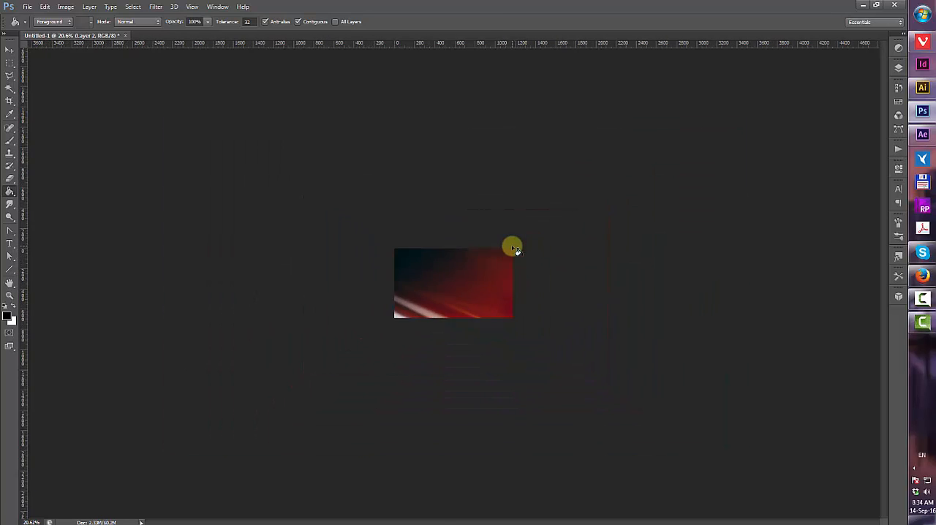
Scale the pasted photo down with Free Transform to fit the canvas
{"action": "key", "text": "ctrl+t"}
{"action": "left_click_drag", "start_coordinate": [581, 340], "coordinate": [471, 244]}
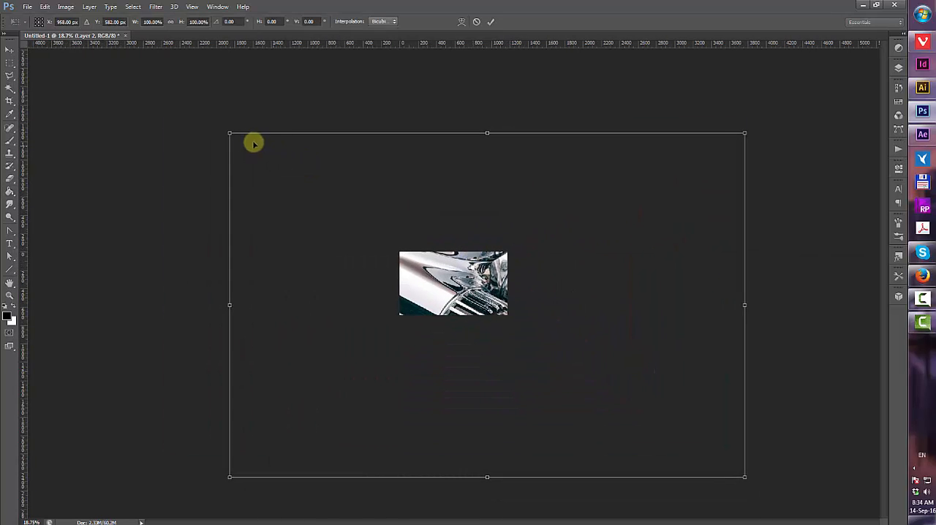
{"action": "left_click_drag", "start_coordinate": [231, 133], "coordinate": [422, 280]}
{"action": "left_click_drag", "start_coordinate": [464, 303], "coordinate": [431, 299]}
{"action": "left_click_drag", "start_coordinate": [510, 341], "coordinate": [496, 290]}
{"action": "key", "text": "g"}
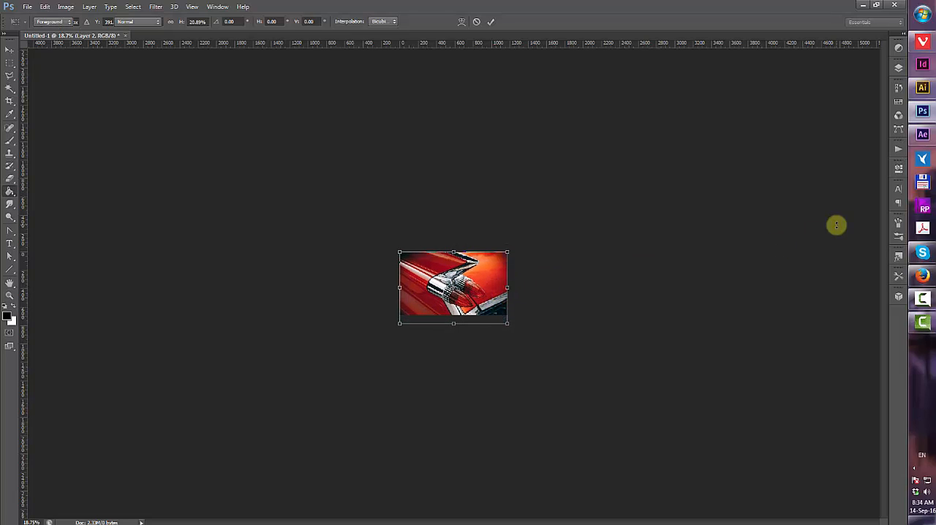
Open the Layers panel and resize the photo to about 1182 × 788 px with Free Transform
{"action": "left_click", "coordinate": [899, 68]}
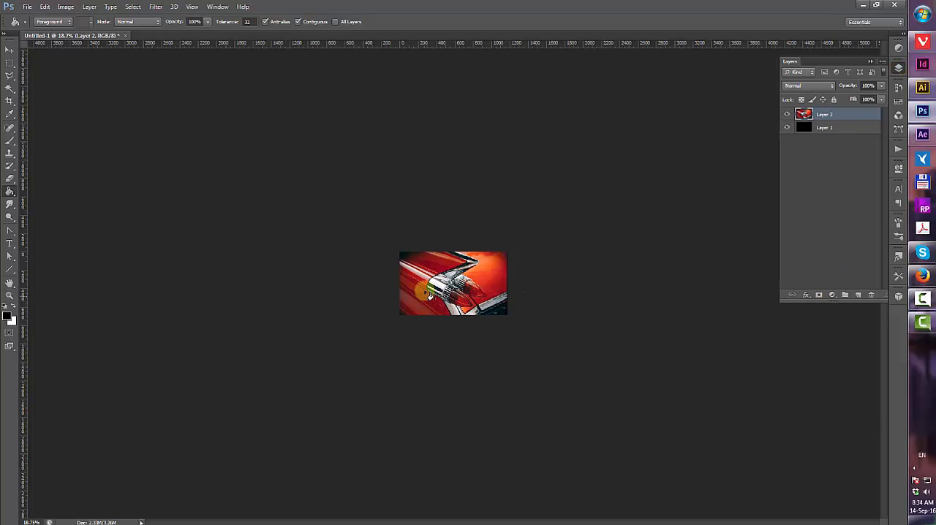
{"action": "scroll", "coordinate": [433, 253], "scroll_direction": "up", "scroll_amount": 4}
{"action": "scroll", "coordinate": [411, 271], "scroll_direction": "up", "scroll_amount": 4}
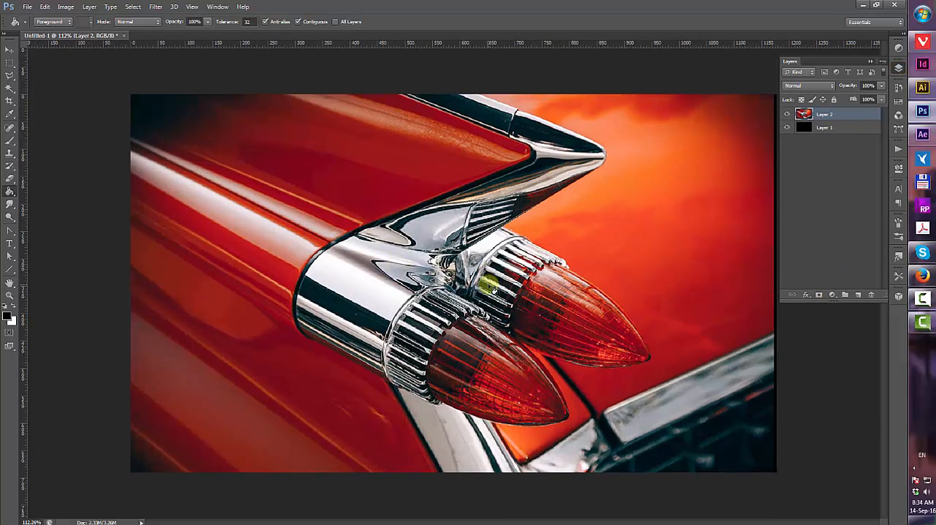
{"action": "scroll", "coordinate": [490, 287], "scroll_direction": "down", "scroll_amount": 2}
{"action": "key", "text": "ctrl+t"}
{"action": "left_click_drag", "start_coordinate": [693, 466], "coordinate": [696, 466]}
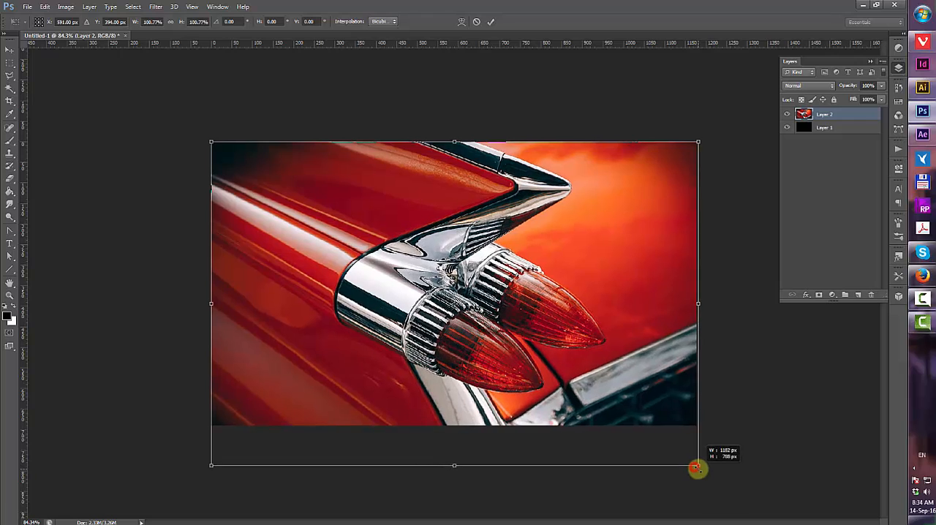
Select a horizontal band across the photo's middle and add a layer mask from it
{"action": "left_click_drag", "start_coordinate": [184, 192], "coordinate": [714, 387]}
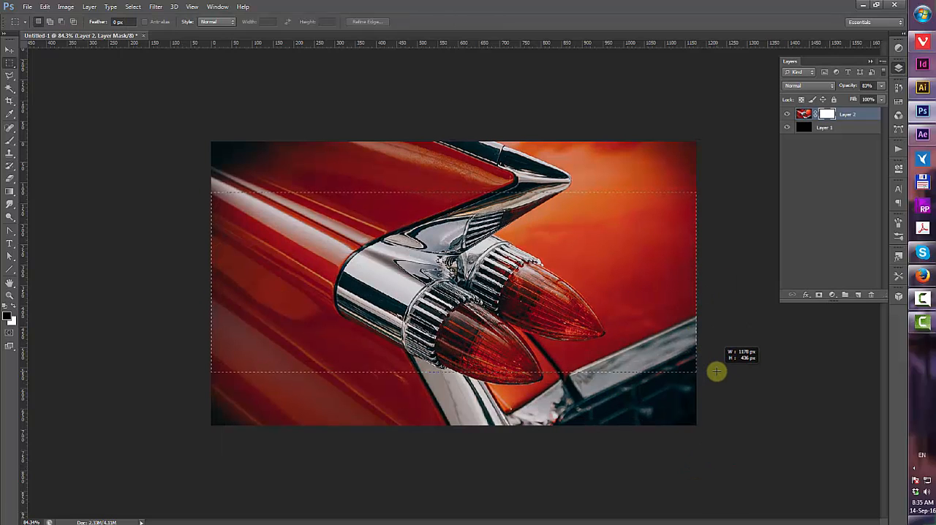
{"action": "key", "text": "g"}
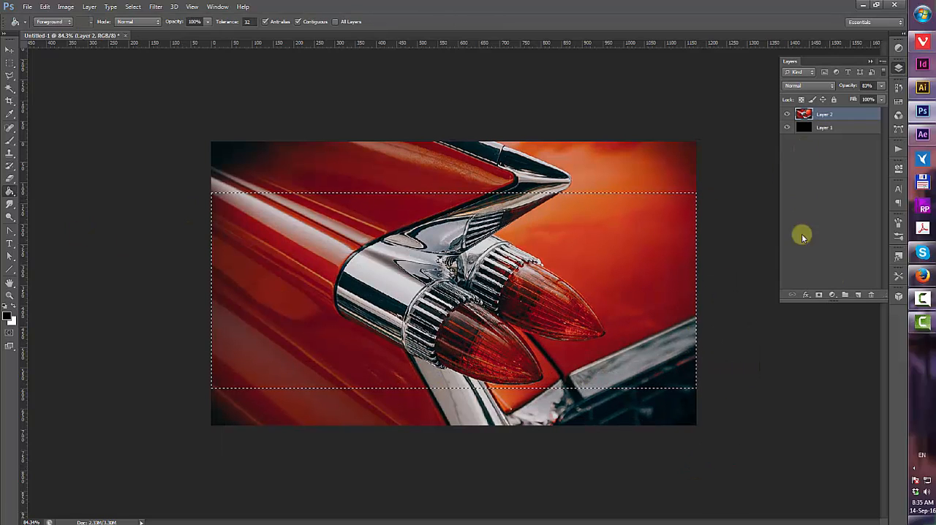
{"action": "left_click", "coordinate": [820, 293]}
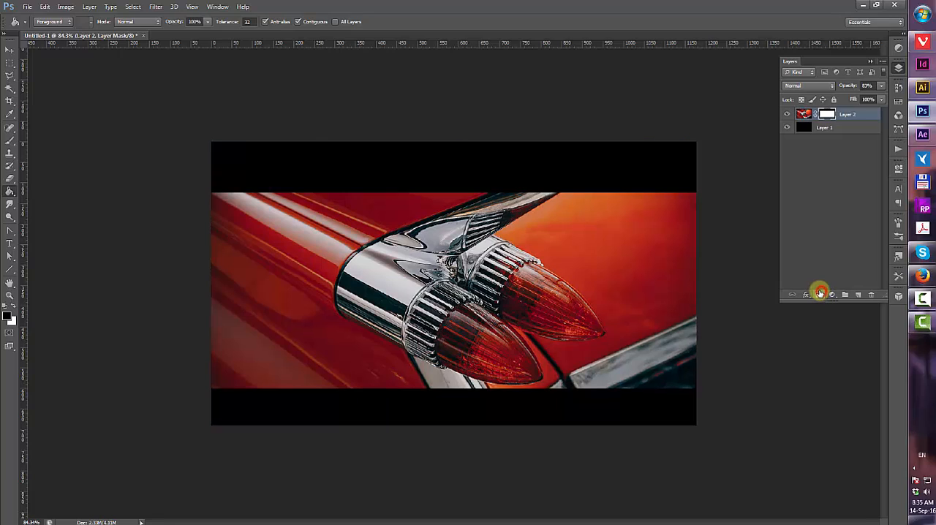
Create a new layer and select a rectangle across the top of the visible photo band
{"action": "left_click", "coordinate": [856, 296]}
{"action": "key", "text": "m"}
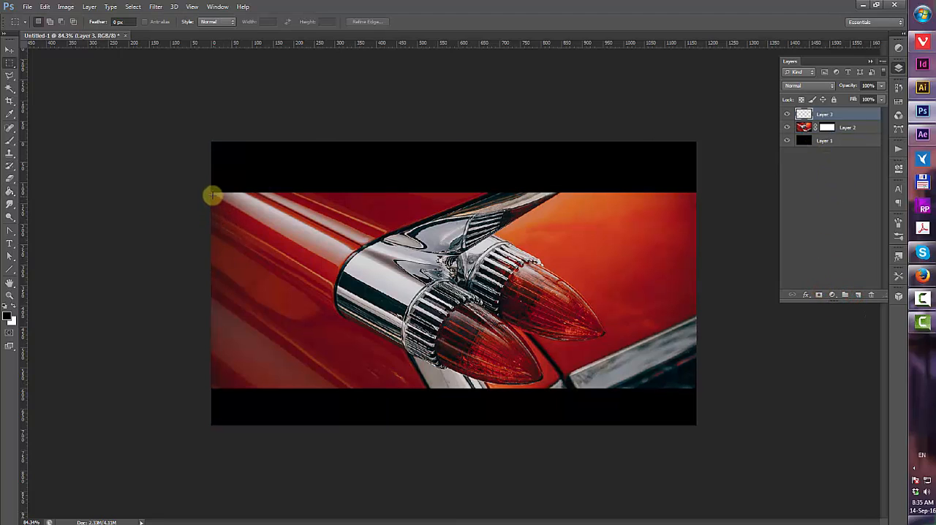
{"action": "mouse_move", "coordinate": [204, 186]}
{"action": "left_mouse_down"}
{"action": "mouse_move", "coordinate": [696, 251]}
{"action": "mouse_move", "coordinate": [707, 261]}
{"action": "mouse_move", "coordinate": [698, 265]}
{"action": "left_mouse_up"}
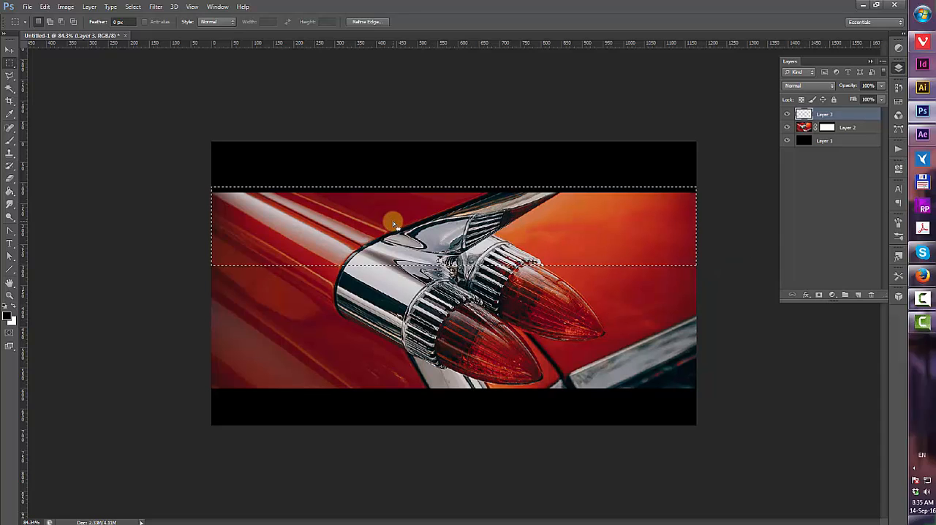
Draw a black-to-transparent gradient downward inside the selection with the Gradient tool, then deselect
{"action": "key", "text": "g"}
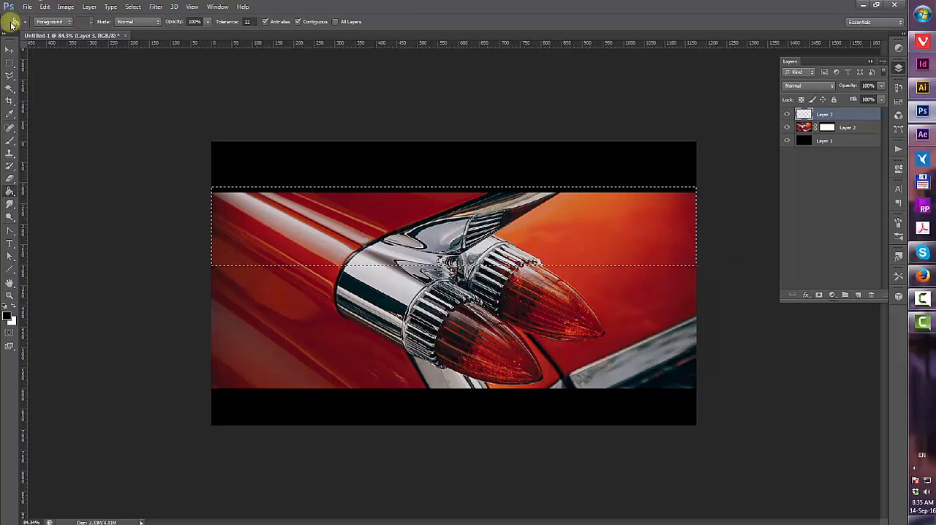
{"action": "left_click_drag", "start_coordinate": [10, 186], "coordinate": [46, 184]}
{"action": "left_click_drag", "start_coordinate": [372, 187], "coordinate": [369, 204]}
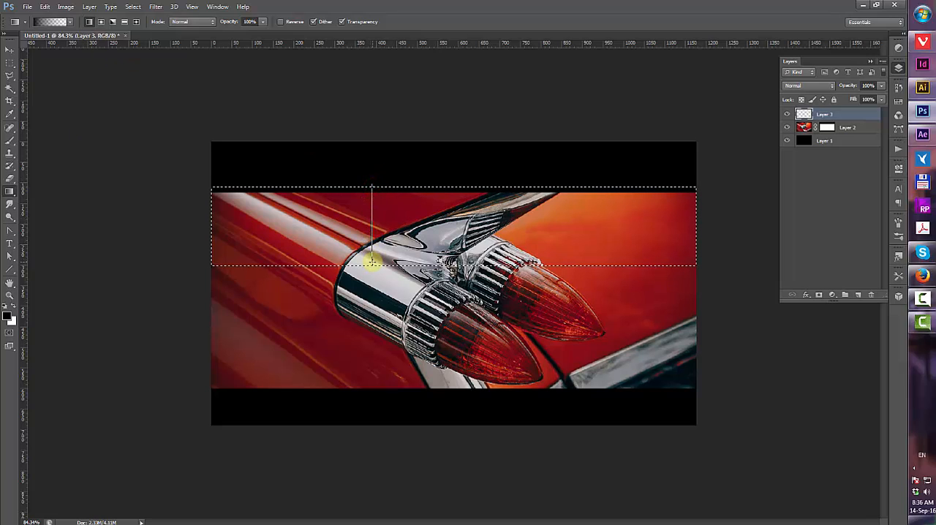
{"action": "left_click_drag", "start_coordinate": [371, 254], "coordinate": [371, 256]}
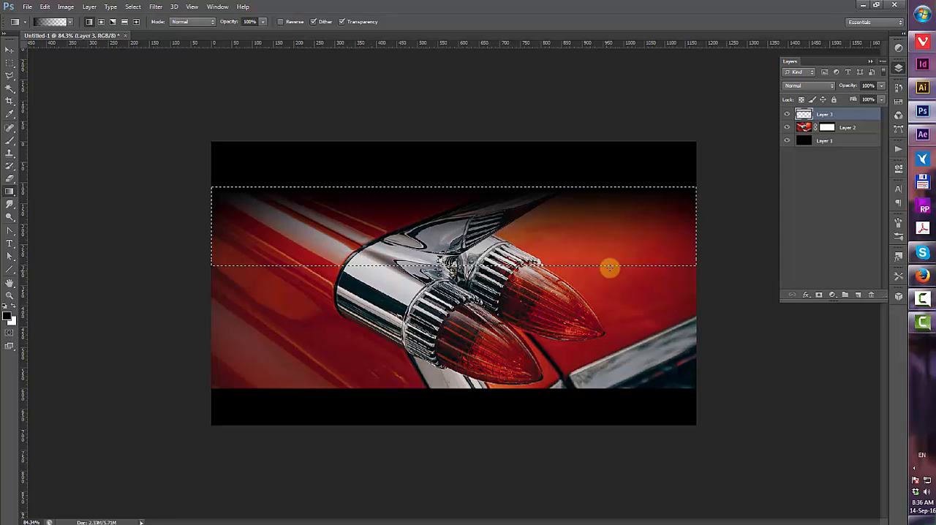
{"action": "key", "text": "ctrl+d"}
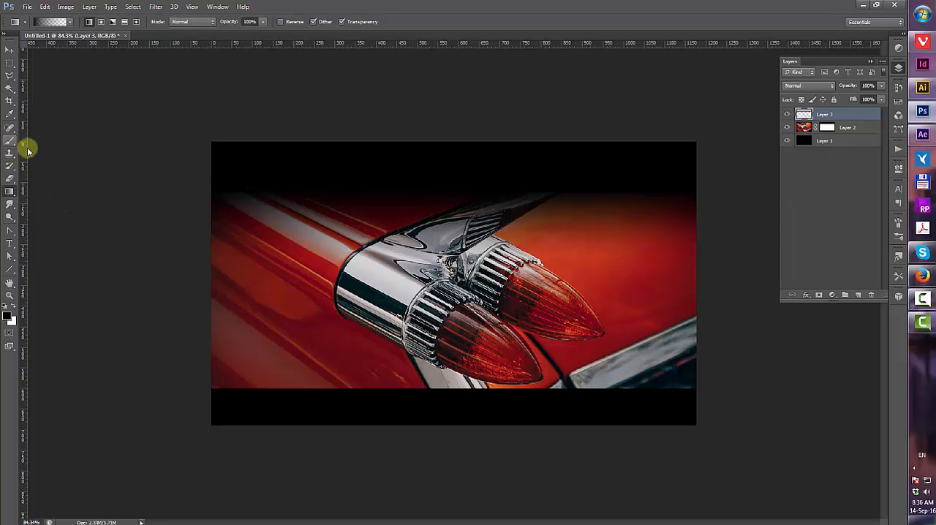
Create a text box over the photo's upper left and type "Fresh design"
{"action": "key", "text": "t"}
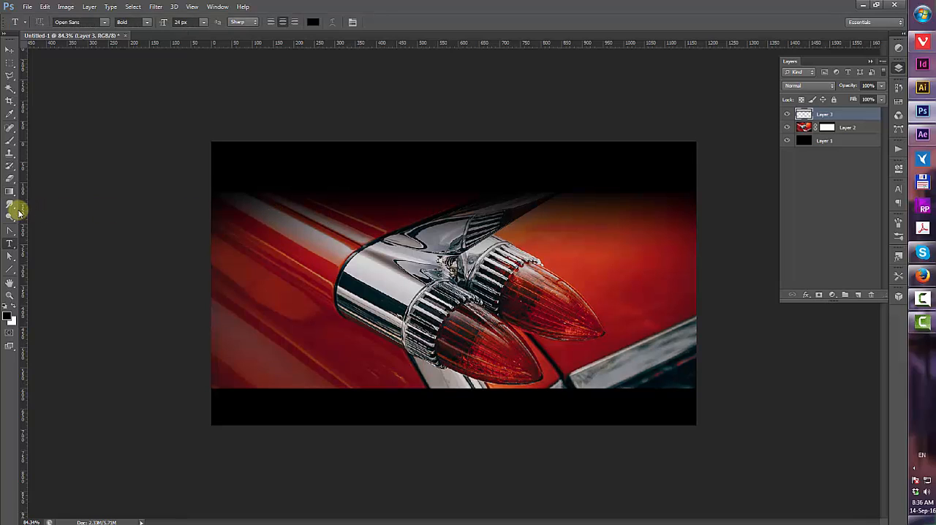
{"action": "left_click_drag", "start_coordinate": [20, 213], "coordinate": [446, 280]}
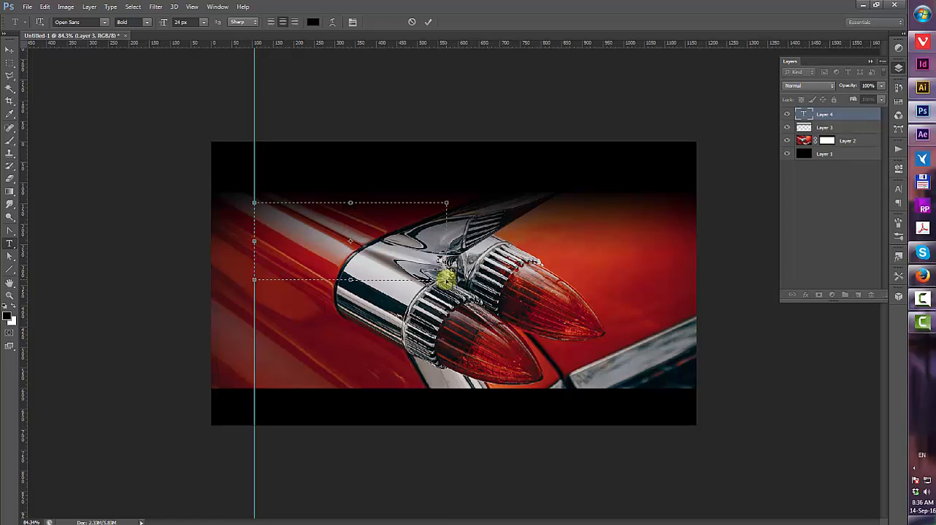
{"action": "type", "text": "Fresh design"}
Select the "Fresh design" text and set its colour to white
{"action": "left_click_drag", "start_coordinate": [399, 211], "coordinate": [256, 205]}
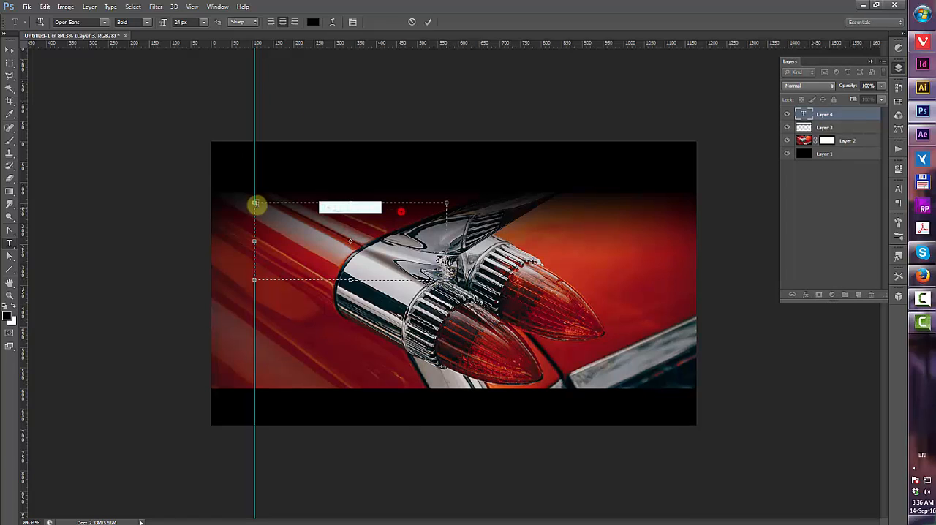
{"action": "left_click", "coordinate": [313, 22]}
{"action": "left_click_drag", "start_coordinate": [153, 372], "coordinate": [139, 342]}
{"action": "left_click", "coordinate": [372, 337]}
{"action": "left_click", "coordinate": [271, 22]}
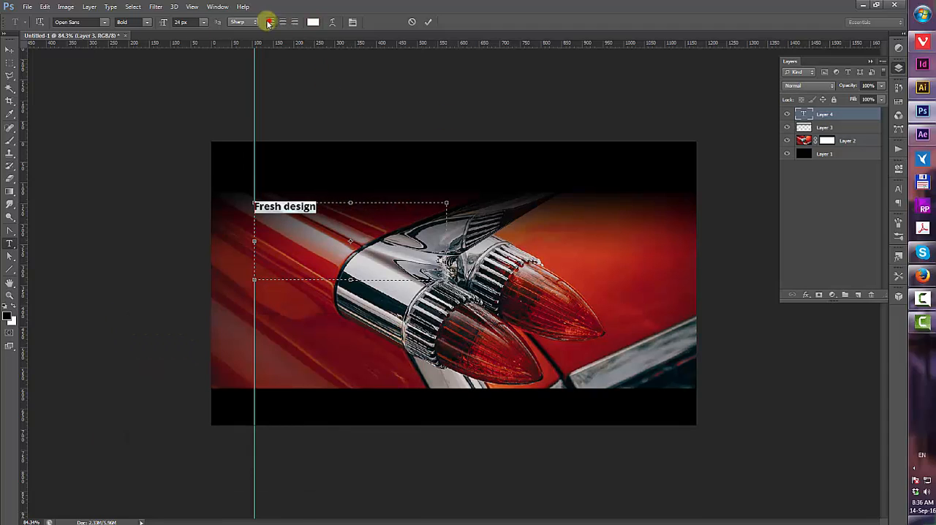
Set the "Fresh design" heading's font to Anton, size 48 px, enlarge it a few more steps, and commit
{"action": "left_click", "coordinate": [105, 22]}
{"action": "left_click", "coordinate": [182, 111]}
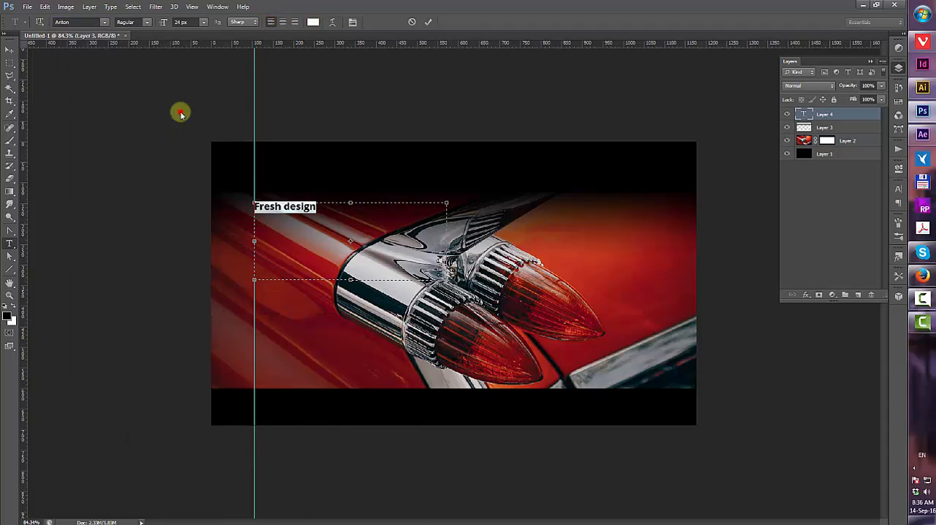
{"action": "left_click", "coordinate": [204, 23]}
{"action": "left_click", "coordinate": [197, 177]}
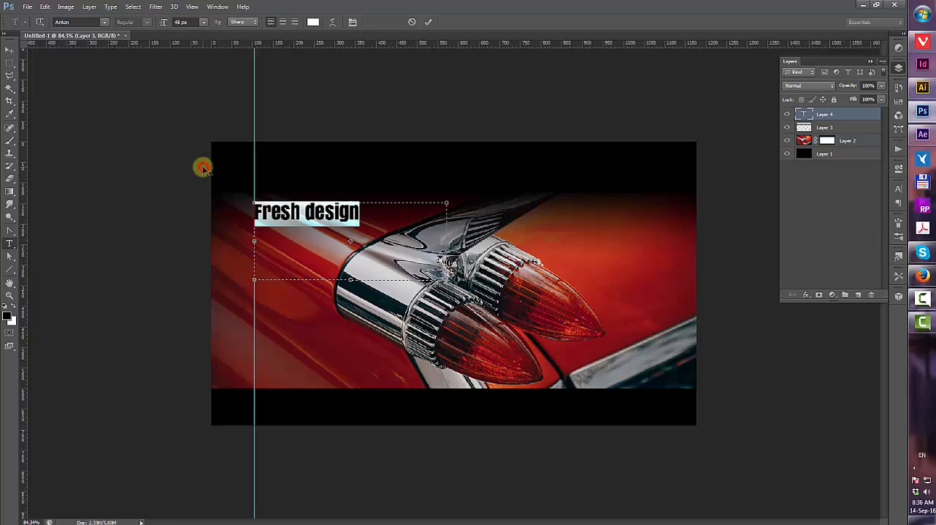
{"action": "left_click", "coordinate": [183, 22]}
{"action": "scroll", "coordinate": [183, 22], "scroll_direction": "up", "scroll_amount": 3}
{"action": "scroll", "coordinate": [183, 22], "scroll_direction": "up", "scroll_amount": 3}
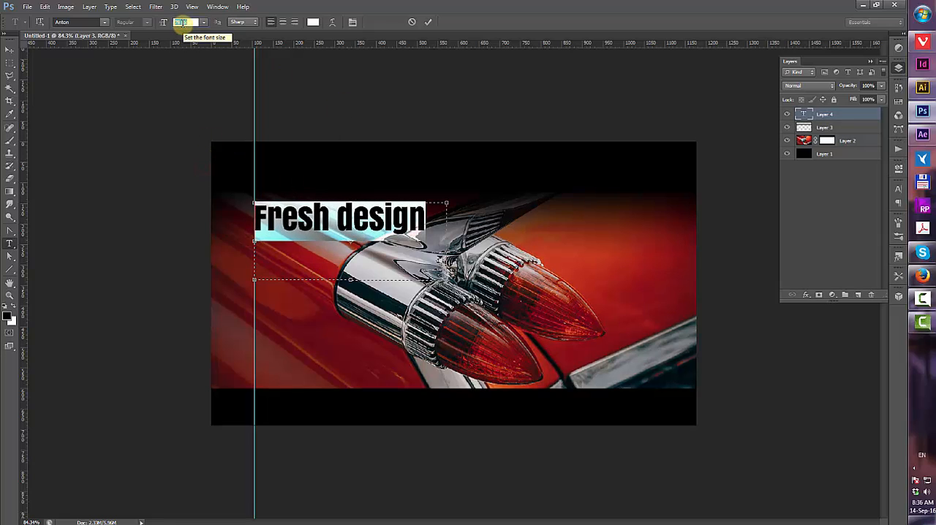
{"action": "left_click", "coordinate": [428, 22]}
Duplicate the heading layer and move the copy straight down below the heading
{"action": "key", "text": "v"}
{"action": "mouse_move", "coordinate": [372, 224]}
{"action": "left_mouse_down"}
{"action": "mouse_move", "coordinate": [372, 212]}
{"action": "mouse_move", "coordinate": [372, 221]}
{"action": "left_mouse_up"}
{"action": "left_click_drag", "start_coordinate": [840, 115], "coordinate": [858, 294]}
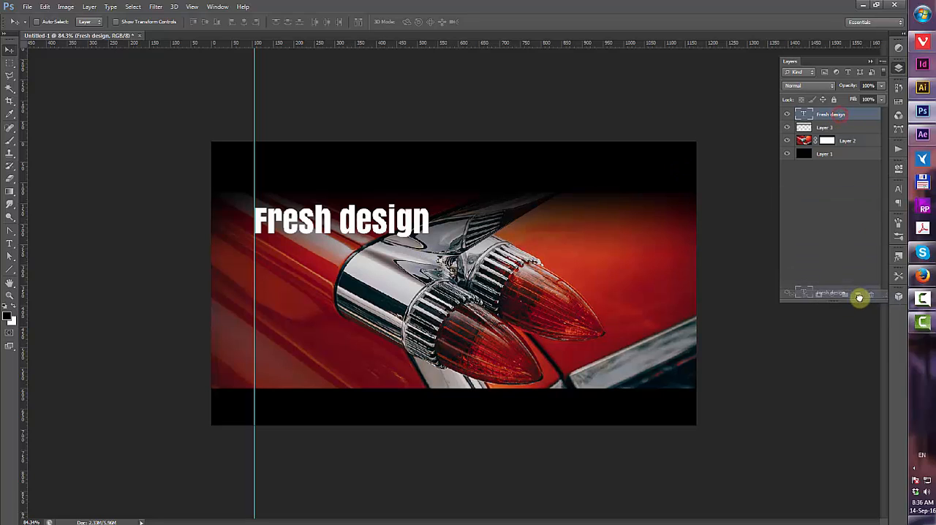
{"action": "left_click_drag", "start_coordinate": [398, 223], "coordinate": [398, 275]}
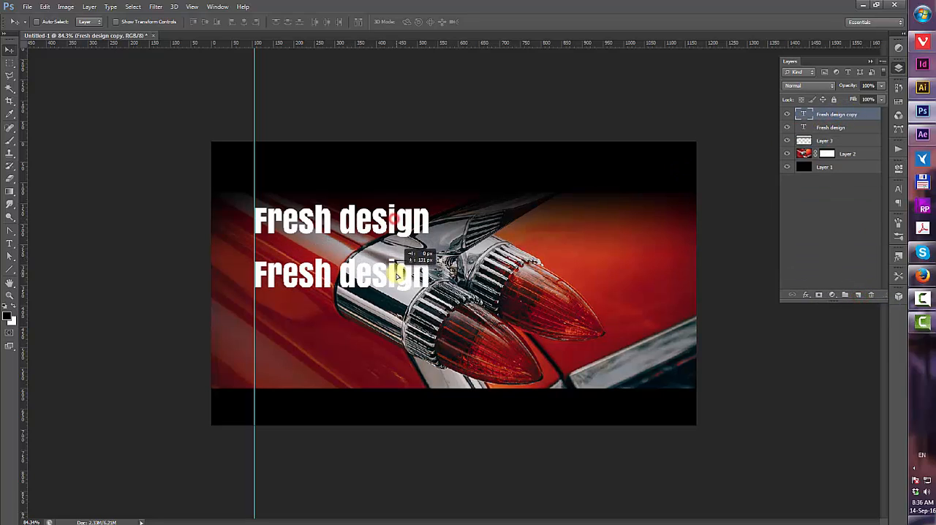
Change the copied text to 24 px and replace it with "Here will stand the text about your favourite car"
{"action": "key", "text": "t"}
{"action": "left_click_drag", "start_coordinate": [253, 257], "coordinate": [559, 375]}
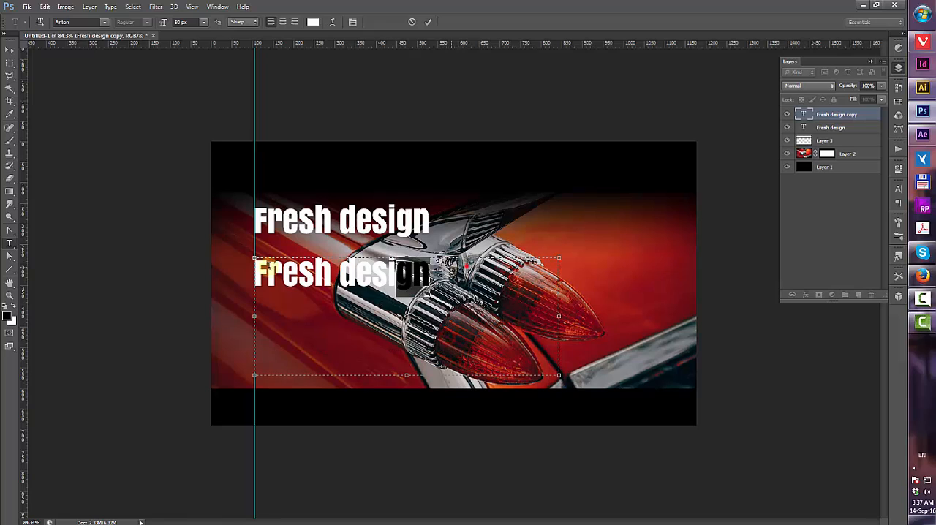
{"action": "key", "text": "ctrl+a"}
{"action": "left_click", "coordinate": [203, 22]}
{"action": "left_click", "coordinate": [204, 136]}
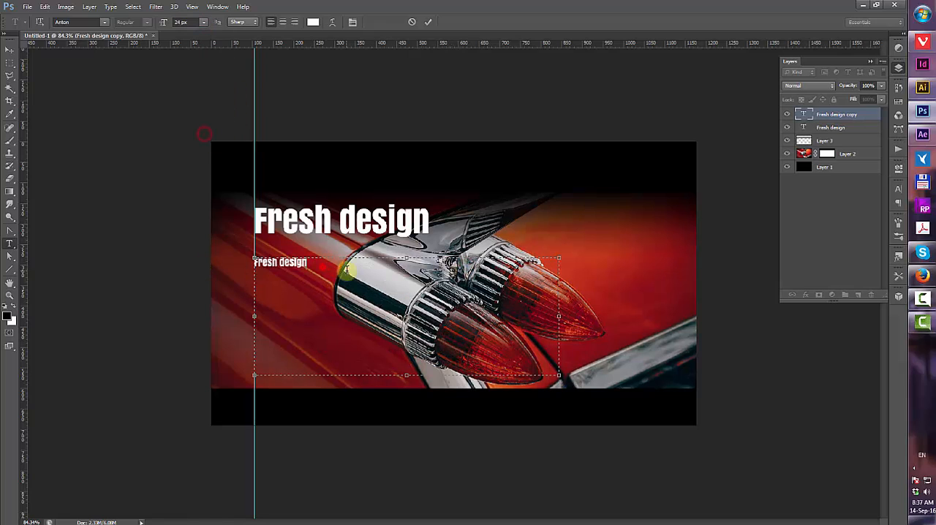
{"action": "type", "text": "Here will stand the"}
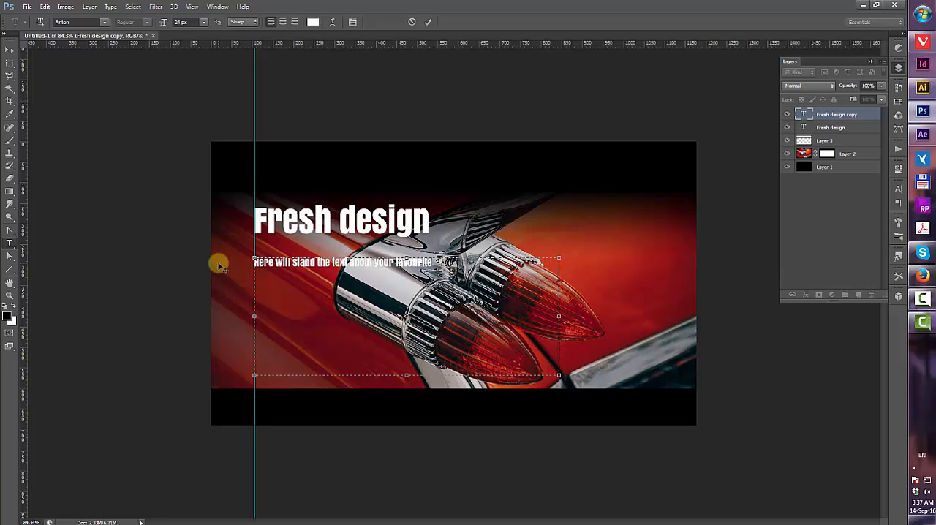
Set the subtitle's font to Corbel at 29 px and commit the text
{"action": "key", "text": "ctrl+a"}
{"action": "left_click", "coordinate": [105, 22]}
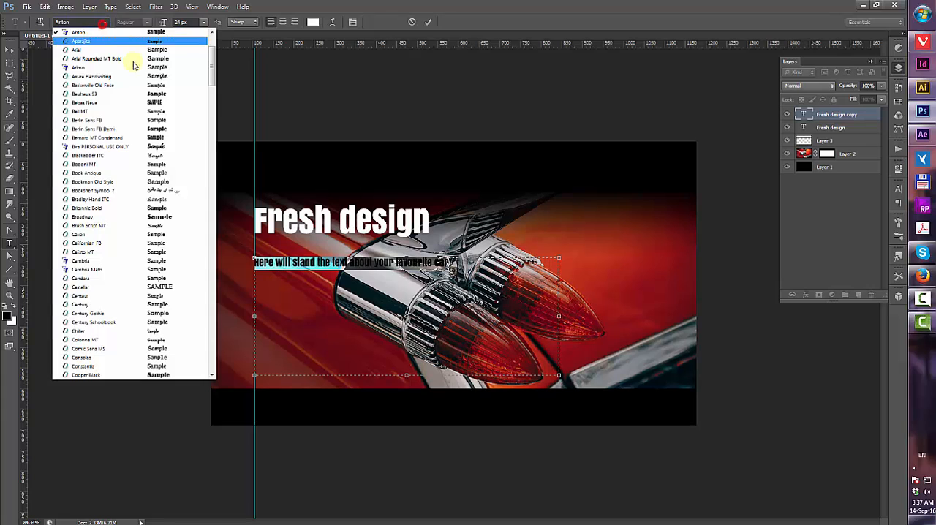
{"action": "left_click", "coordinate": [129, 119]}
{"action": "left_click", "coordinate": [104, 22]}
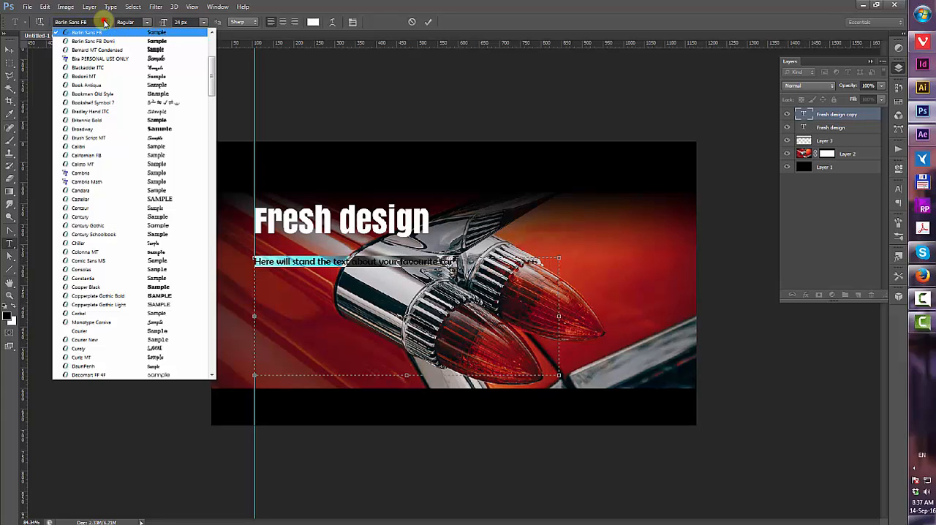
{"action": "scroll", "coordinate": [96, 79], "scroll_direction": "up", "scroll_amount": 4}
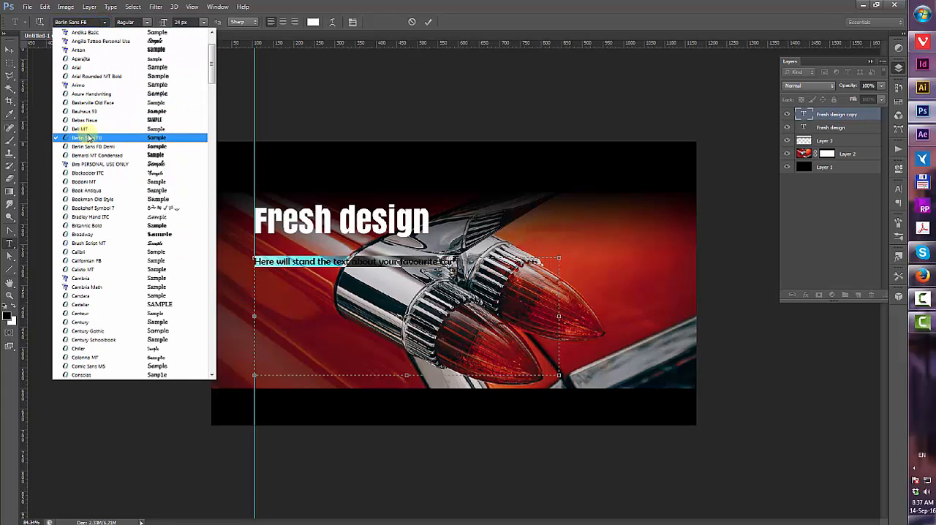
{"action": "left_click", "coordinate": [94, 68]}
{"action": "left_click", "coordinate": [105, 22]}
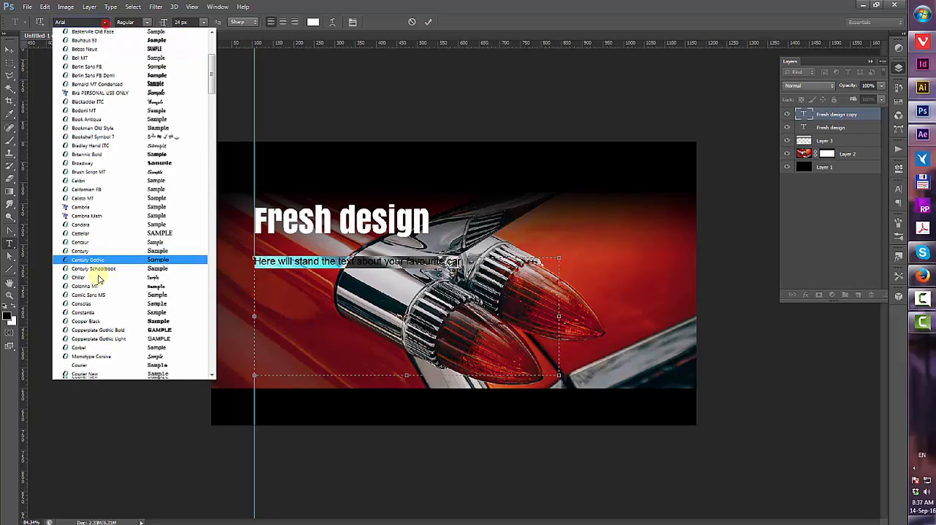
{"action": "left_click", "coordinate": [97, 276]}
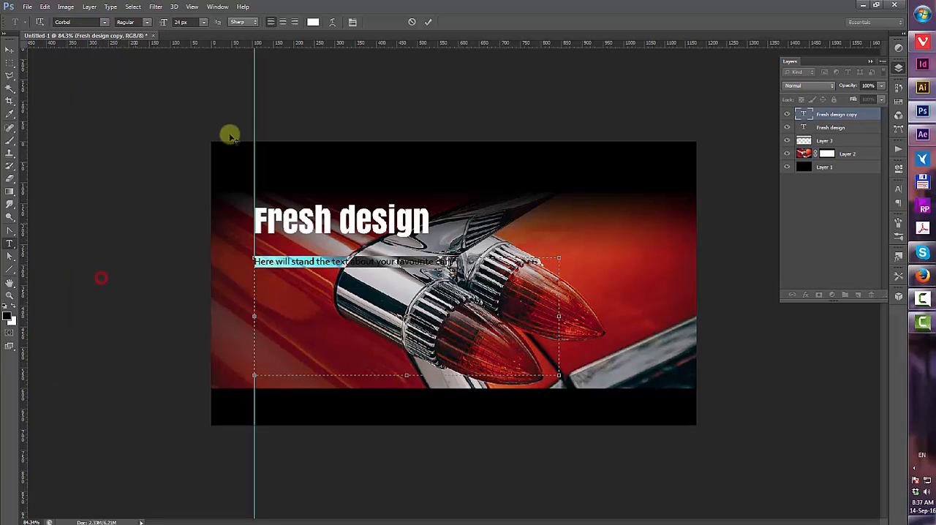
{"action": "scroll", "coordinate": [191, 22], "scroll_direction": "up", "scroll_amount": 5}
{"action": "left_click", "coordinate": [427, 22]}
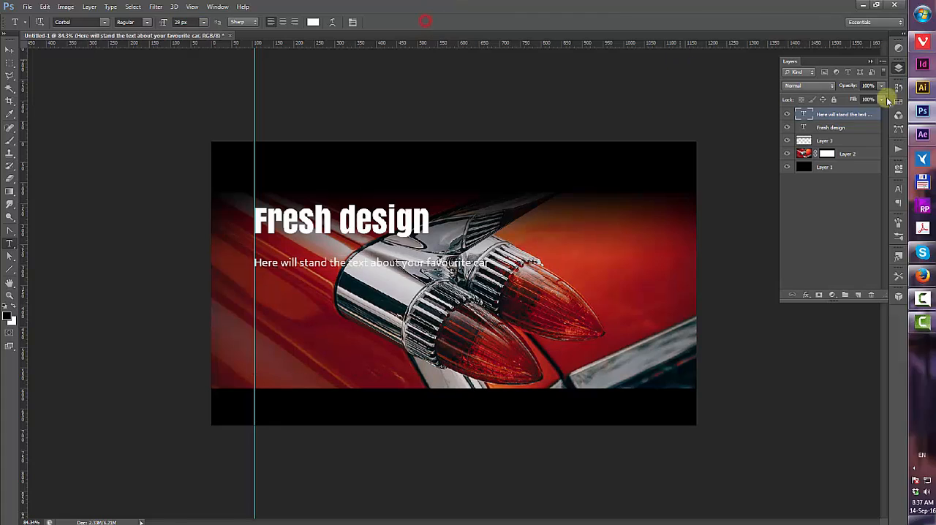
Stretch the gradient overlay layer taller with Free Transform and apply it
{"action": "left_click", "coordinate": [825, 140]}
{"action": "key", "text": "ctrl+t"}
{"action": "left_click_drag", "start_coordinate": [454, 260], "coordinate": [457, 339]}
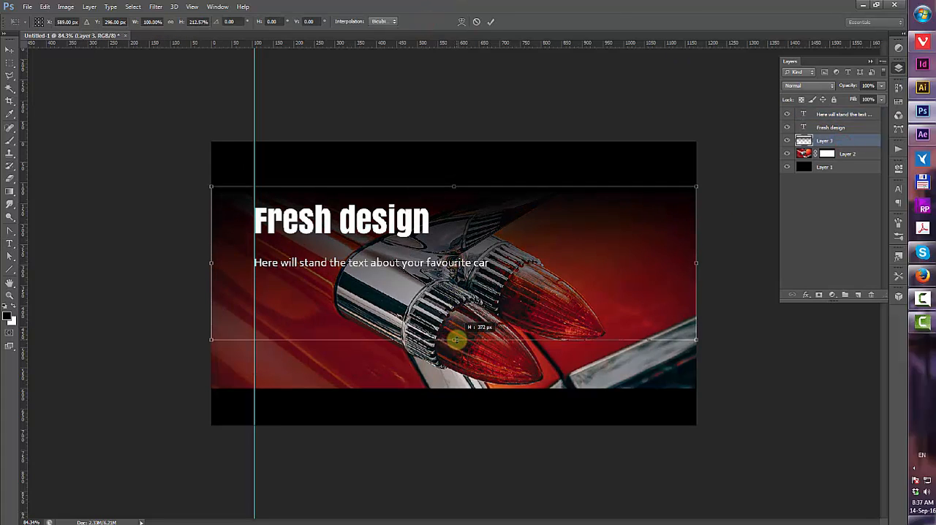
{"action": "left_click_drag", "start_coordinate": [479, 250], "coordinate": [481, 245]}
{"action": "key", "text": "Return"}
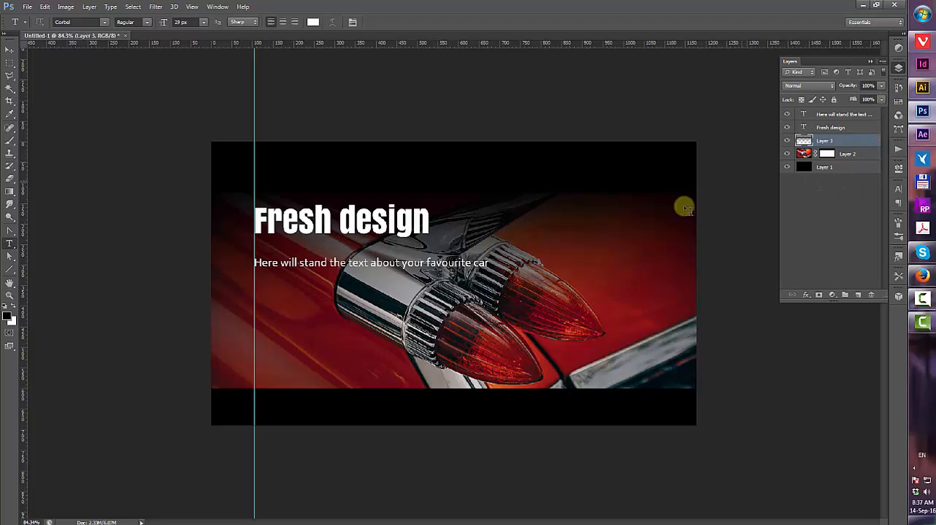
Draw a circle about 84 px wide at the photo's lower left with the Ellipse tool
{"action": "left_click", "coordinate": [11, 271]}
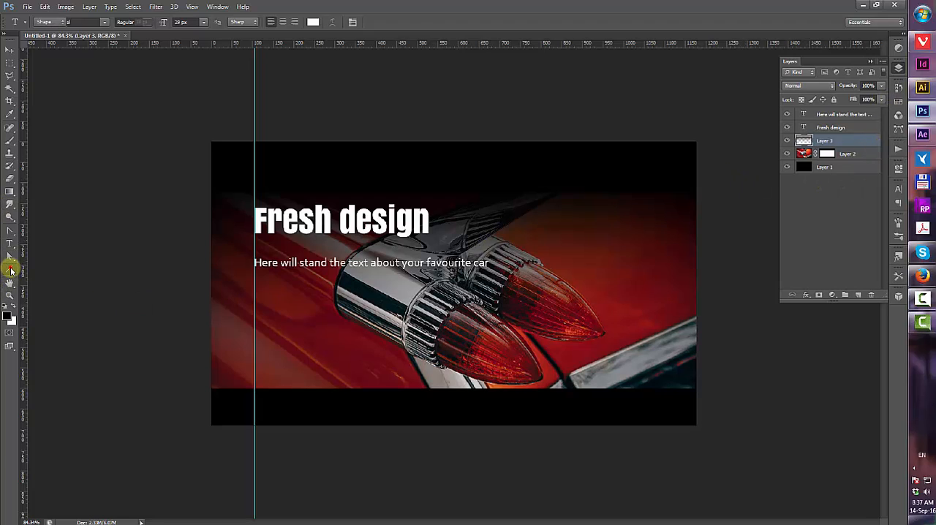
{"action": "left_click", "coordinate": [54, 286]}
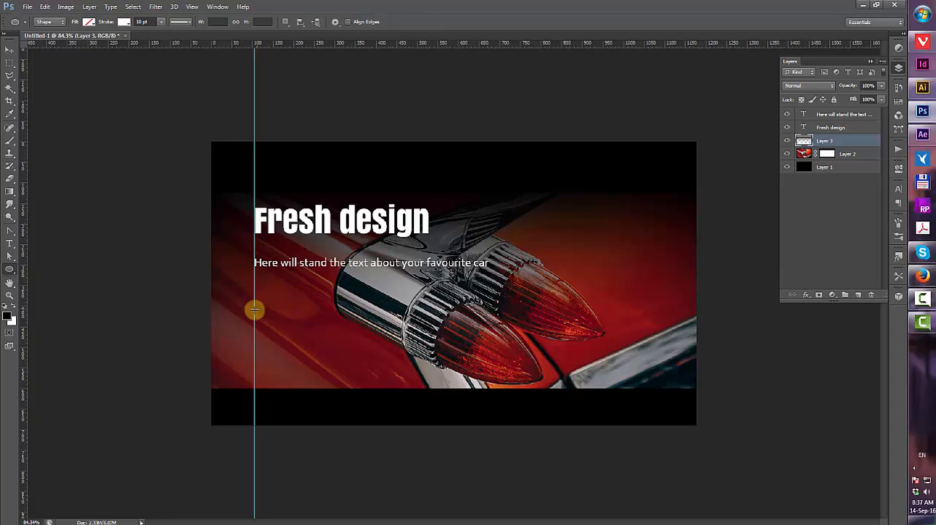
{"action": "left_click_drag", "start_coordinate": [254, 309], "coordinate": [288, 343]}
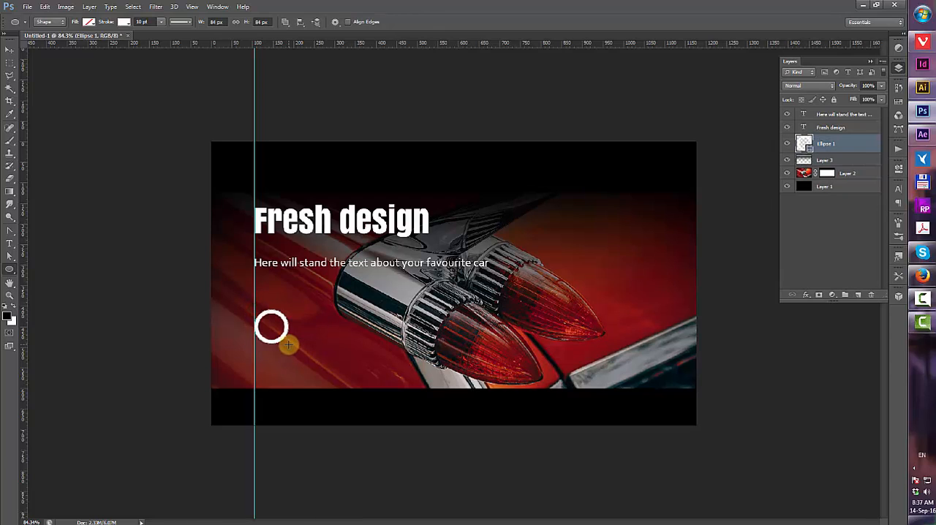
Give the circle a white fill and no stroke
{"action": "left_click", "coordinate": [126, 23]}
{"action": "left_click", "coordinate": [82, 41]}
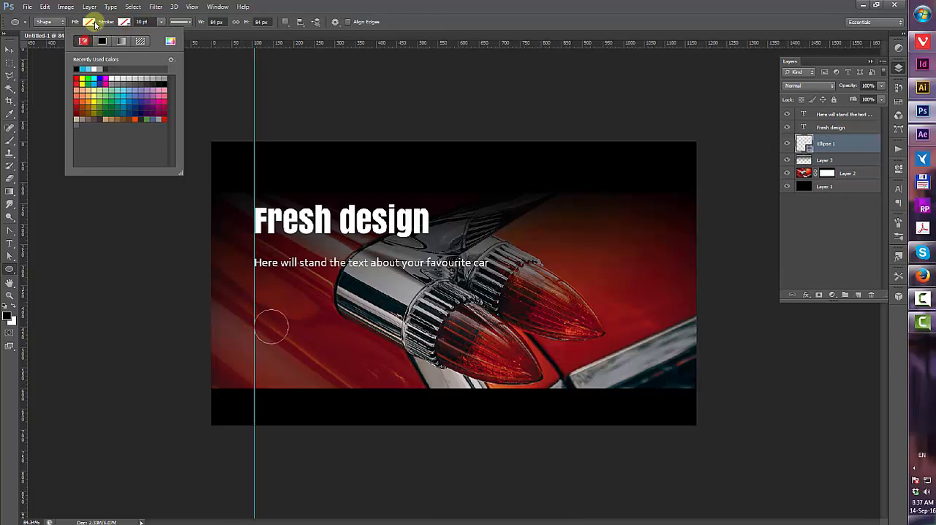
{"action": "left_click", "coordinate": [89, 22]}
{"action": "left_click", "coordinate": [81, 77]}
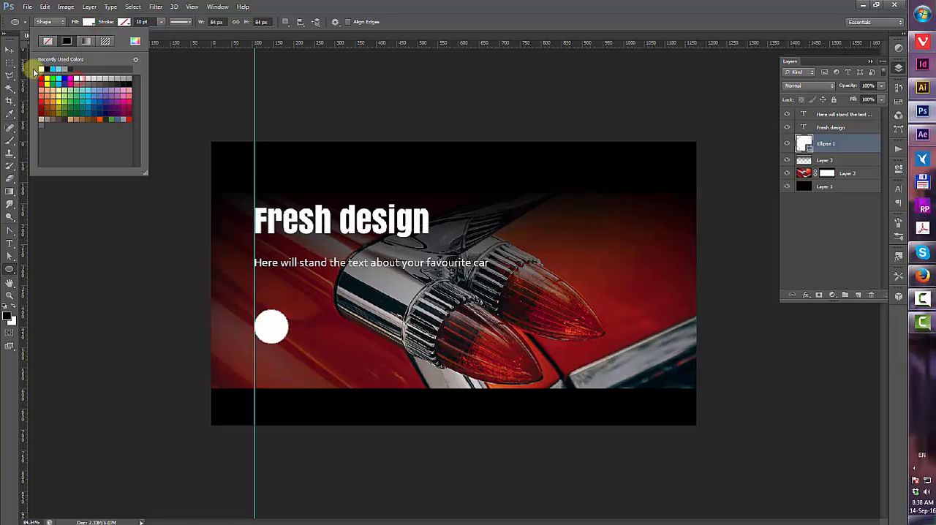
{"action": "left_click", "coordinate": [5, 49]}
Duplicate the circle layer and move the copy to the photo's right side
{"action": "left_click_drag", "start_coordinate": [868, 154], "coordinate": [858, 295]}
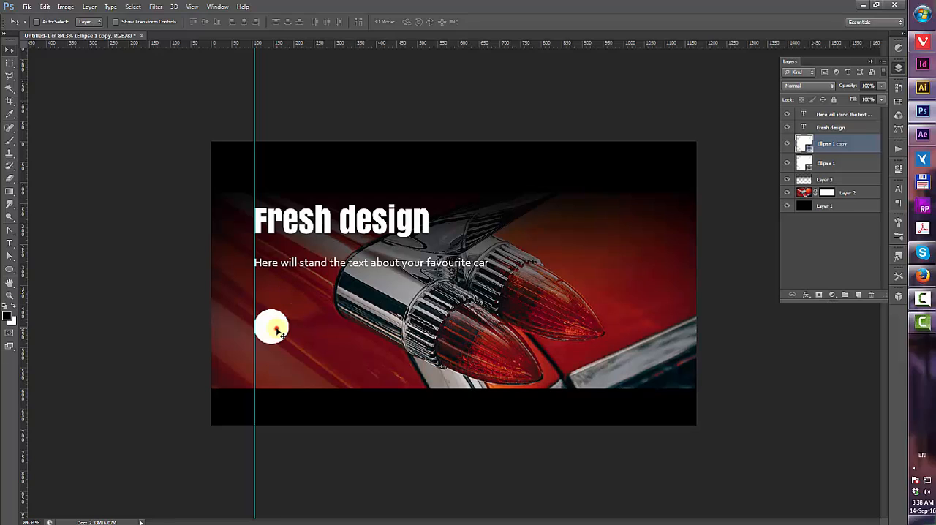
{"action": "left_click_drag", "start_coordinate": [276, 331], "coordinate": [659, 334]}
Change the copied circle's fill colour to blue
{"action": "left_click", "coordinate": [9, 270]}
{"action": "left_click", "coordinate": [88, 22]}
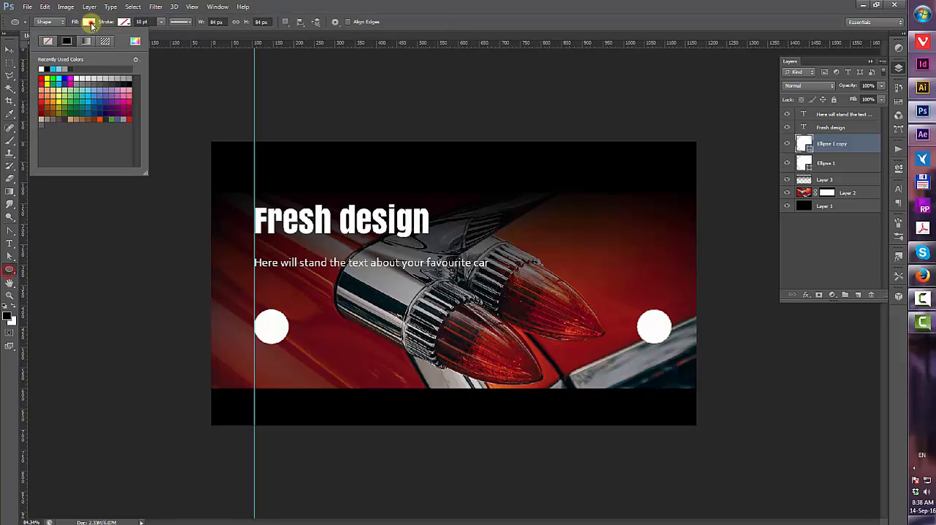
{"action": "left_click", "coordinate": [93, 88]}
{"action": "left_click", "coordinate": [89, 96]}
{"action": "left_click", "coordinate": [86, 109]}
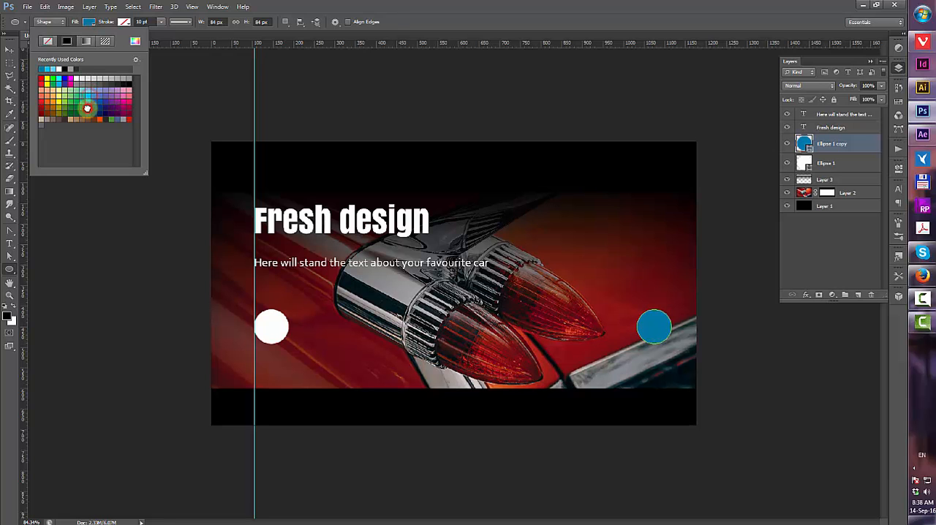
{"action": "left_click", "coordinate": [89, 97]}
{"action": "left_click", "coordinate": [9, 49]}
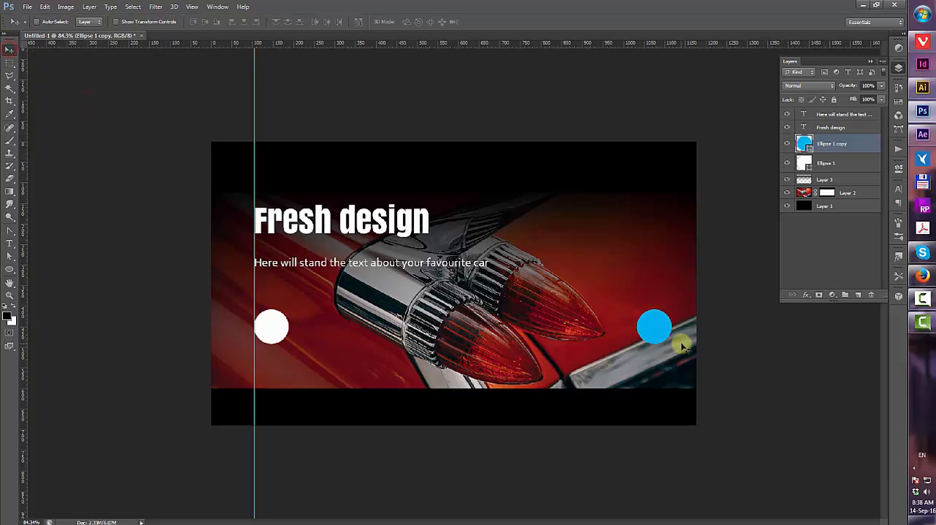
Zoom in on the blue circle and move it upward
{"action": "scroll", "coordinate": [698, 339], "scroll_direction": "up", "scroll_amount": 5}
{"action": "left_click_drag", "start_coordinate": [702, 336], "coordinate": [391, 203]}
{"action": "scroll", "coordinate": [460, 212], "scroll_direction": "up", "scroll_amount": 4}
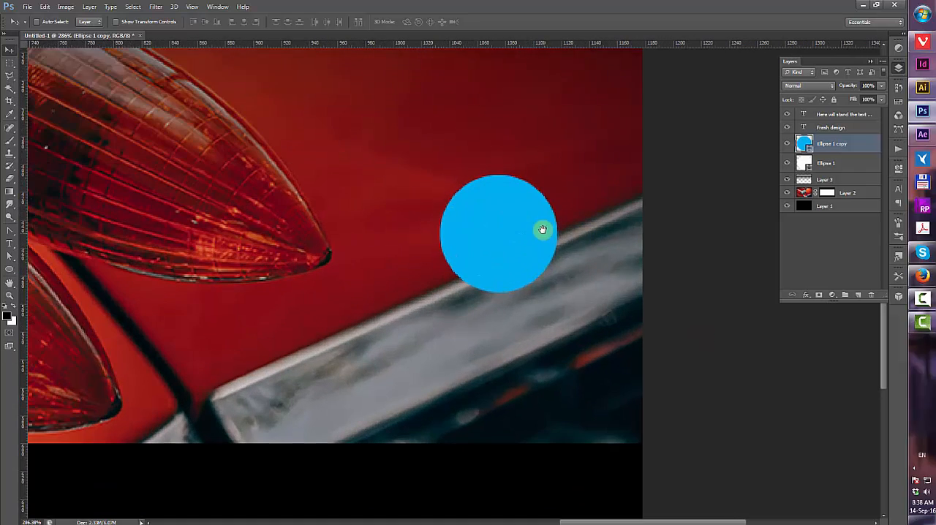
{"action": "left_click_drag", "start_coordinate": [543, 232], "coordinate": [544, 155]}
Draw a circle about 23 px wide below the blue circle with no fill and a 2 pt white stroke
{"action": "left_click", "coordinate": [9, 271]}
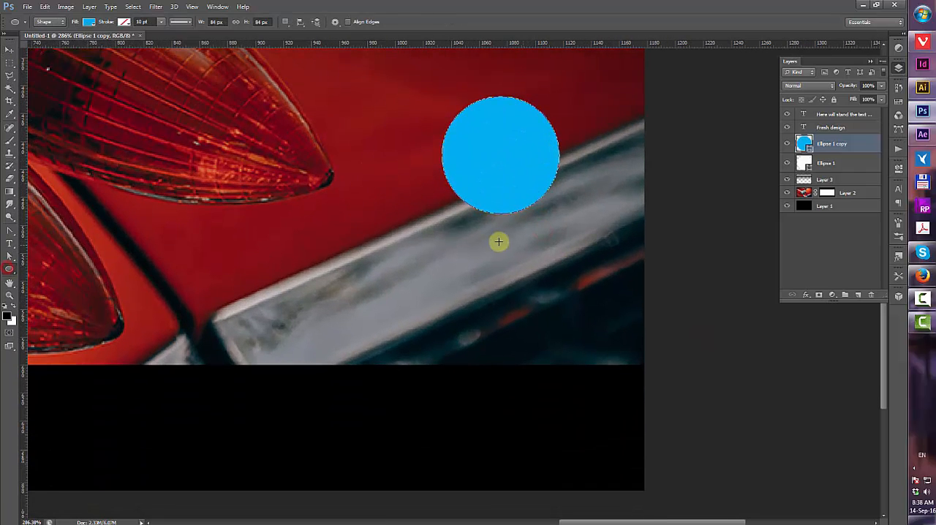
{"action": "left_click_drag", "start_coordinate": [482, 235], "coordinate": [515, 267]}
{"action": "left_click", "coordinate": [88, 21]}
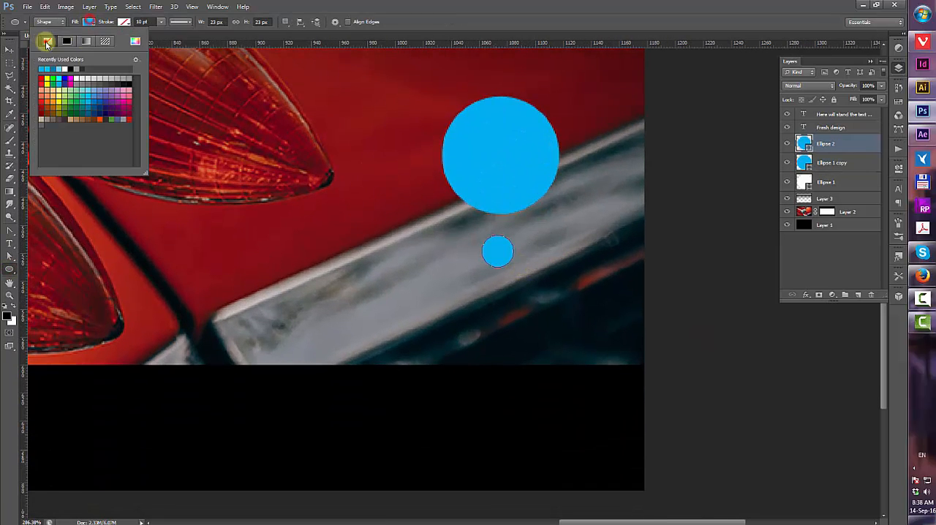
{"action": "left_click", "coordinate": [83, 40]}
{"action": "left_click", "coordinate": [123, 21]}
{"action": "left_click", "coordinate": [100, 69]}
{"action": "left_click", "coordinate": [152, 22]}
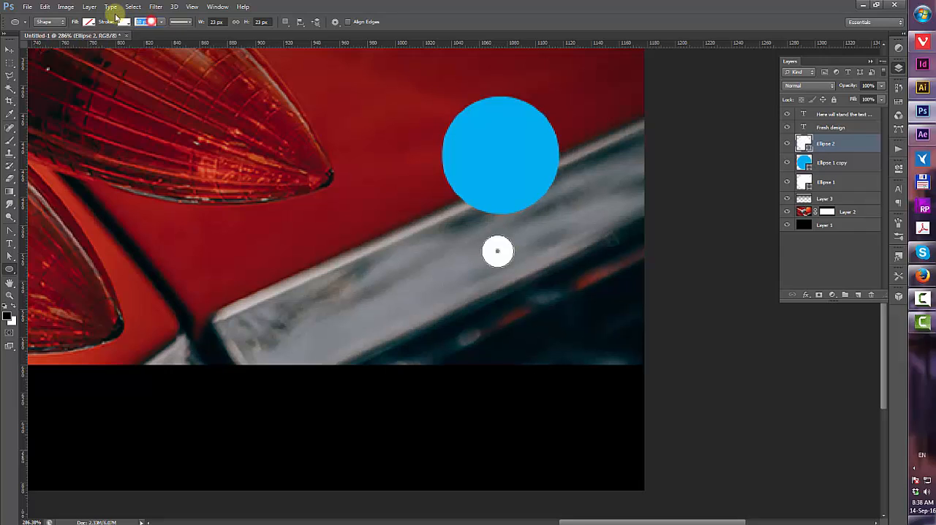
{"action": "type", "text": "2"}
{"action": "key", "text": "Return"}
{"action": "left_click", "coordinate": [8, 52]}
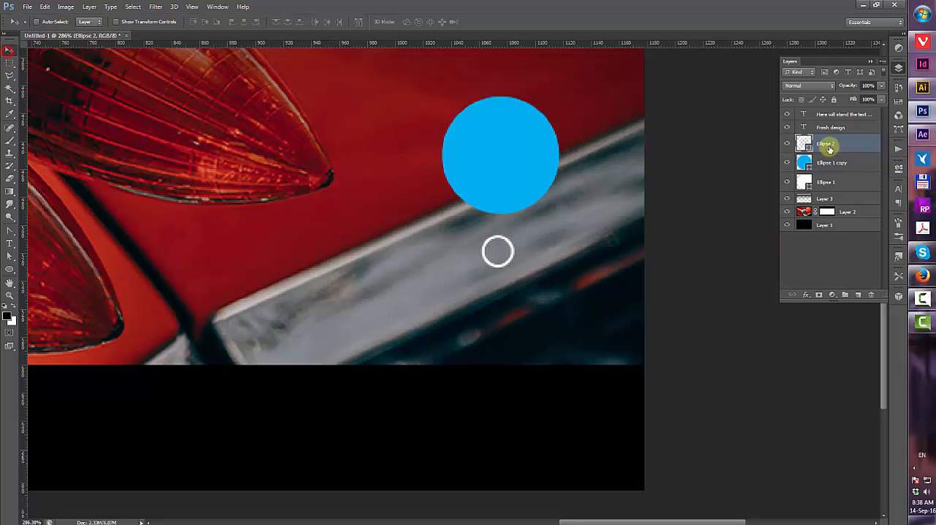
Duplicate the outline circle twice, placing each copy further below
{"action": "left_click_drag", "start_coordinate": [852, 144], "coordinate": [860, 294]}
{"action": "left_click_drag", "start_coordinate": [501, 250], "coordinate": [500, 305]}
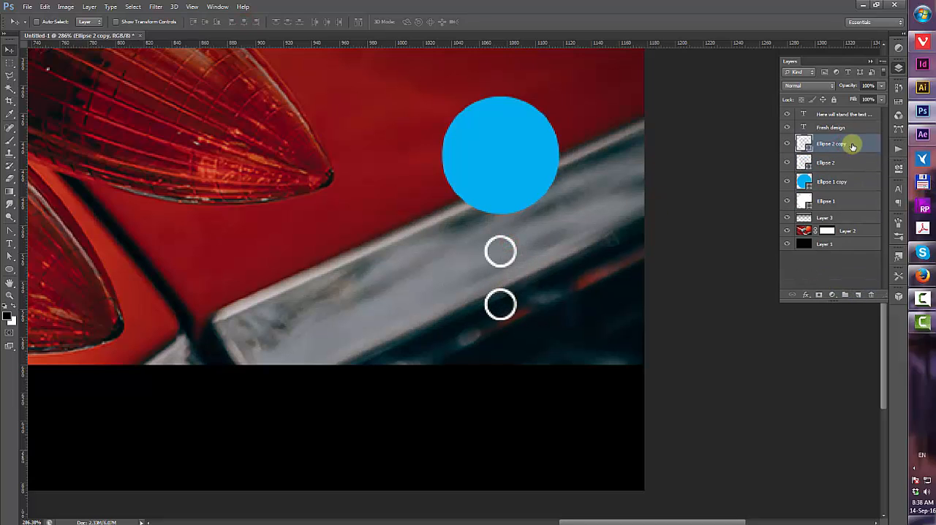
{"action": "left_click_drag", "start_coordinate": [845, 250], "coordinate": [858, 294]}
{"action": "left_click_drag", "start_coordinate": [503, 300], "coordinate": [502, 342]}
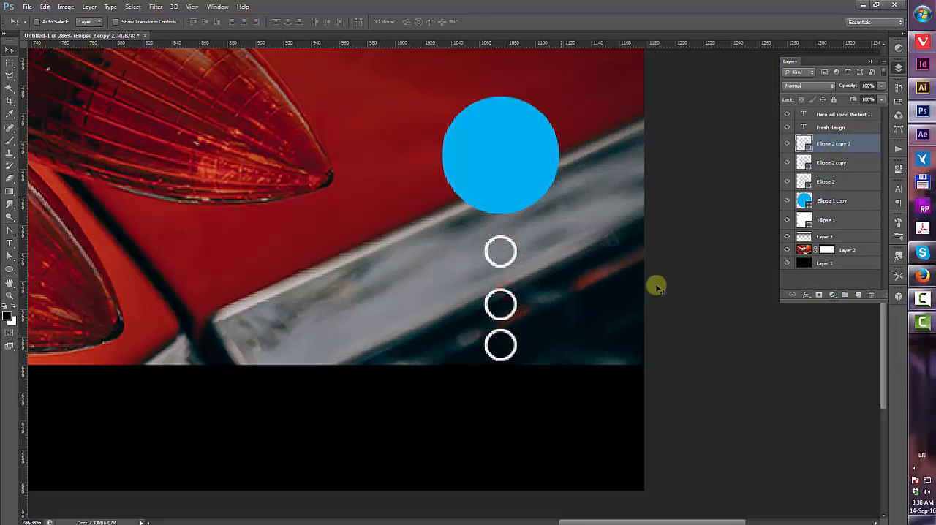
Select the blue circle and upper outline circles and move them upward together
{"action": "left_click", "coordinate": [840, 164]}
{"action": "left_click", "coordinate": [838, 203], "text": "shift"}
{"action": "left_click_drag", "start_coordinate": [491, 169], "coordinate": [491, 125]}
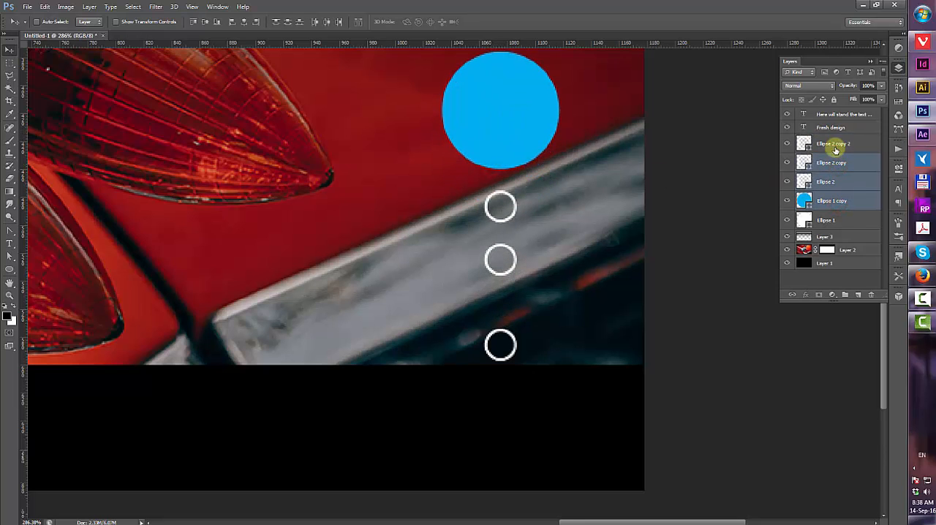
Distribute the three outline circles evenly in the vertical direction and fit the canvas on screen
{"action": "left_click", "coordinate": [835, 147]}
{"action": "left_click", "coordinate": [835, 183], "text": "shift"}
{"action": "left_click", "coordinate": [286, 23]}
{"action": "key", "text": "ctrl+0"}
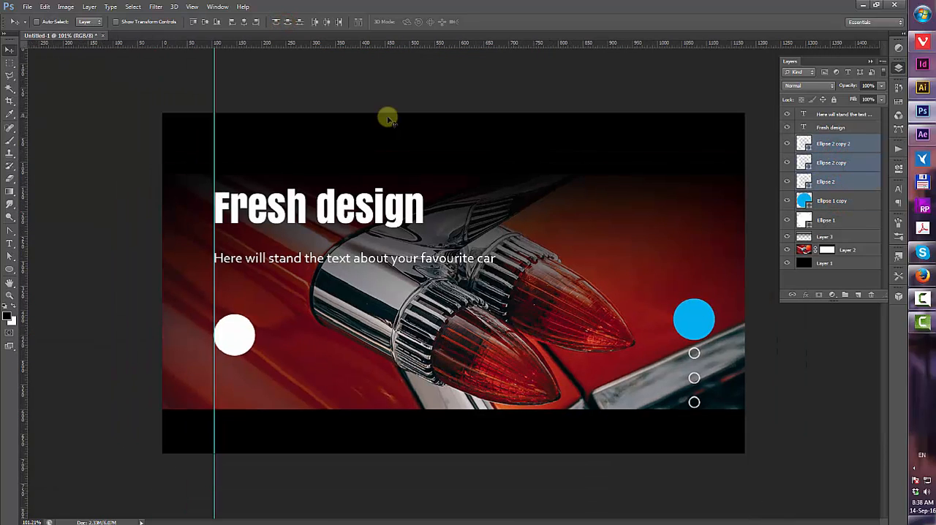
Align the white circle and the blue circle along their vertical centres
{"action": "left_click", "coordinate": [834, 199]}
{"action": "left_click", "coordinate": [832, 223], "text": "shift"}
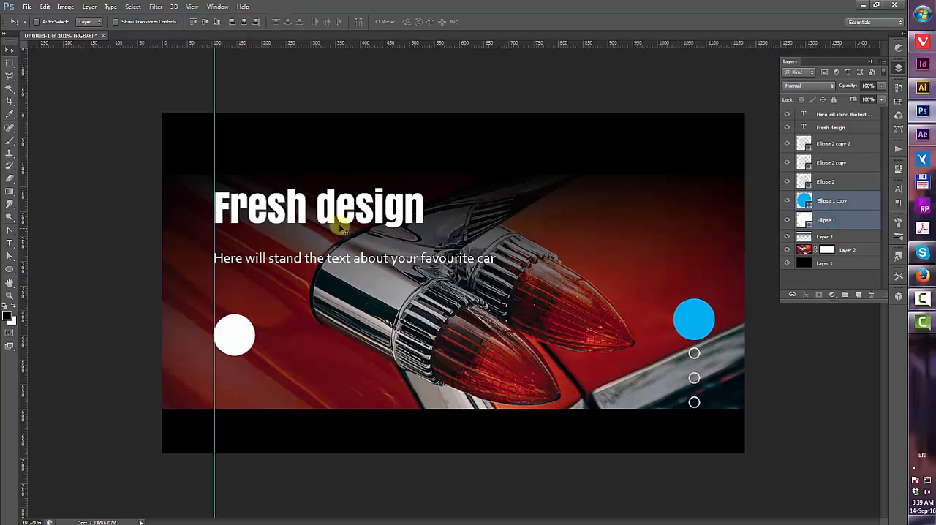
{"action": "left_click", "coordinate": [193, 22]}
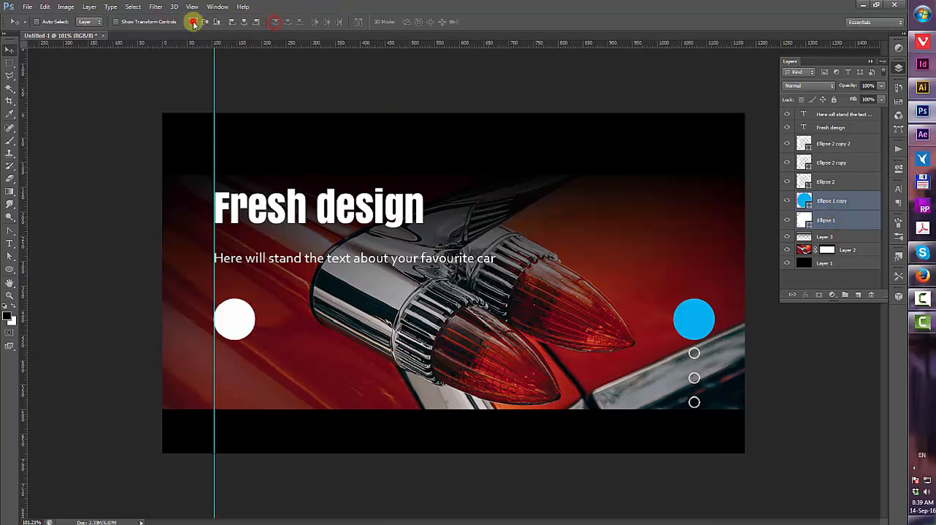
Zoom in and move the top outline circle down and the bottom outline circle up, closer together
{"action": "scroll", "coordinate": [743, 351], "scroll_direction": "up", "scroll_amount": 5}
{"action": "left_click_drag", "start_coordinate": [695, 295], "coordinate": [443, 155]}
{"action": "scroll", "coordinate": [504, 164], "scroll_direction": "up", "scroll_amount": 5}
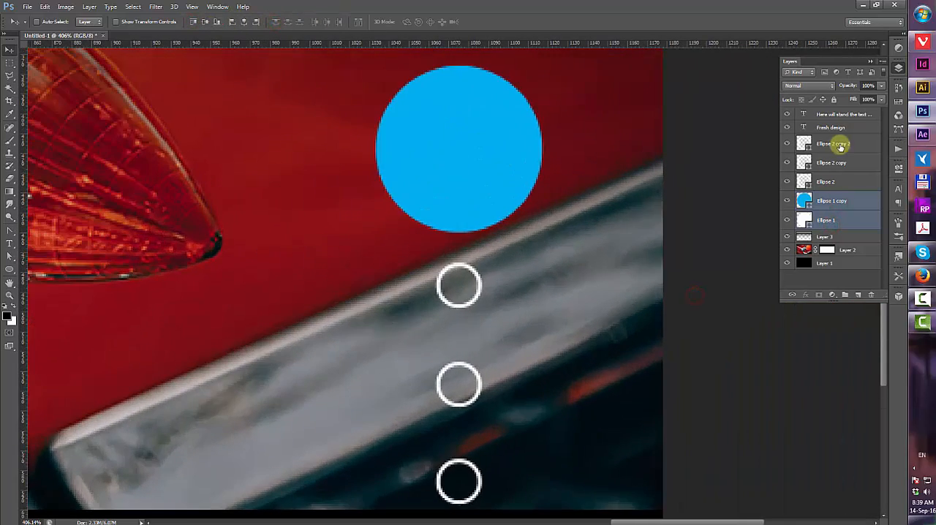
{"action": "left_click", "coordinate": [841, 144]}
{"action": "left_click_drag", "start_coordinate": [473, 272], "coordinate": [475, 256]}
{"action": "left_click", "coordinate": [828, 177]}
{"action": "left_click_drag", "start_coordinate": [522, 290], "coordinate": [523, 313]}
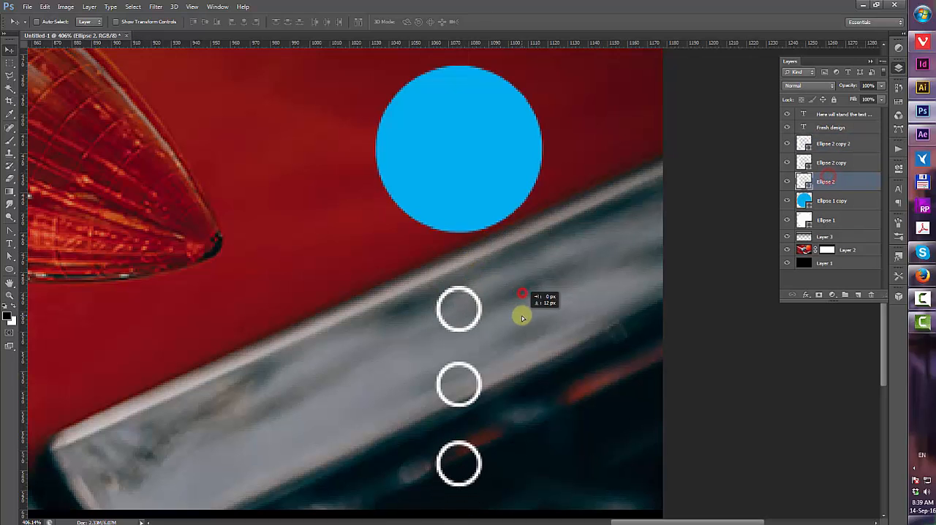
Redistribute the three outline circles evenly by vertical centre and fit the canvas in the window
{"action": "left_click", "coordinate": [841, 144], "text": "shift"}
{"action": "left_click", "coordinate": [287, 21]}
{"action": "key", "text": "ctrl+0"}
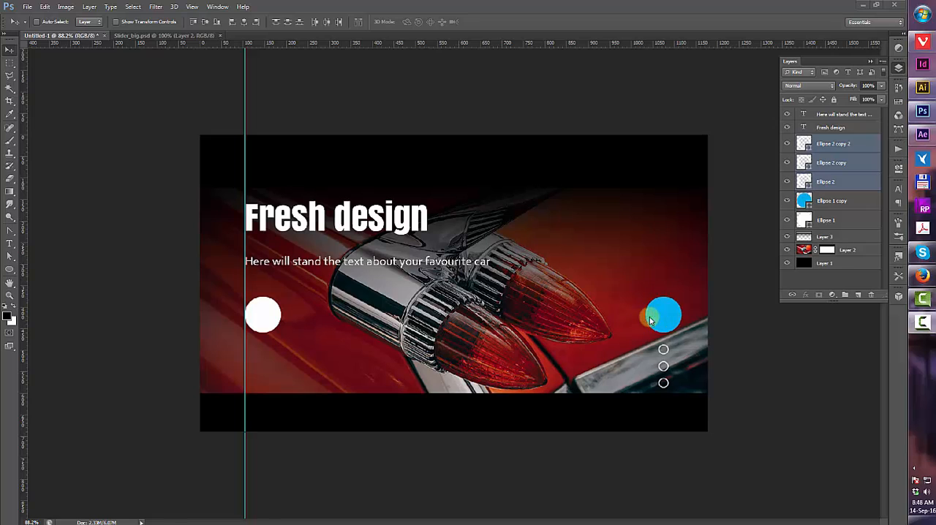
Swap the blue and white circles, placing the white circle above the outline circles
{"action": "left_click_drag", "start_coordinate": [666, 308], "coordinate": [449, 341]}
{"action": "key", "text": "ctrl+z"}
{"action": "left_click_drag", "start_coordinate": [670, 308], "coordinate": [271, 361]}
{"action": "left_click_drag", "start_coordinate": [264, 316], "coordinate": [434, 165]}
Try drawing a solid vertical line about 3 px wide down from the white circle through the outline circles
{"action": "left_click", "coordinate": [356, 229], "text": "ctrl"}
{"action": "scroll", "coordinate": [680, 328], "scroll_direction": "up", "scroll_amount": 6}
{"action": "right_click", "coordinate": [438, 173]}
{"action": "left_click", "coordinate": [429, 202]}
{"action": "scroll", "coordinate": [429, 203], "scroll_direction": "down", "scroll_amount": 2}
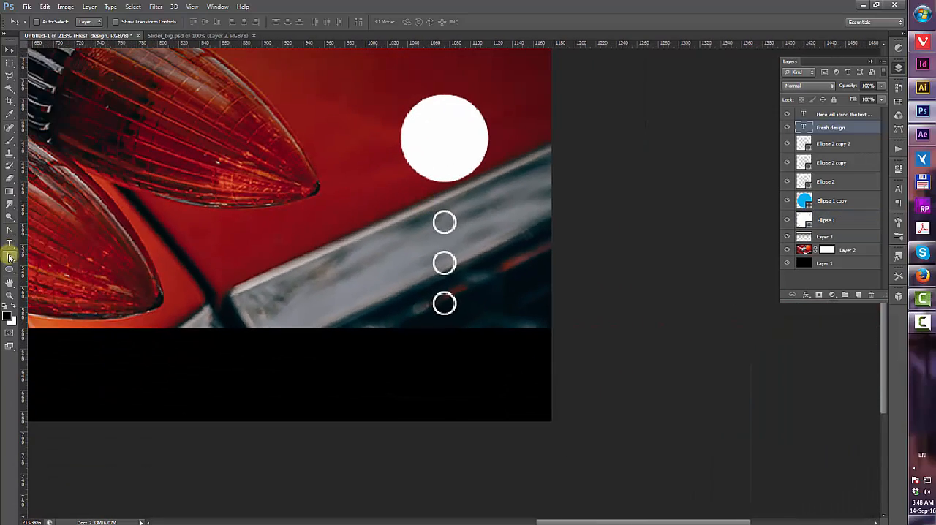
{"action": "left_click", "coordinate": [10, 234]}
{"action": "left_click", "coordinate": [10, 234]}
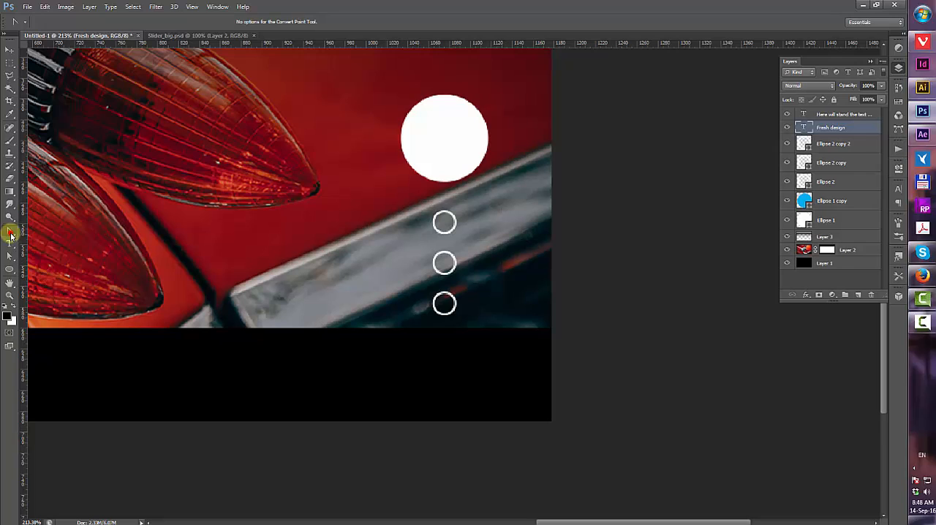
{"action": "left_click", "coordinate": [11, 269]}
{"action": "left_click", "coordinate": [58, 304]}
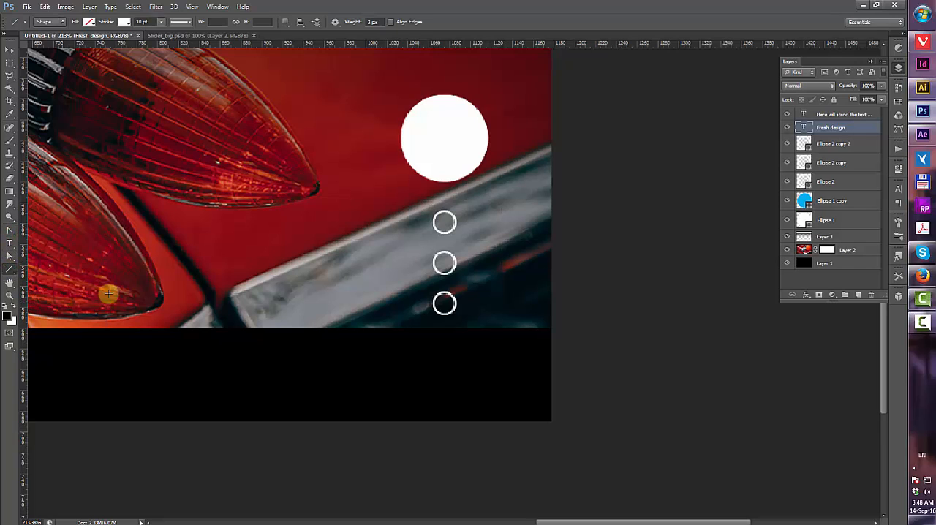
{"action": "left_click_drag", "start_coordinate": [445, 182], "coordinate": [447, 411]}
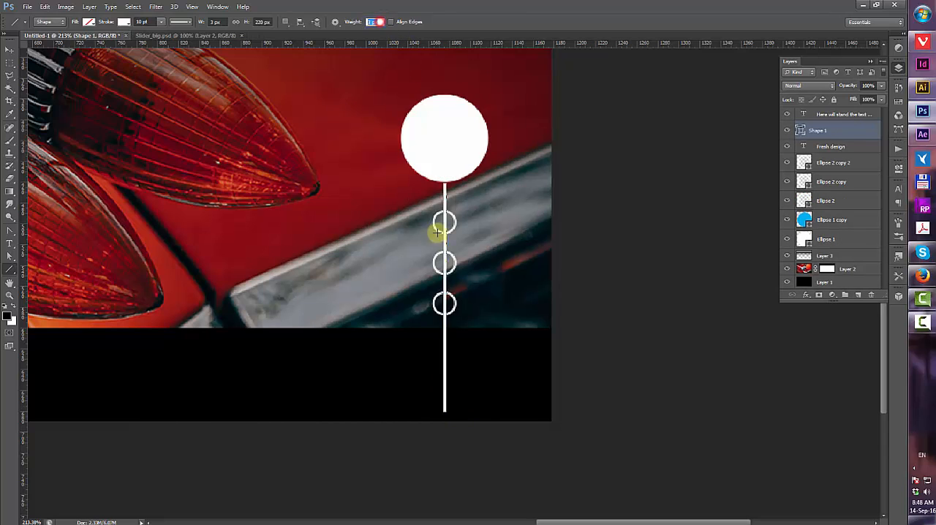
{"action": "key", "text": "ctrl+z"}
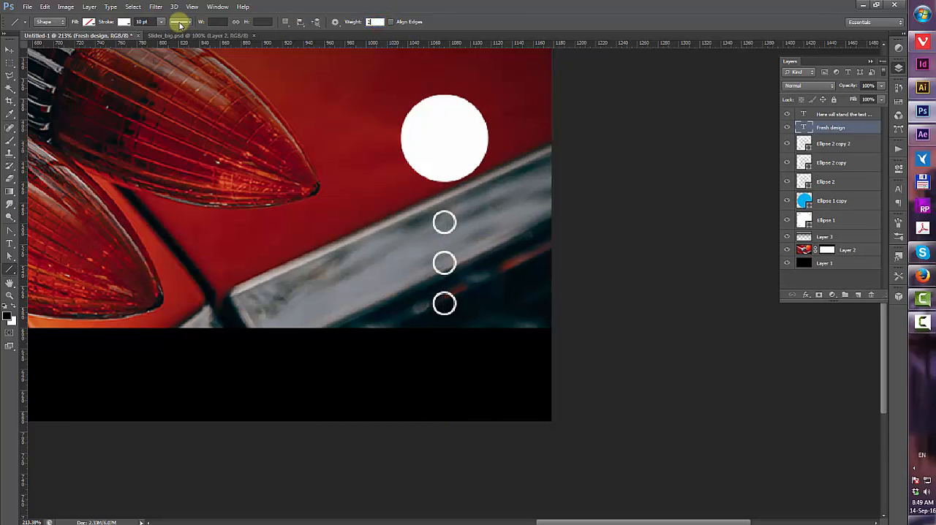
Draw a dashed vertical line about 228 px long below the white circle, with round caps, dash 0 and gap 2
{"action": "left_click", "coordinate": [181, 22]}
{"action": "left_click", "coordinate": [184, 78]}
{"action": "left_click", "coordinate": [180, 137]}
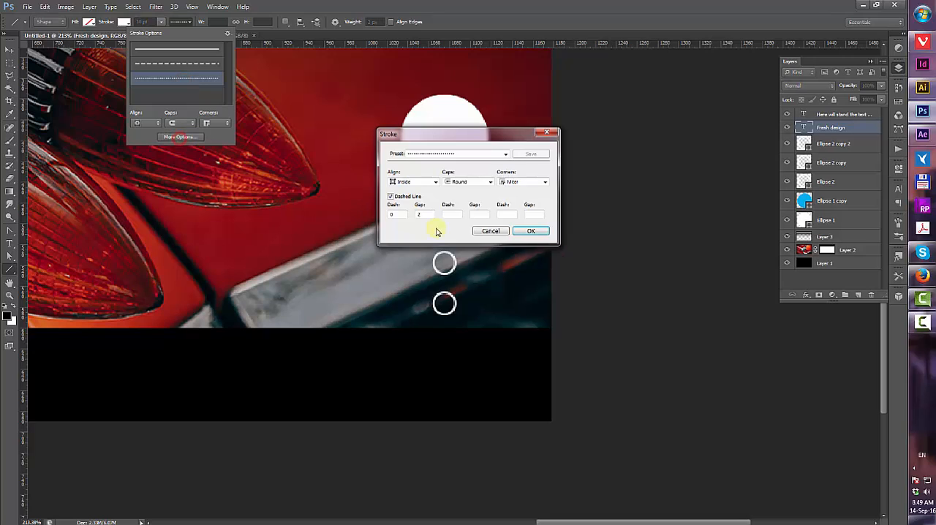
{"action": "left_click", "coordinate": [531, 230]}
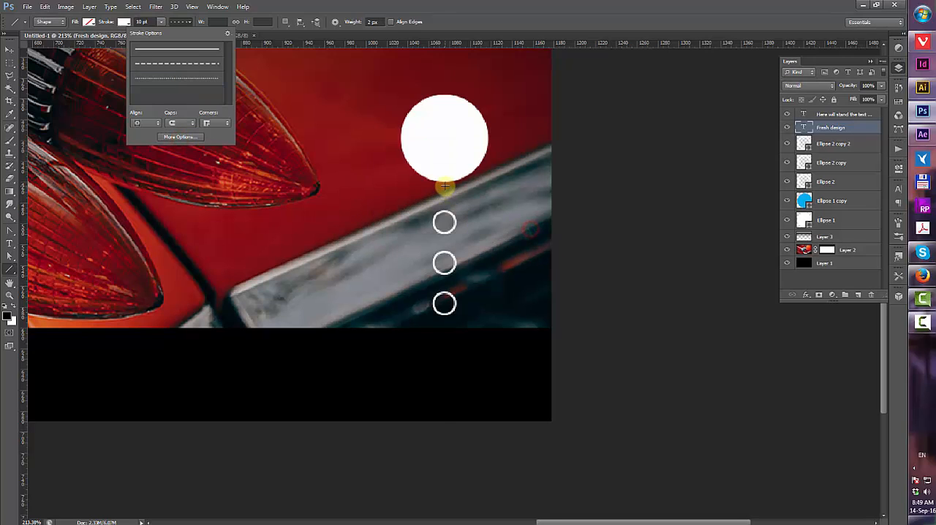
{"action": "mouse_move", "coordinate": [445, 186]}
{"action": "left_mouse_down"}
{"action": "mouse_move", "coordinate": [424, 439]}
{"action": "mouse_move", "coordinate": [445, 423]}
{"action": "left_mouse_up"}
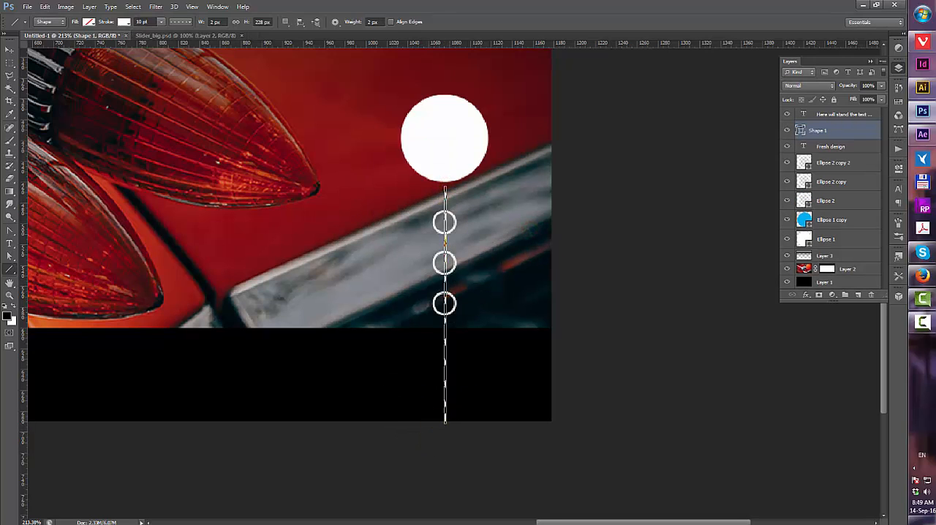
Add a layer mask to the dashed line layer and switch to the Brush tool
{"action": "left_click", "coordinate": [825, 200]}
{"action": "left_click", "coordinate": [835, 162], "text": "shift"}
{"action": "left_click", "coordinate": [829, 239], "text": "ctrl"}
{"action": "left_click", "coordinate": [832, 129], "text": "ctrl"}
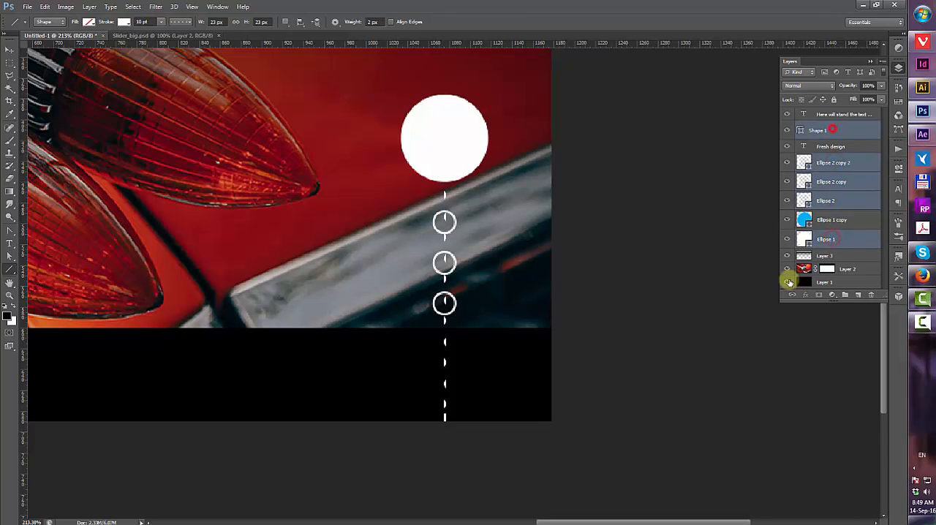
{"action": "key", "text": "v"}
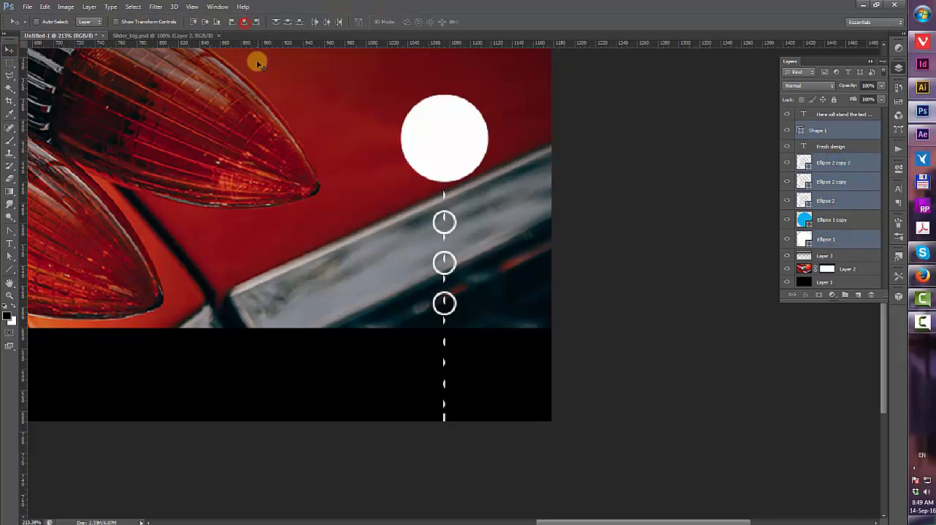
{"action": "left_click", "coordinate": [841, 128]}
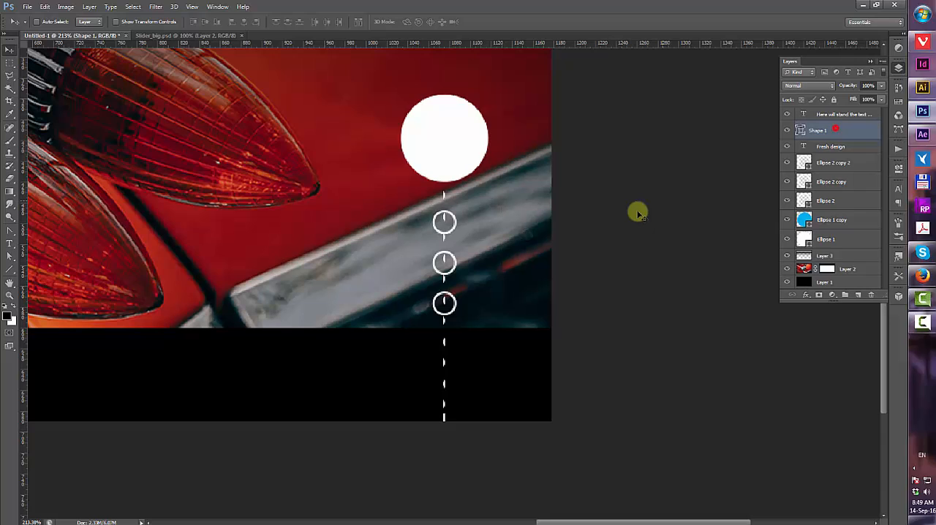
{"action": "left_click", "coordinate": [820, 296]}
{"action": "key", "text": "b"}
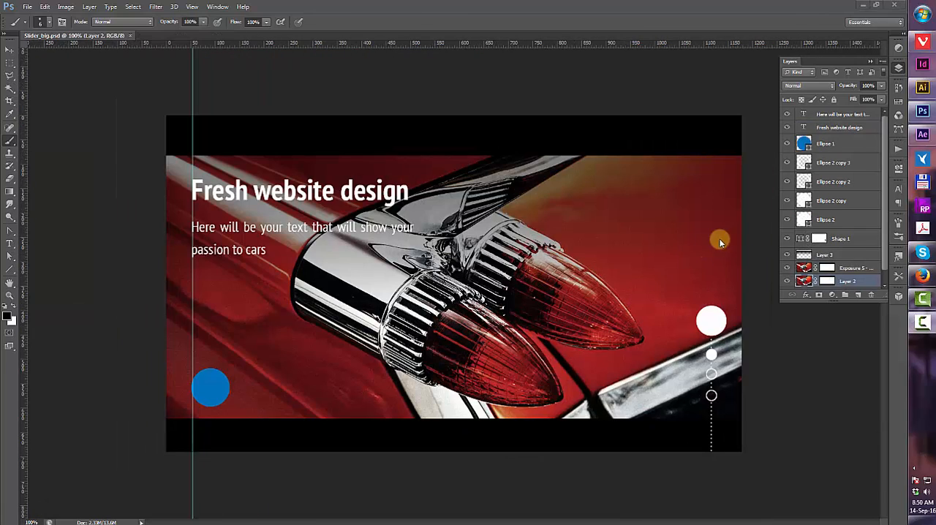
Group all banner layers above the black background into one group
{"action": "left_click_drag", "start_coordinate": [839, 300], "coordinate": [838, 428]}
{"action": "left_click", "coordinate": [803, 239]}
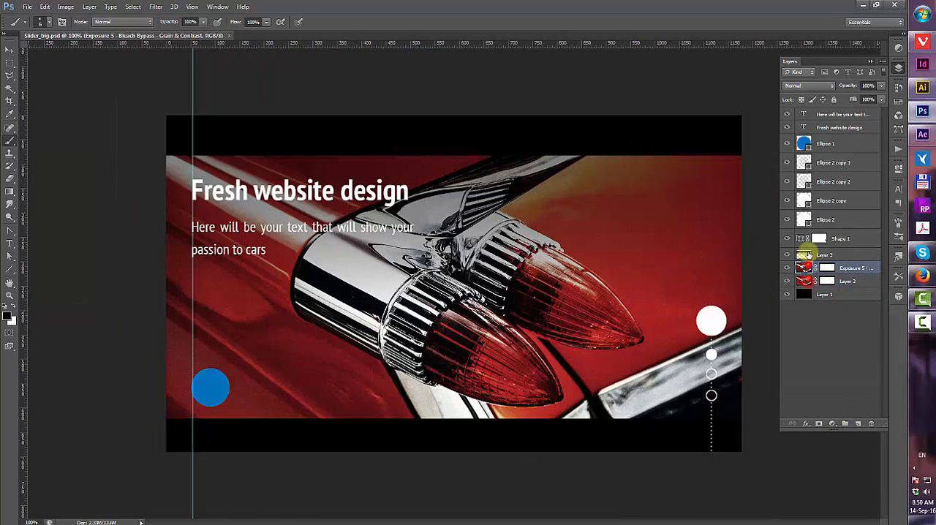
{"action": "left_click", "coordinate": [787, 240]}
{"action": "scroll", "coordinate": [825, 132], "scroll_direction": "up", "scroll_amount": 2}
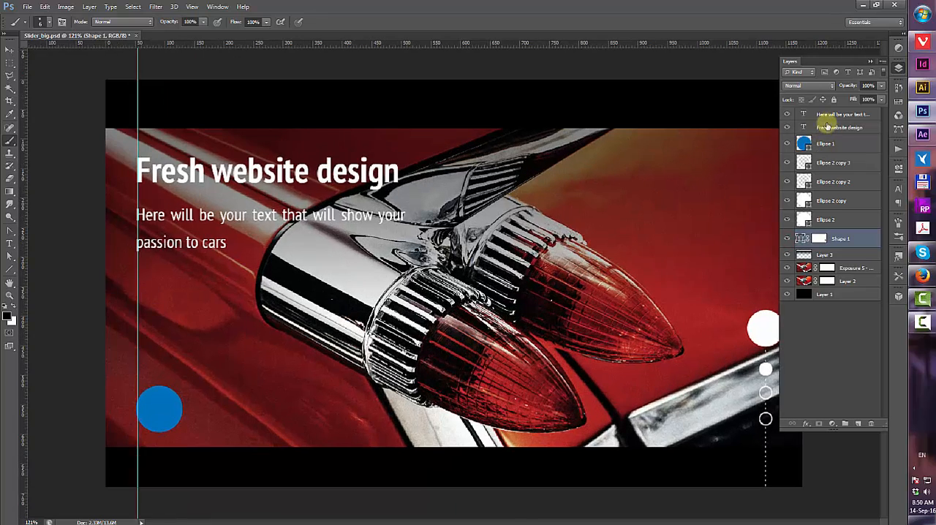
{"action": "scroll", "coordinate": [632, 189], "scroll_direction": "down", "scroll_amount": 5}
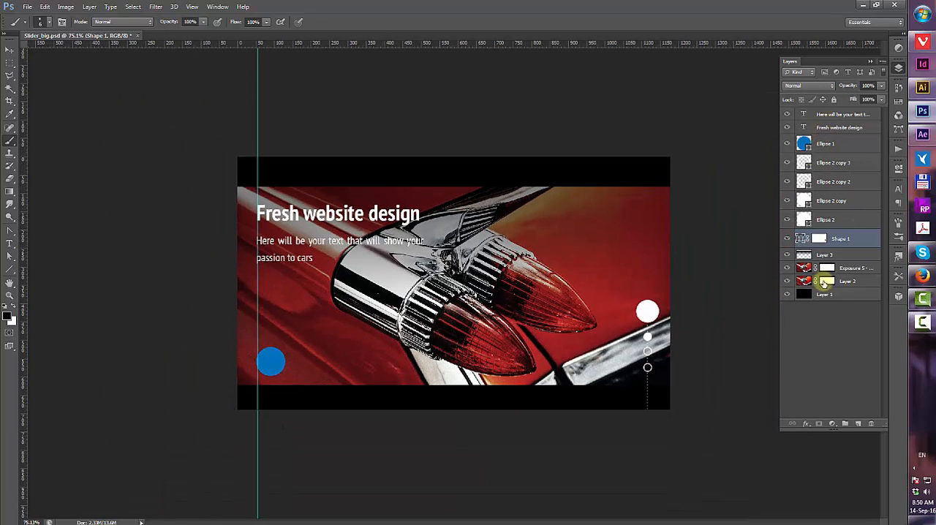
{"action": "left_click", "coordinate": [824, 282]}
{"action": "left_click", "coordinate": [836, 114], "text": "shift"}
{"action": "left_click", "coordinate": [846, 425]}
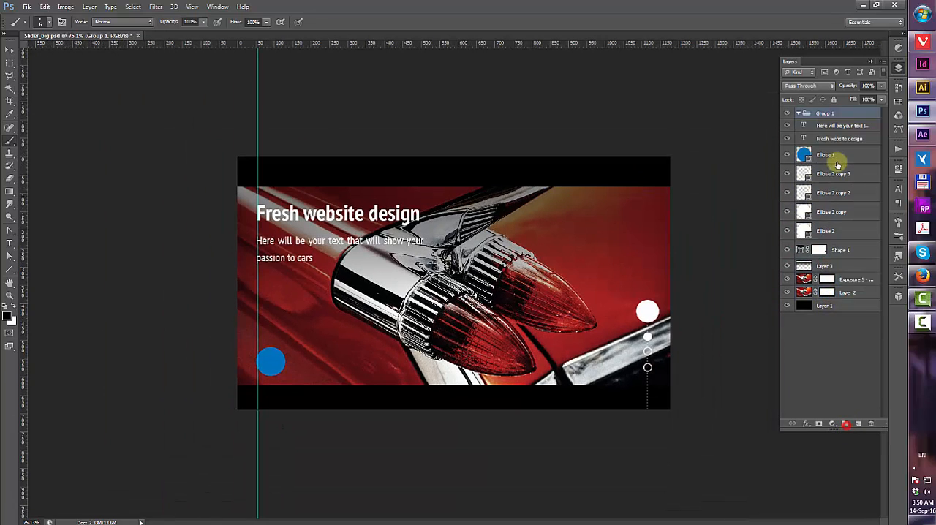
Rename the group Slider-1 and duplicate it twice
{"action": "left_click", "coordinate": [800, 114]}
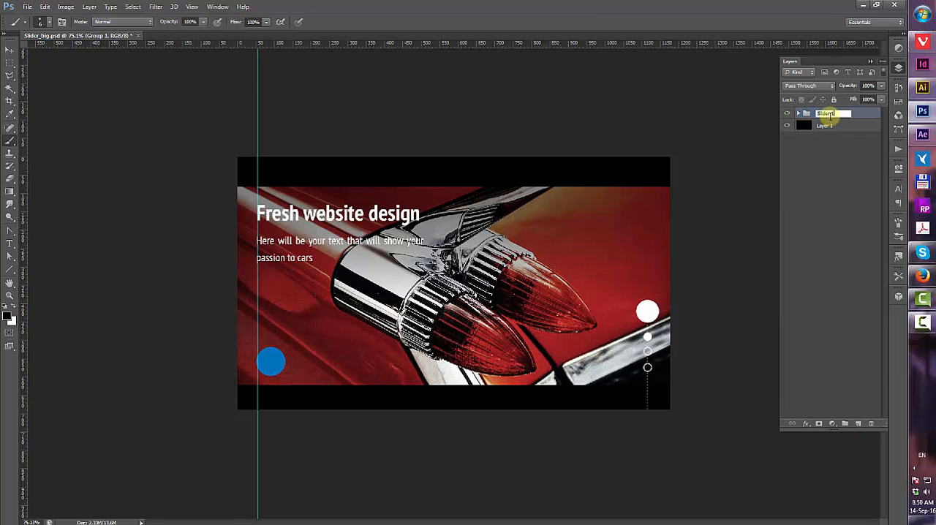
{"action": "left_click_drag", "start_coordinate": [829, 114], "coordinate": [858, 427]}
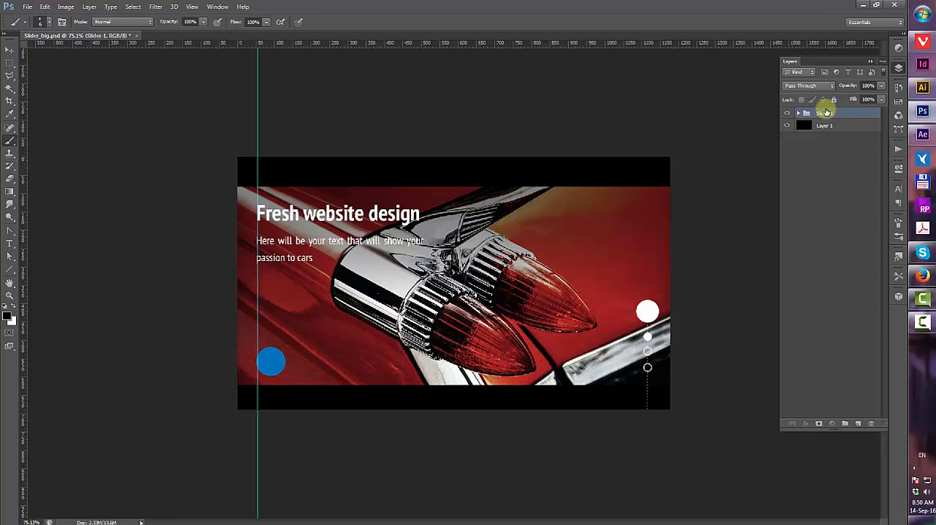
{"action": "left_click_drag", "start_coordinate": [825, 112], "coordinate": [858, 426]}
{"action": "left_click_drag", "start_coordinate": [854, 112], "coordinate": [858, 426]}
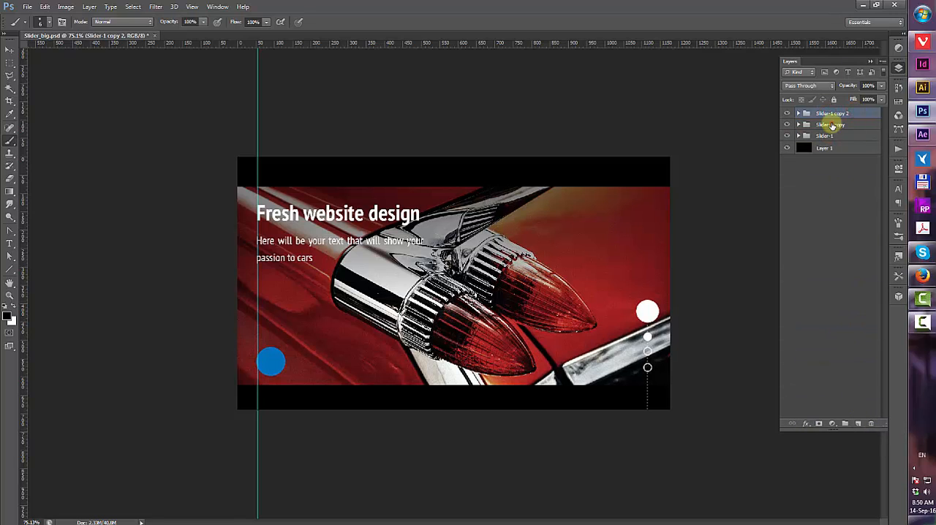
Rename the two group copies Slider-2 and Slider-3
{"action": "left_click", "coordinate": [831, 125]}
{"action": "type", "text": "Slider-"}
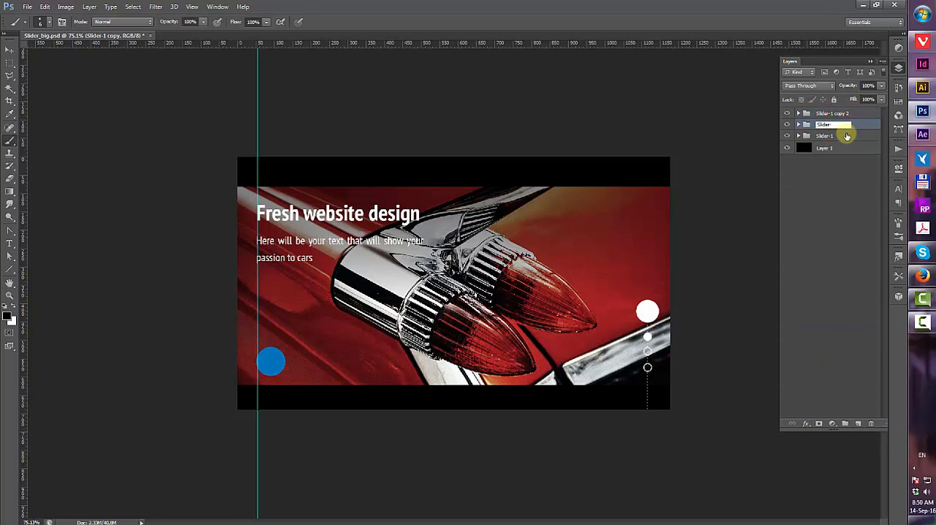
{"action": "type", "text": "2"}
{"action": "double_click", "coordinate": [834, 113]}
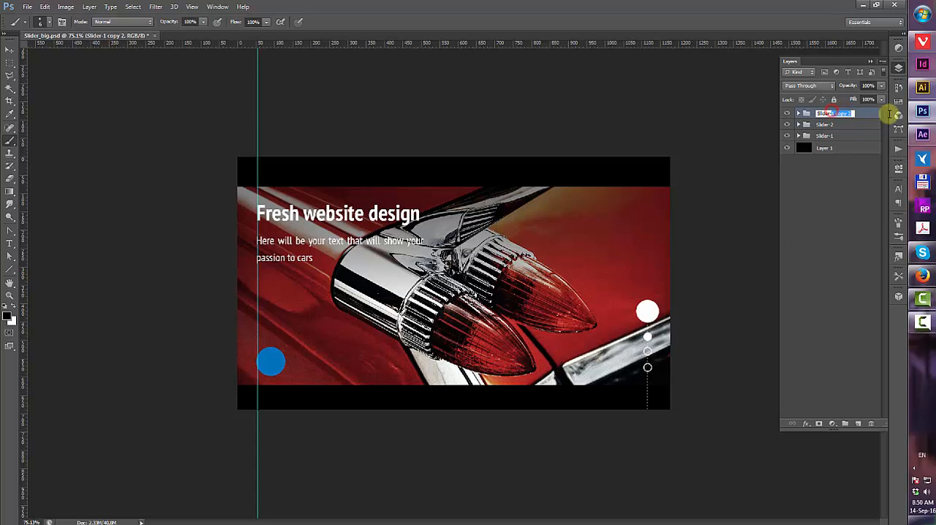
{"action": "key", "text": "Return"}
Hide the Slider-3 group and expand Slider-2
{"action": "left_click", "coordinate": [787, 115]}
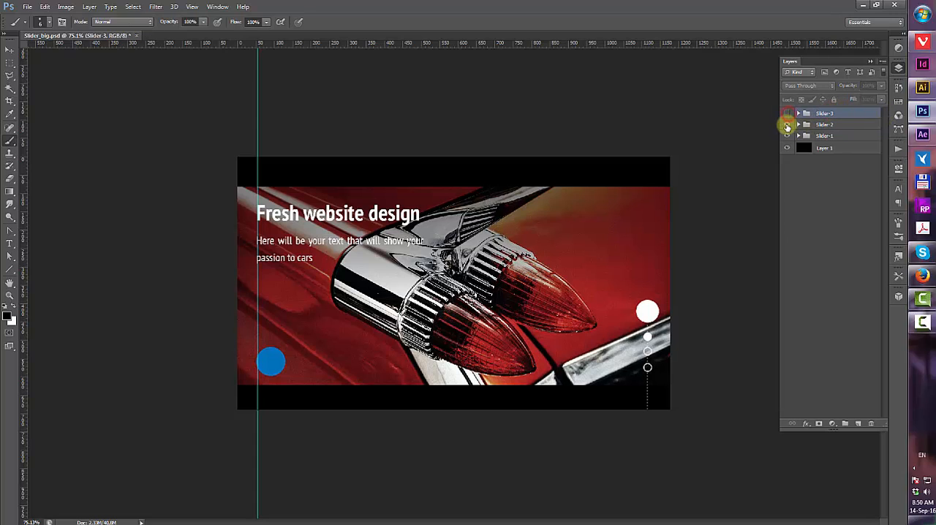
{"action": "left_click", "coordinate": [801, 126]}
{"action": "scroll", "coordinate": [681, 334], "scroll_direction": "up", "scroll_amount": 5}
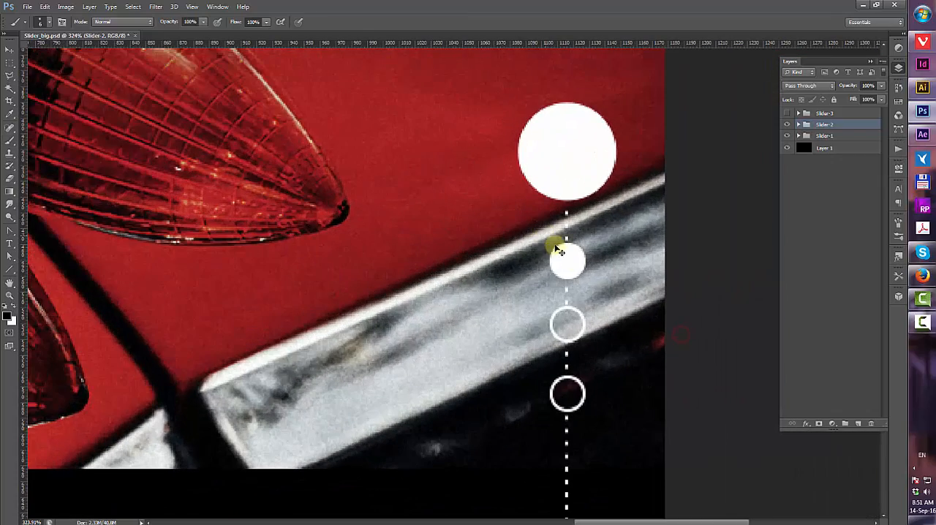
Add two horizontal guides through the small indicator circles and make the second indicator the filled one in Slider-2
{"action": "key", "text": "v"}
{"action": "left_click", "coordinate": [573, 261], "text": "ctrl"}
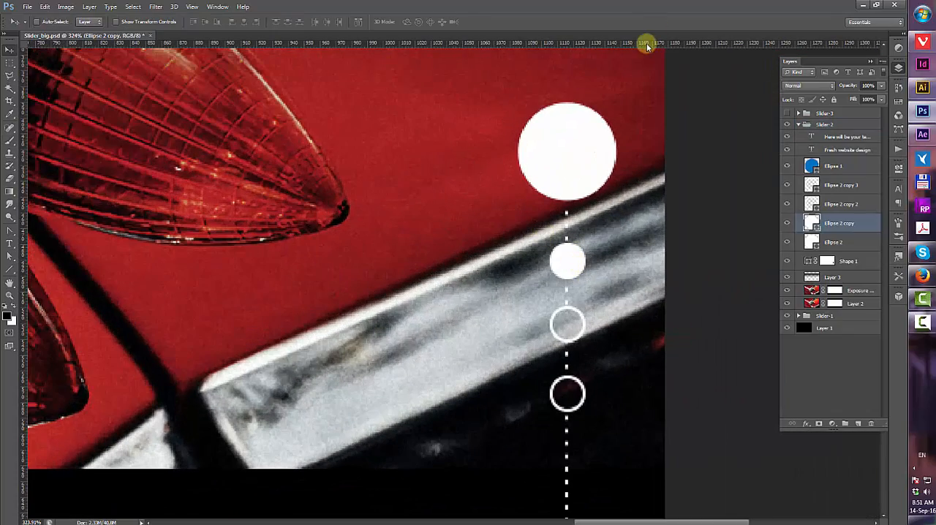
{"action": "left_click_drag", "start_coordinate": [646, 45], "coordinate": [596, 306]}
{"action": "left_click_drag", "start_coordinate": [607, 44], "coordinate": [575, 247]}
{"action": "left_click_drag", "start_coordinate": [576, 350], "coordinate": [578, 324]}
Switch to the browser and open the rally car photo from the Unsplash car search results
{"action": "scroll", "coordinate": [480, 234], "scroll_direction": "down", "scroll_amount": 4}
{"action": "scroll", "coordinate": [480, 234], "scroll_direction": "down", "scroll_amount": 4}
{"action": "left_click", "coordinate": [931, 43]}
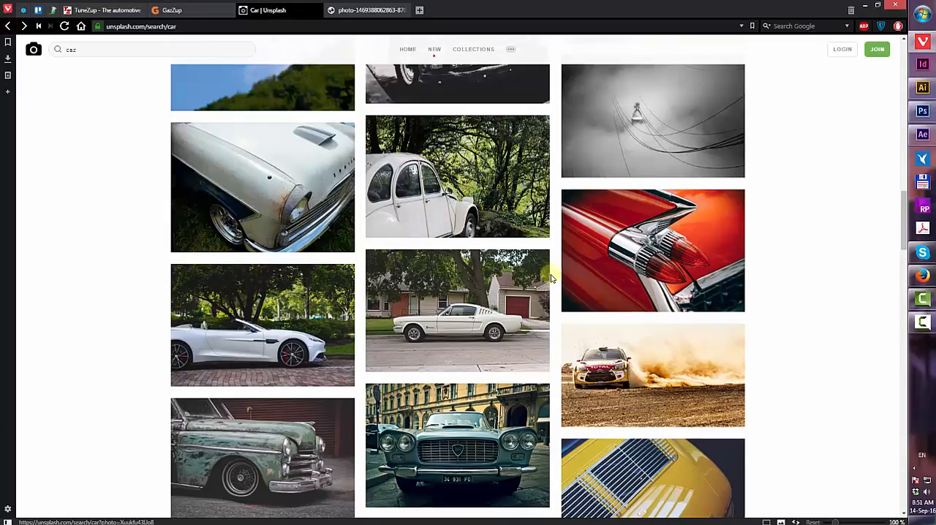
{"action": "scroll", "coordinate": [553, 273], "scroll_direction": "down", "scroll_amount": 2}
{"action": "left_click", "coordinate": [642, 274]}
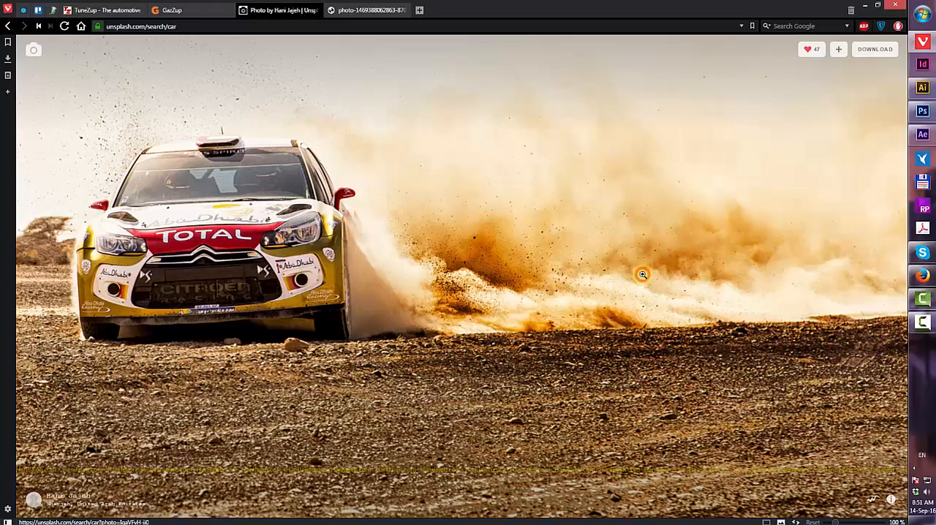
Copy the full-size rally car image and paste it into the Slider-2 group in Photoshop
{"action": "right_click", "coordinate": [441, 226]}
{"action": "left_click", "coordinate": [832, 72]}
{"action": "left_click", "coordinate": [589, 290]}
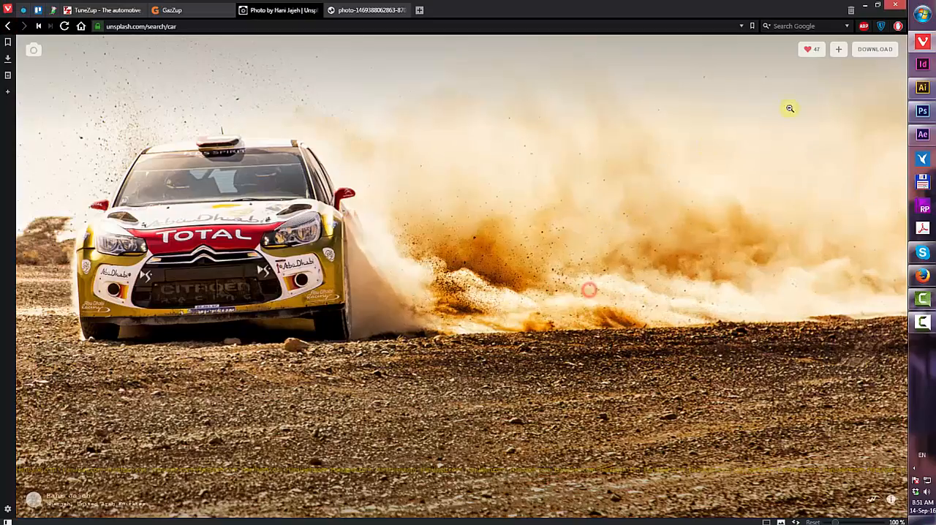
{"action": "left_click", "coordinate": [873, 48]}
{"action": "right_click", "coordinate": [350, 198]}
{"action": "left_click", "coordinate": [381, 228]}
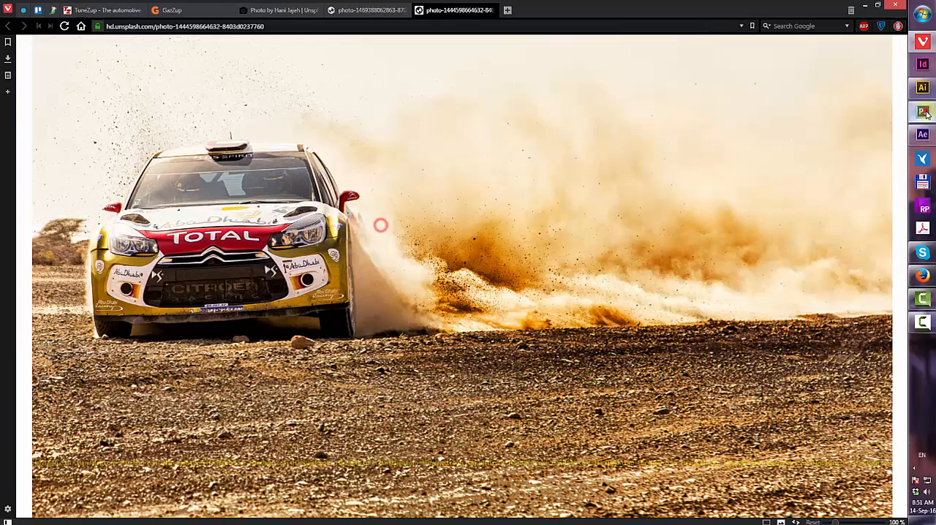
{"action": "left_click", "coordinate": [923, 111]}
{"action": "key", "text": "ctrl+v"}
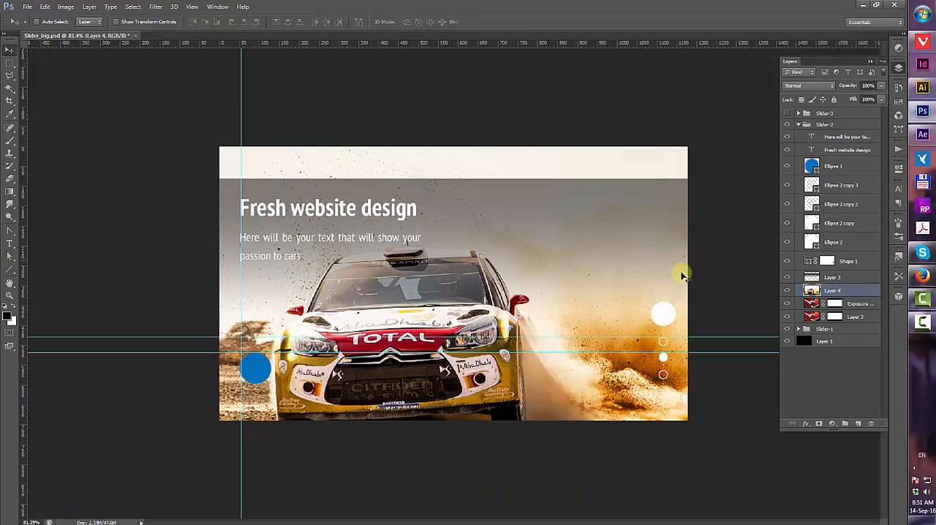
Delete the old car photo layers and move the masked rally photo up and left within the banner
{"action": "scroll", "coordinate": [681, 275], "scroll_direction": "down", "scroll_amount": 1}
{"action": "left_click_drag", "start_coordinate": [834, 303], "coordinate": [871, 424]}
{"action": "left_click", "coordinate": [814, 306]}
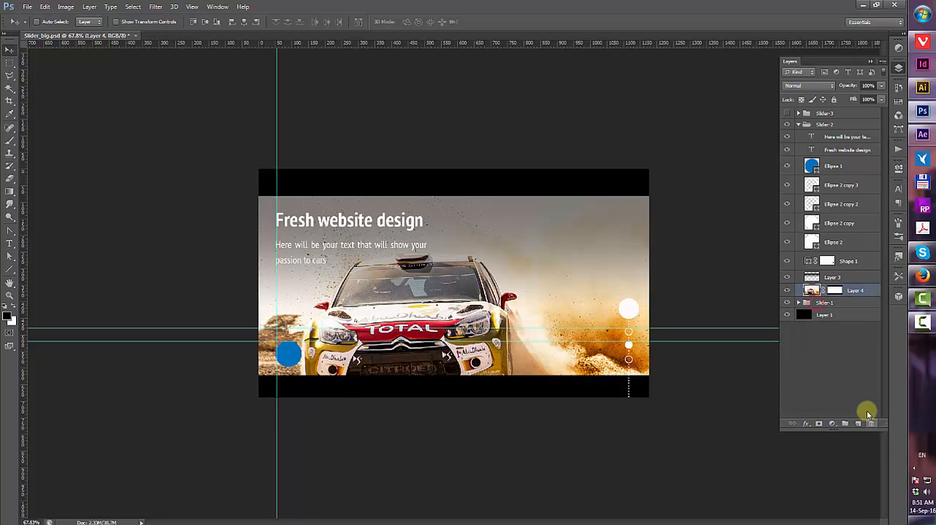
{"action": "left_click_drag", "start_coordinate": [635, 278], "coordinate": [583, 253]}
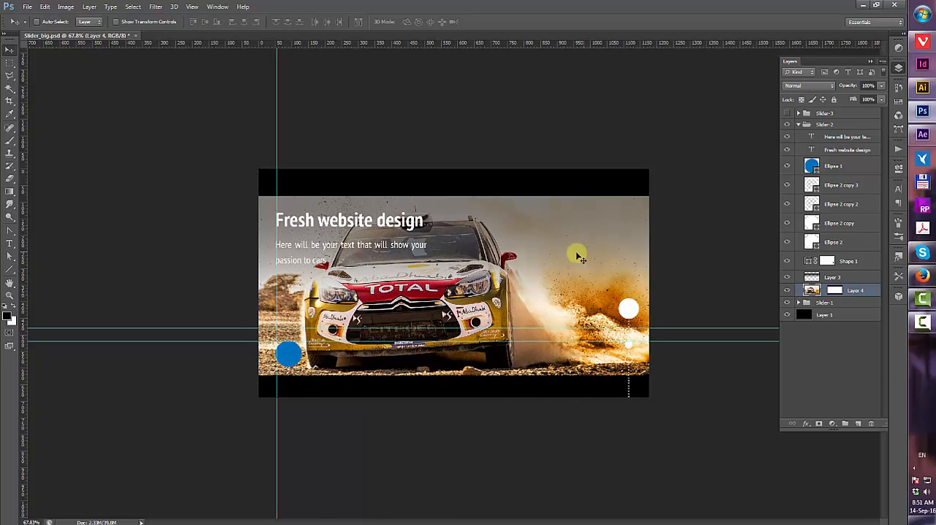
Collapse the Slider-2 group, then make the Slider-3 group visible and expand it
{"action": "left_click", "coordinate": [799, 124]}
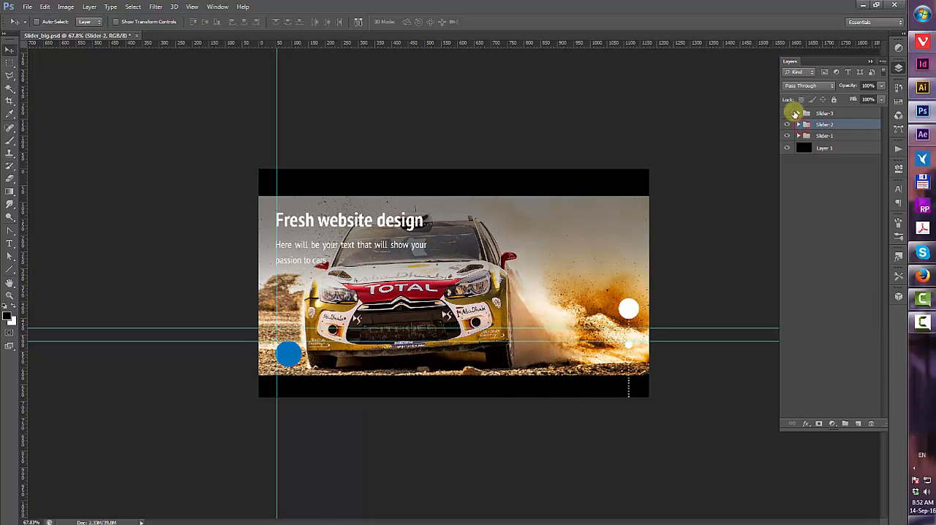
{"action": "left_click", "coordinate": [788, 114]}
{"action": "left_click", "coordinate": [799, 114]}
Switch to the browser, open the car hood photo from the Unsplash car results and copy the image
{"action": "left_click", "coordinate": [923, 42]}
{"action": "scroll", "coordinate": [381, 164], "scroll_direction": "down", "scroll_amount": 5}
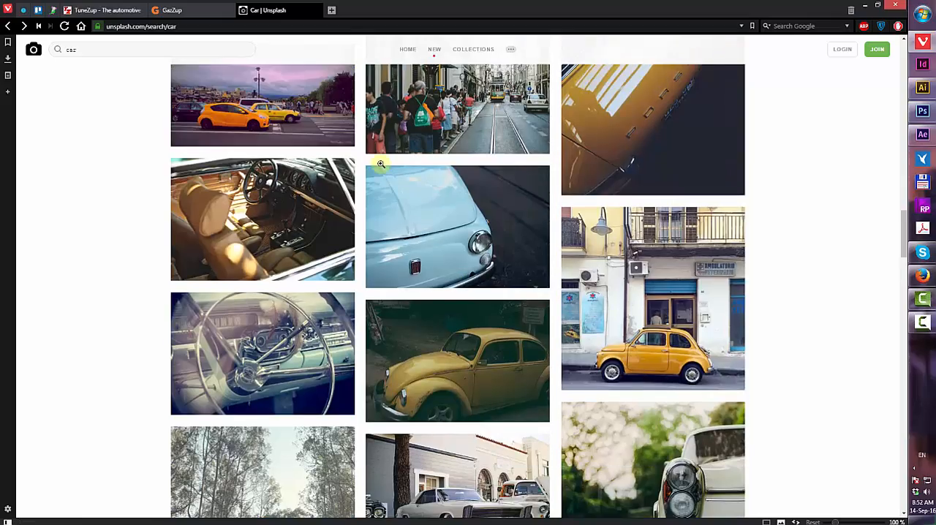
{"action": "scroll", "coordinate": [381, 164], "scroll_direction": "down", "scroll_amount": 8}
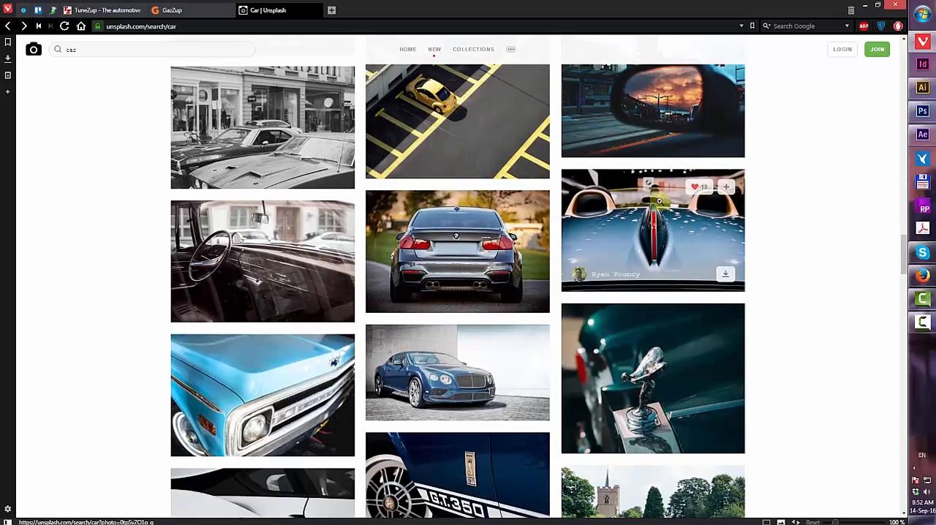
{"action": "left_click", "coordinate": [659, 201]}
{"action": "left_click", "coordinate": [886, 51]}
{"action": "right_click", "coordinate": [415, 171]}
{"action": "left_click", "coordinate": [454, 212]}
Paste the photo into the Slider-3 group in Photoshop and scale it down to about 20% with Free Transform
{"action": "left_click", "coordinate": [931, 105]}
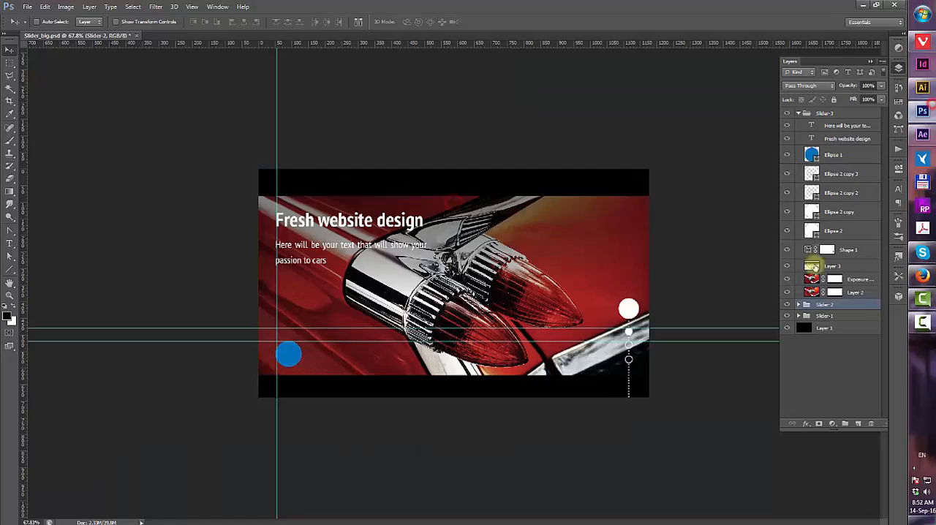
{"action": "left_click", "coordinate": [812, 280]}
{"action": "key", "text": "ctrl+v"}
{"action": "scroll", "coordinate": [573, 234], "scroll_direction": "down", "scroll_amount": 9}
{"action": "key", "text": "ctrl+t"}
{"action": "left_click_drag", "start_coordinate": [566, 337], "coordinate": [408, 232]}
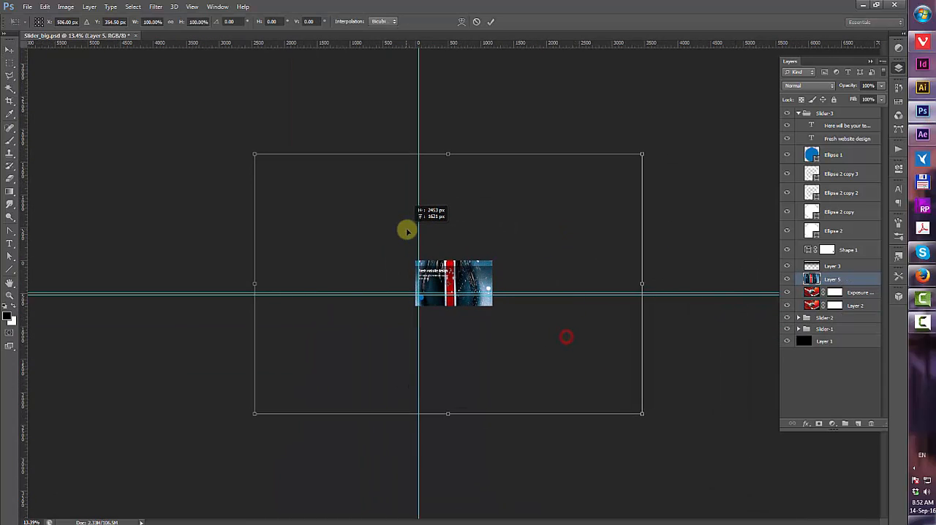
{"action": "left_click_drag", "start_coordinate": [643, 154], "coordinate": [495, 253]}
{"action": "left_click_drag", "start_coordinate": [403, 315], "coordinate": [413, 307]}
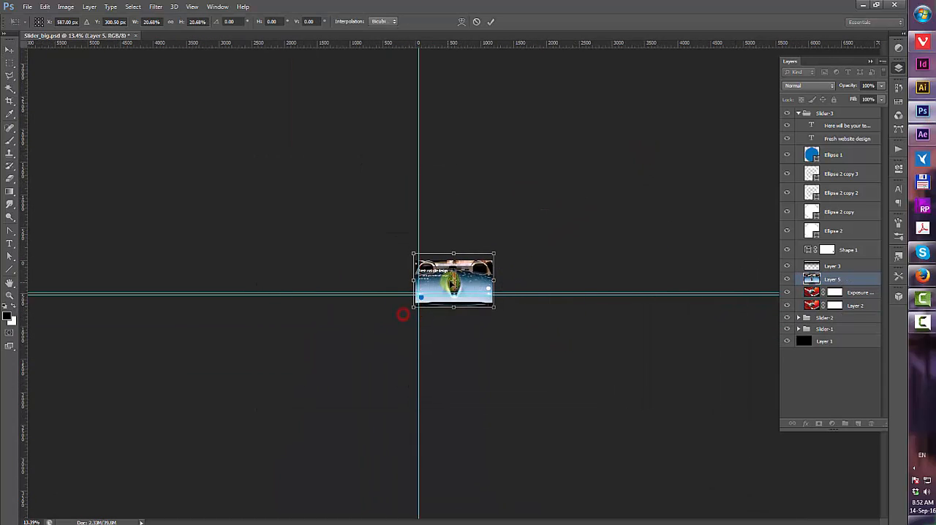
{"action": "key", "text": "Return"}
Arrange the pasted photo layer in the Slider-3 stack so it shows inside the banner mask
{"action": "scroll", "coordinate": [445, 314], "scroll_direction": "up", "scroll_amount": 9}
{"action": "left_click_drag", "start_coordinate": [836, 293], "coordinate": [811, 278]}
{"action": "left_click", "coordinate": [810, 292]}
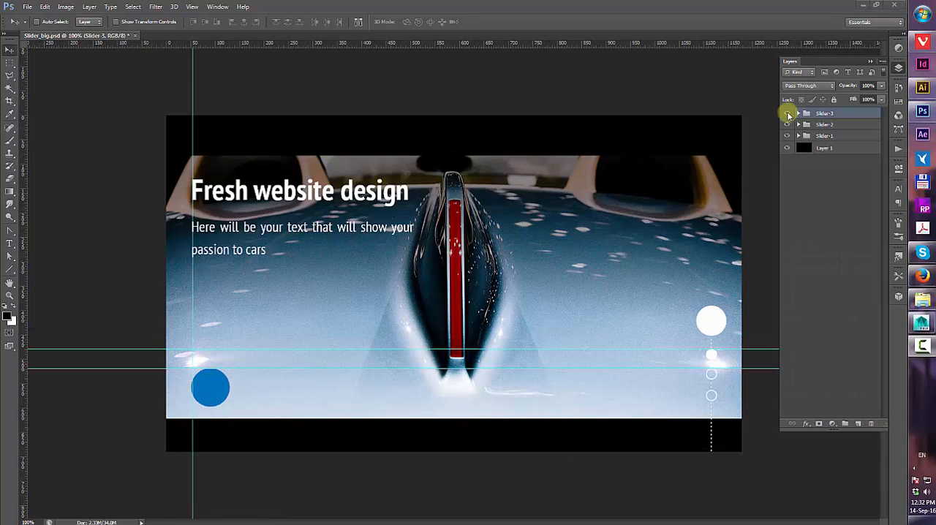
Hide the Slider-3 and Slider-2 groups and save the document as a JPEG named Slider_big in the Website design folder
{"action": "left_click", "coordinate": [787, 115]}
{"action": "left_click", "coordinate": [787, 127]}
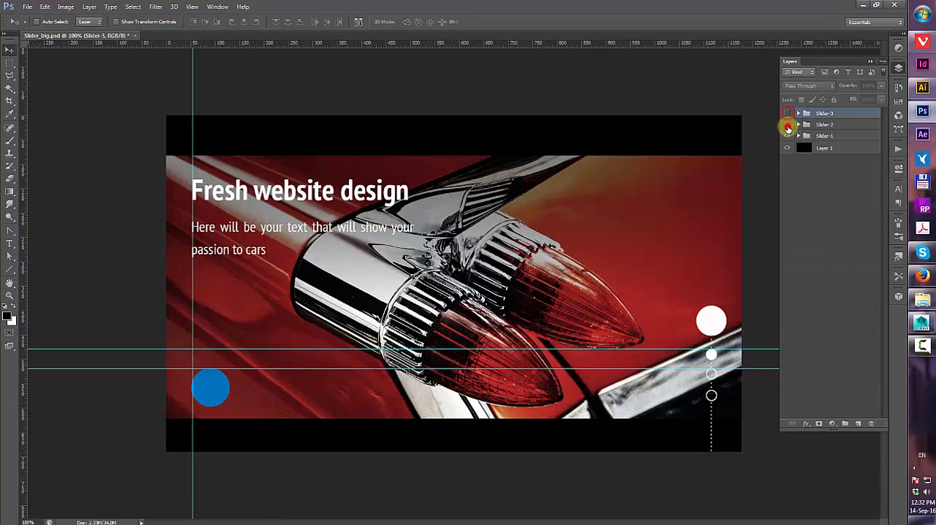
{"action": "left_click", "coordinate": [28, 7]}
{"action": "left_click", "coordinate": [39, 124]}
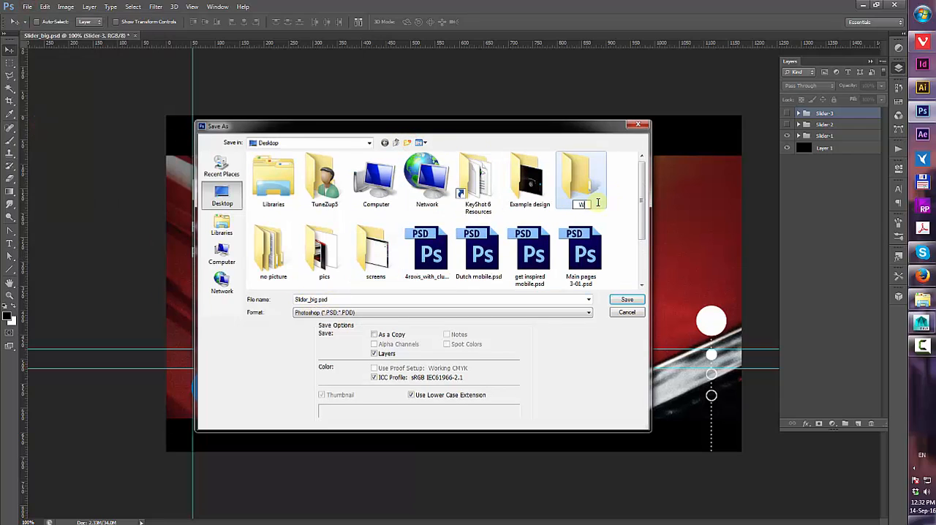
{"action": "key", "text": "Return"}
{"action": "double_click", "coordinate": [377, 256]}
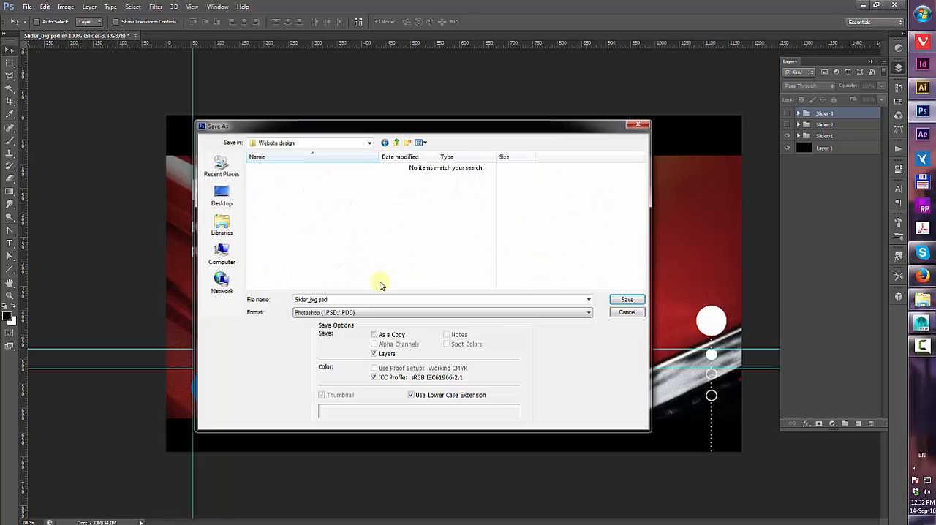
{"action": "left_click", "coordinate": [438, 312]}
{"action": "left_click", "coordinate": [305, 380]}
{"action": "left_click", "coordinate": [312, 299]}
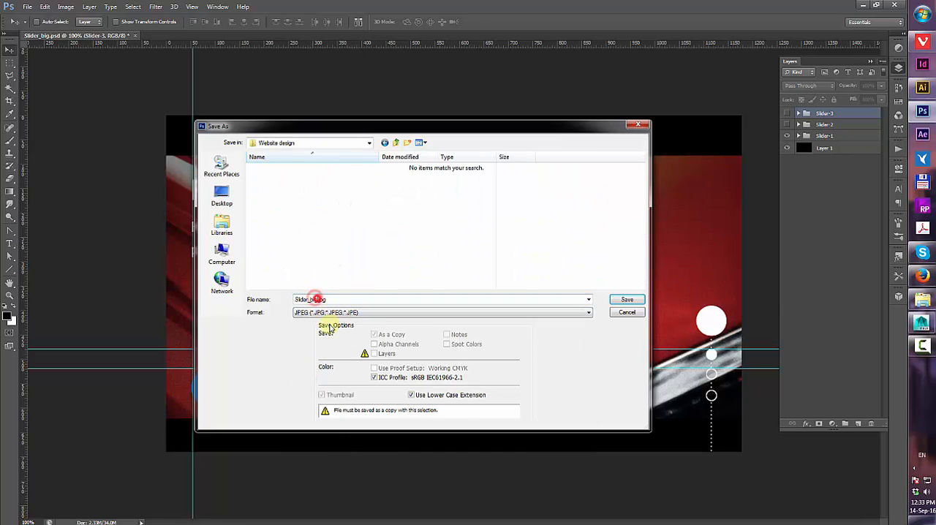
{"action": "key", "text": "Return"}
{"action": "left_click", "coordinate": [524, 141]}
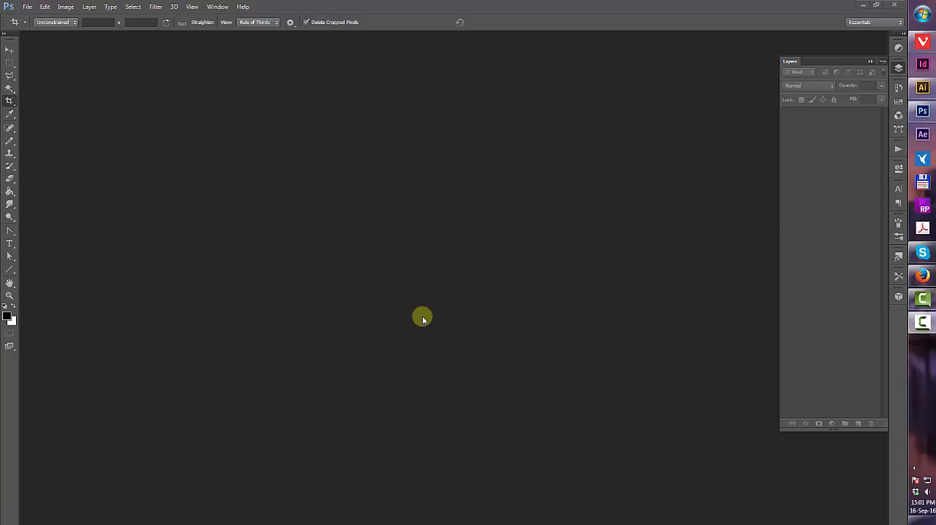
Create a new transparent document 1170 x 330 pixels at 72 pixels/inch
{"action": "left_click", "coordinate": [26, 6]}
{"action": "left_click", "coordinate": [35, 18]}
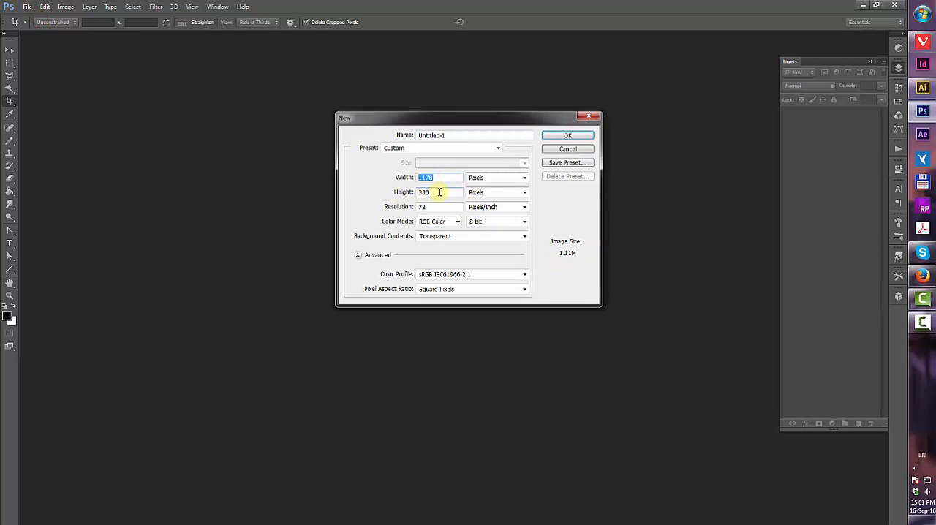
{"action": "left_click", "coordinate": [567, 137]}
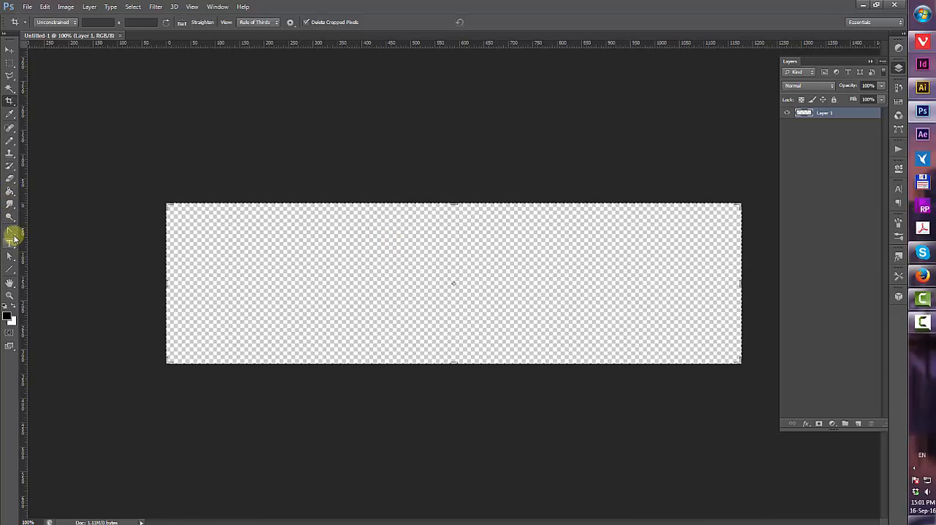
Fill the whole canvas with black using the Paint Bucket
{"action": "left_click", "coordinate": [10, 189]}
{"action": "left_click", "coordinate": [232, 253]}
{"action": "left_click", "coordinate": [532, 217]}
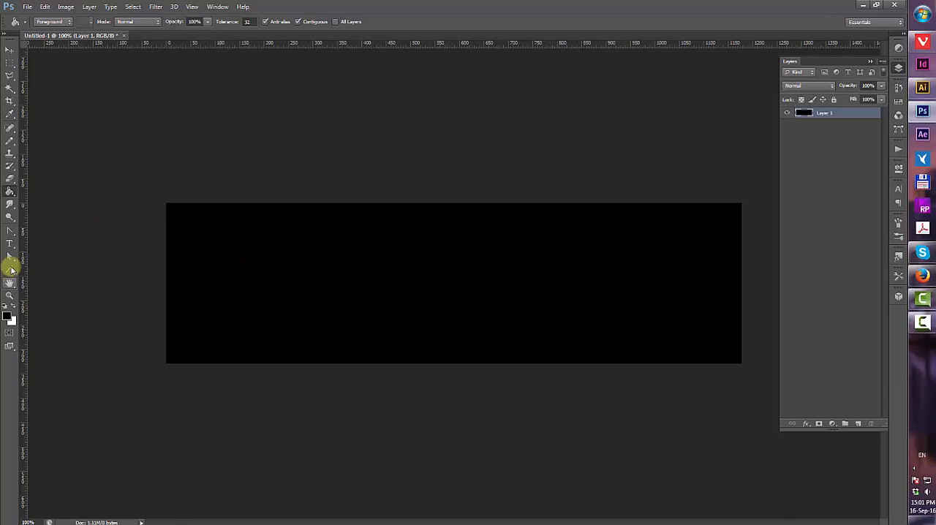
Draw a rectangle about 186 x 112 px near the top-left with white fill and no stroke
{"action": "left_click_drag", "start_coordinate": [11, 271], "coordinate": [52, 266]}
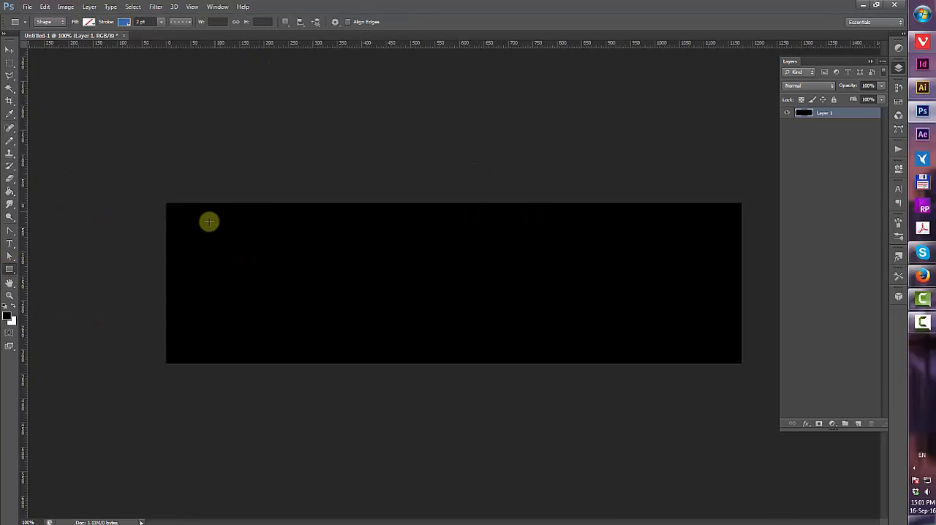
{"action": "left_click_drag", "start_coordinate": [187, 221], "coordinate": [277, 276]}
{"action": "left_click", "coordinate": [86, 24]}
{"action": "left_click", "coordinate": [39, 70]}
{"action": "left_click", "coordinate": [123, 22]}
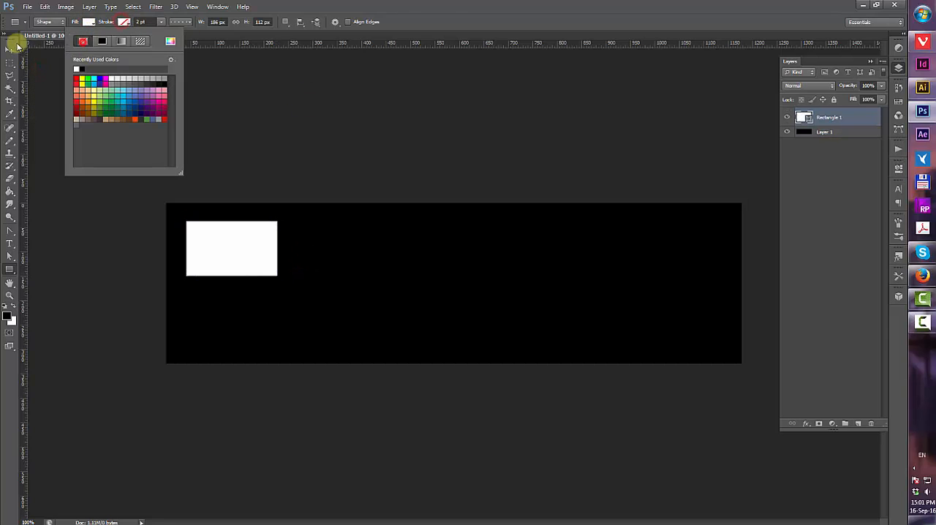
Duplicate the white rectangle four times and place the copies in a row across the canvas
{"action": "left_click", "coordinate": [9, 48]}
{"action": "left_click_drag", "start_coordinate": [264, 246], "coordinate": [261, 252]}
{"action": "left_click_drag", "start_coordinate": [856, 115], "coordinate": [856, 426]}
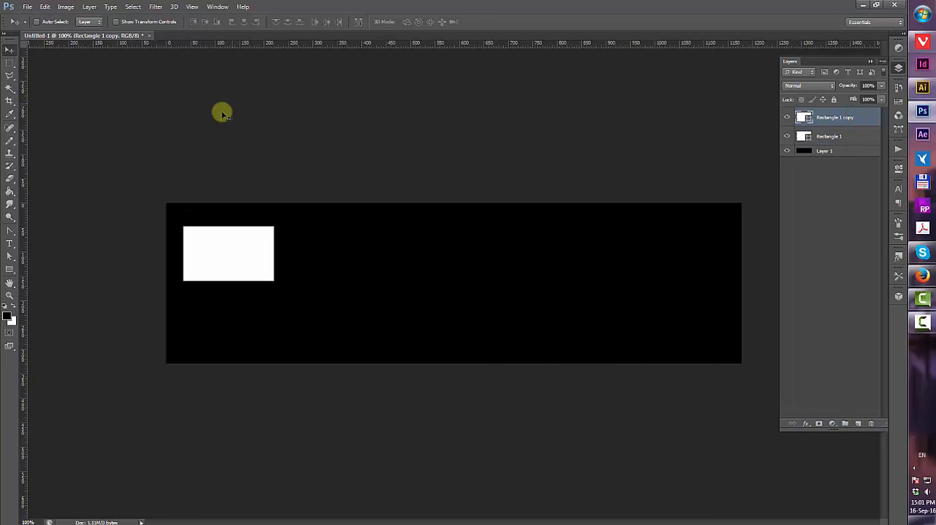
{"action": "left_click_drag", "start_coordinate": [253, 259], "coordinate": [358, 264]}
{"action": "left_click_drag", "start_coordinate": [833, 117], "coordinate": [857, 424]}
{"action": "left_click_drag", "start_coordinate": [341, 255], "coordinate": [456, 255]}
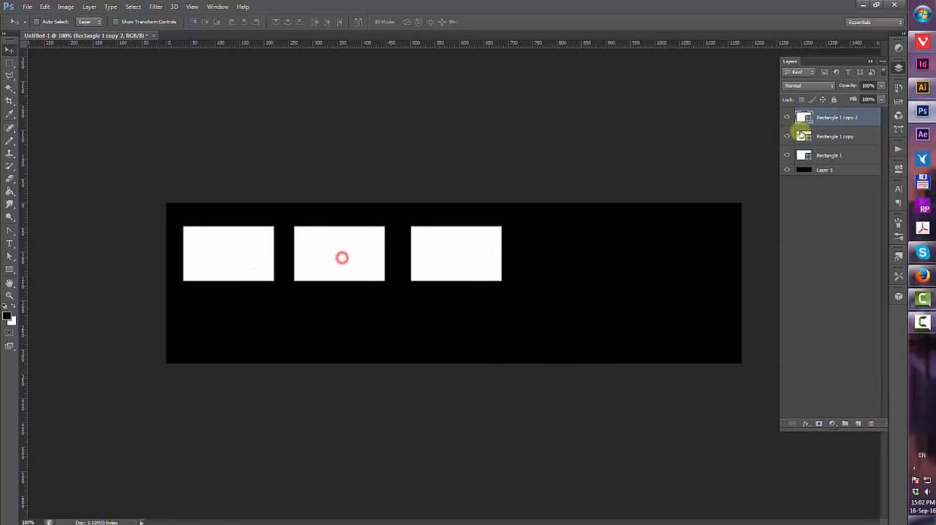
{"action": "left_click_drag", "start_coordinate": [828, 115], "coordinate": [858, 423]}
{"action": "left_click_drag", "start_coordinate": [475, 256], "coordinate": [583, 258]}
{"action": "left_click_drag", "start_coordinate": [834, 117], "coordinate": [858, 423]}
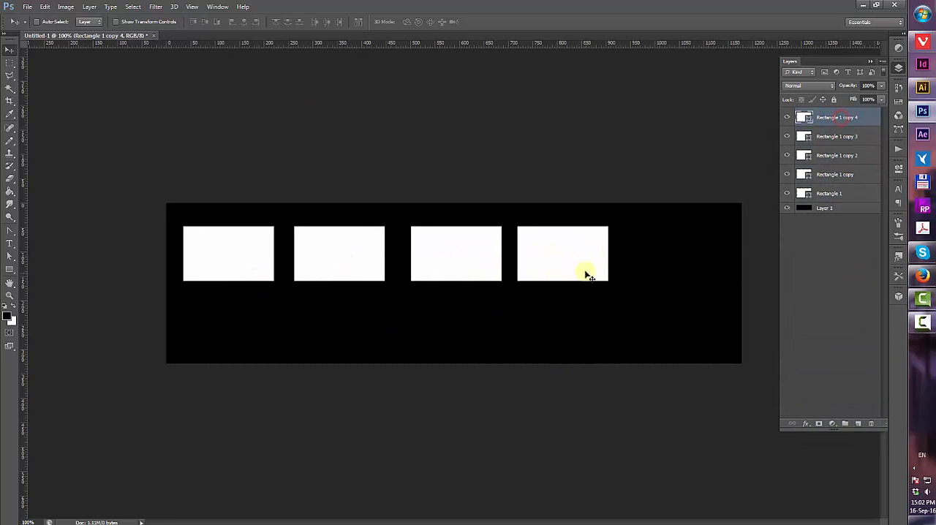
{"action": "left_click_drag", "start_coordinate": [583, 258], "coordinate": [697, 258]}
Select all five rectangle layers and distribute them evenly horizontally
{"action": "left_click", "coordinate": [846, 192], "text": "shift"}
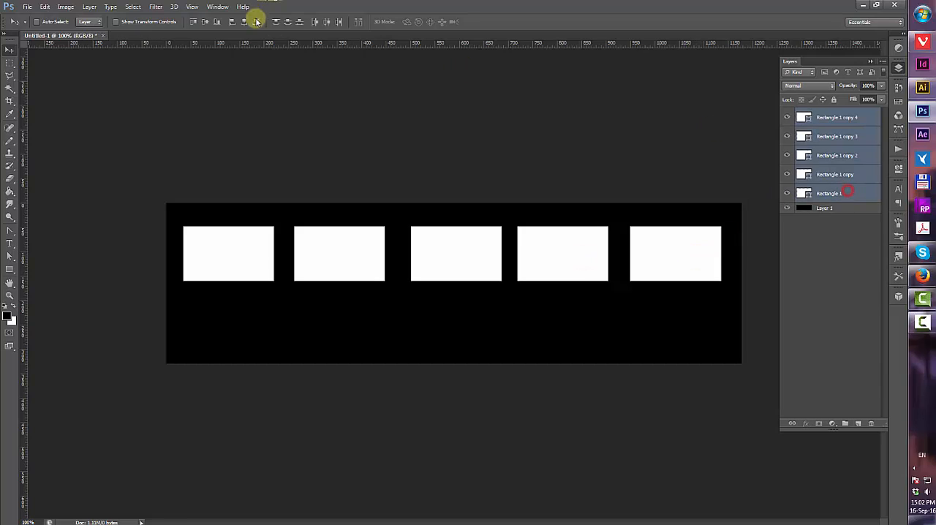
{"action": "left_click", "coordinate": [326, 21]}
{"action": "left_click", "coordinate": [835, 217]}
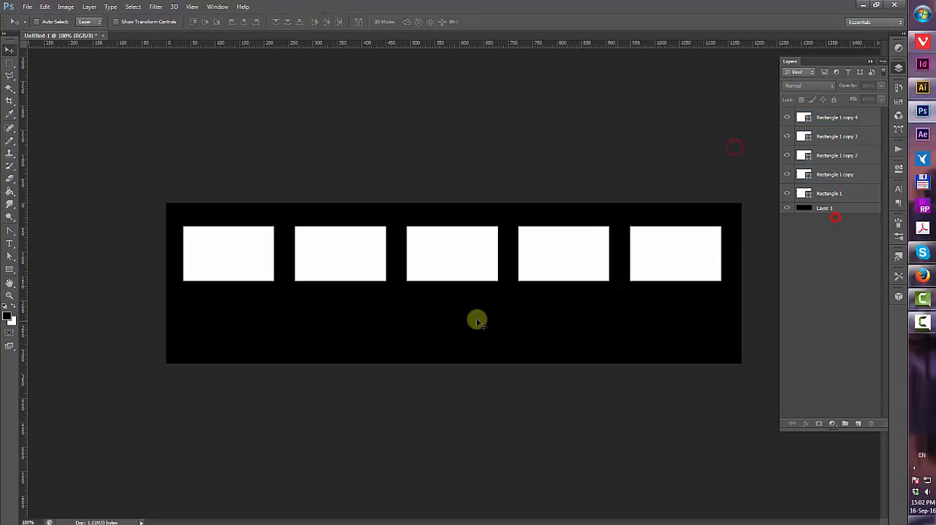
Draw a centered paragraph text box under the first rectangle and enter "Car 1" in Open Sans Bold 30 px
{"action": "key", "text": "t"}
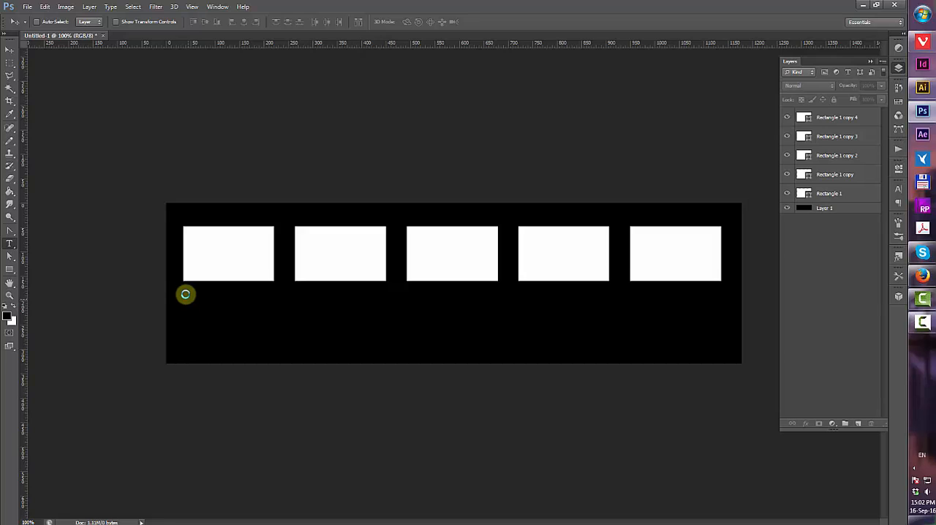
{"action": "left_click_drag", "start_coordinate": [183, 288], "coordinate": [275, 352]}
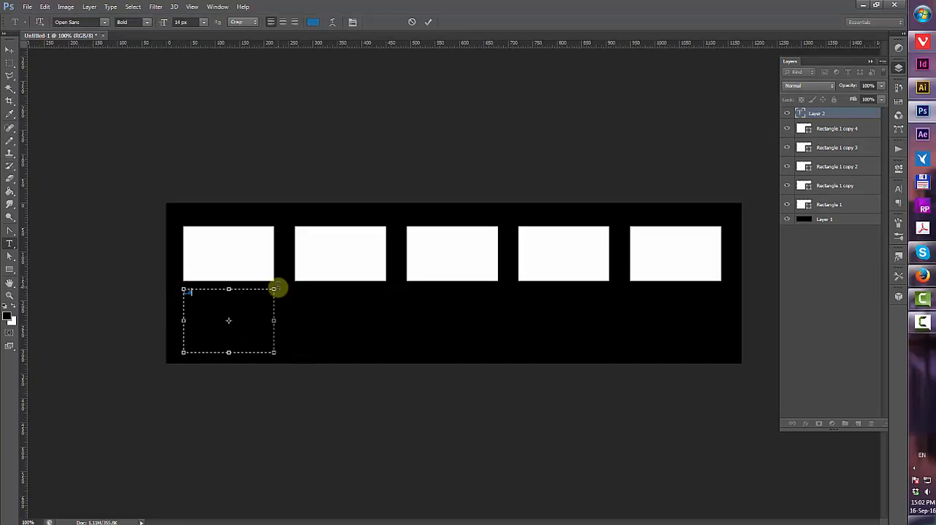
{"action": "left_click", "coordinate": [282, 22]}
{"action": "left_click", "coordinate": [84, 22]}
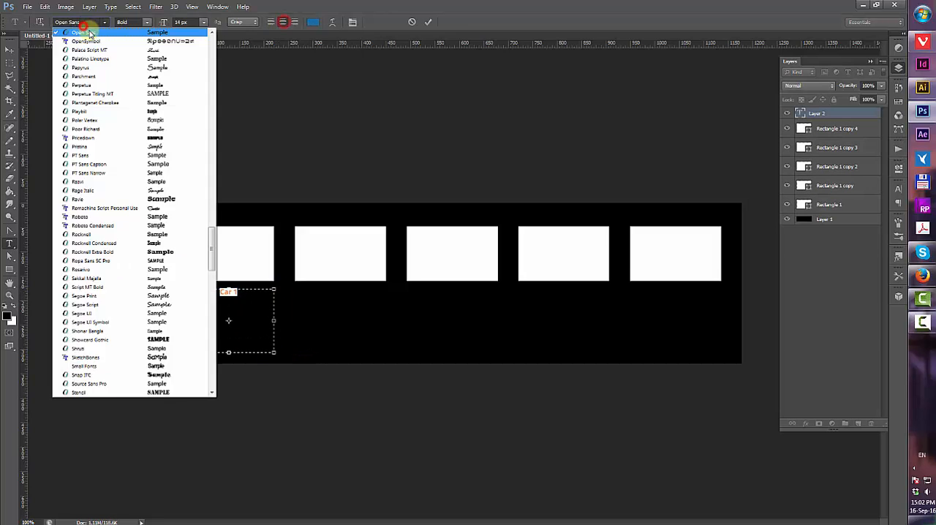
{"action": "left_click", "coordinate": [147, 22]}
{"action": "left_click", "coordinate": [138, 46]}
{"action": "left_click", "coordinate": [204, 22]}
{"action": "left_click", "coordinate": [204, 142]}
{"action": "left_click", "coordinate": [147, 22]}
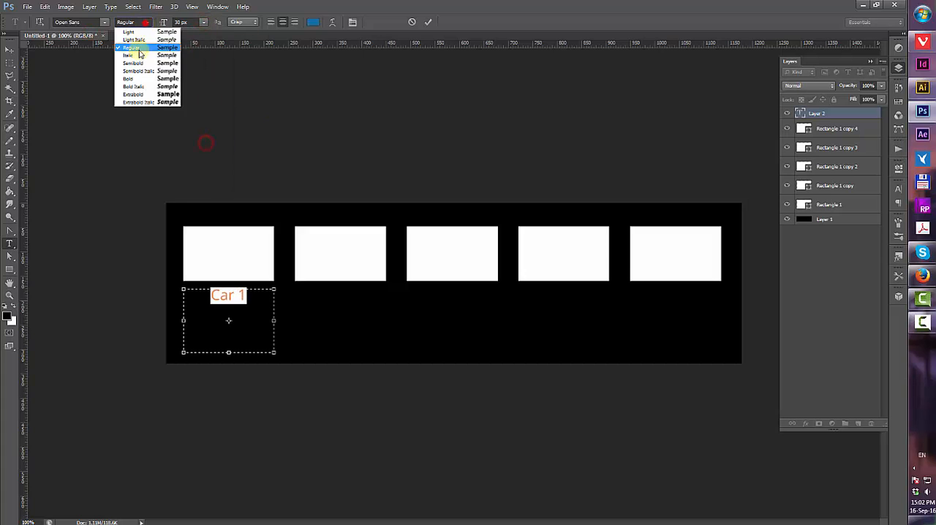
{"action": "left_click", "coordinate": [147, 77]}
{"action": "left_click", "coordinate": [427, 22]}
Color the "Car 1" text blue
{"action": "left_click_drag", "start_coordinate": [245, 295], "coordinate": [177, 271]}
{"action": "left_click", "coordinate": [315, 22]}
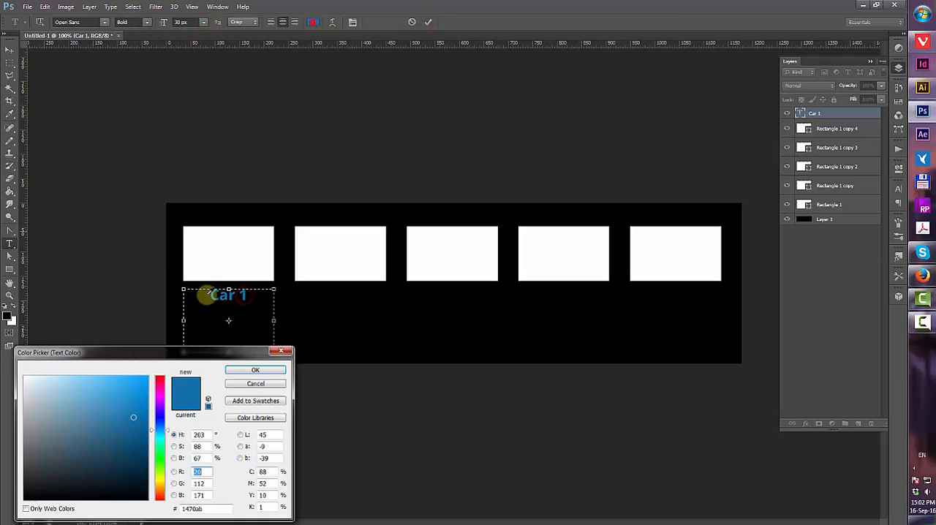
{"action": "left_click_drag", "start_coordinate": [114, 401], "coordinate": [141, 383]}
{"action": "left_click", "coordinate": [251, 368]}
Add the line "Here will be text about your car 1" below the heading and color it white
{"action": "left_click", "coordinate": [256, 297]}
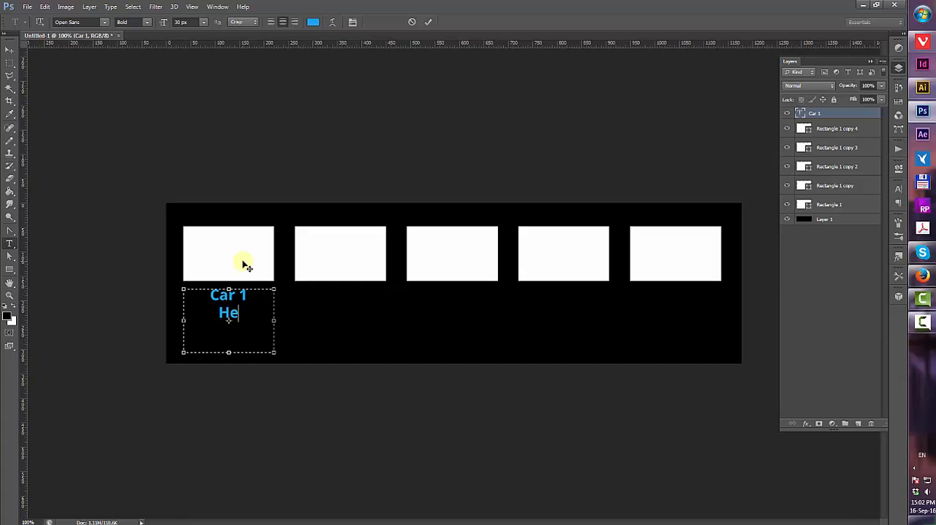
{"action": "type", "text": "Here will be text about your car 1"}
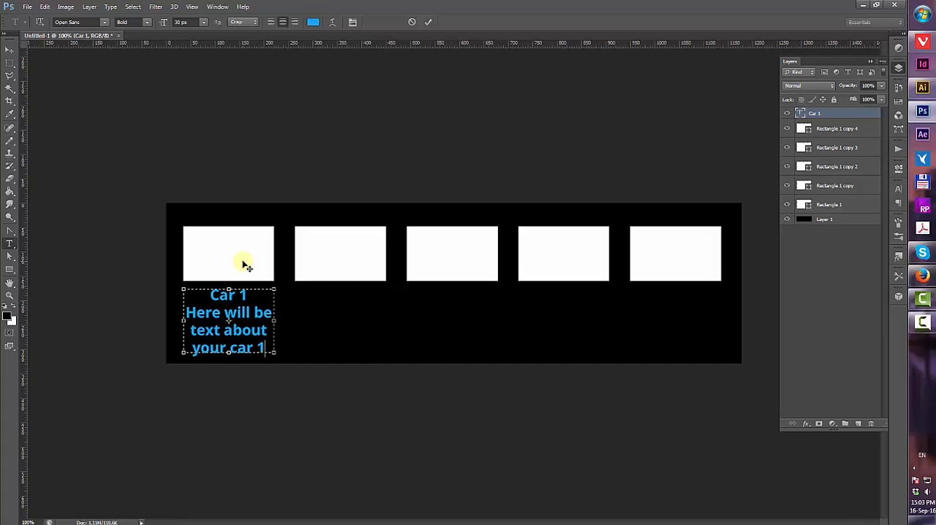
{"action": "left_click_drag", "start_coordinate": [272, 349], "coordinate": [165, 320]}
{"action": "left_click", "coordinate": [313, 22]}
{"action": "left_click", "coordinate": [75, 393]}
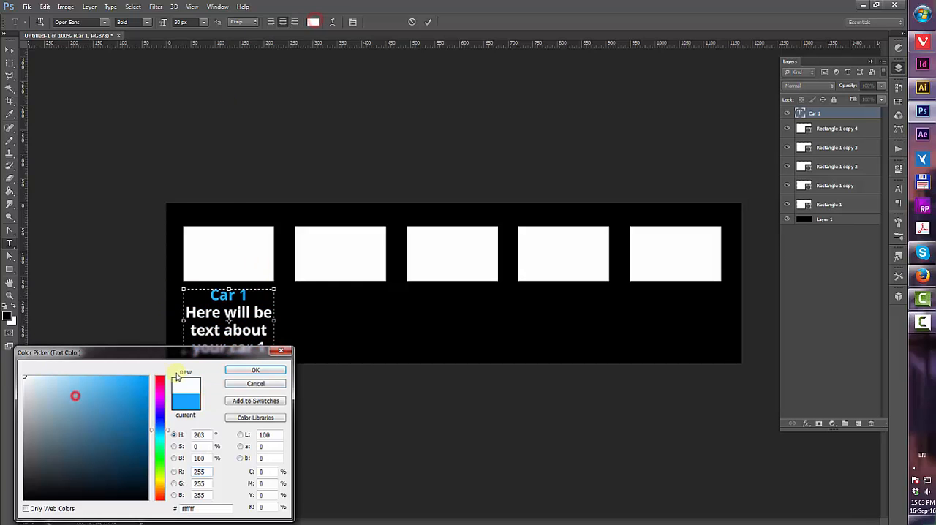
{"action": "left_click", "coordinate": [259, 371]}
Set the description text to 22 px with 26 px leading and shorten the text box
{"action": "left_click", "coordinate": [197, 22]}
{"action": "scroll", "coordinate": [196, 22], "scroll_direction": "down", "scroll_amount": 8}
{"action": "left_click", "coordinate": [899, 189]}
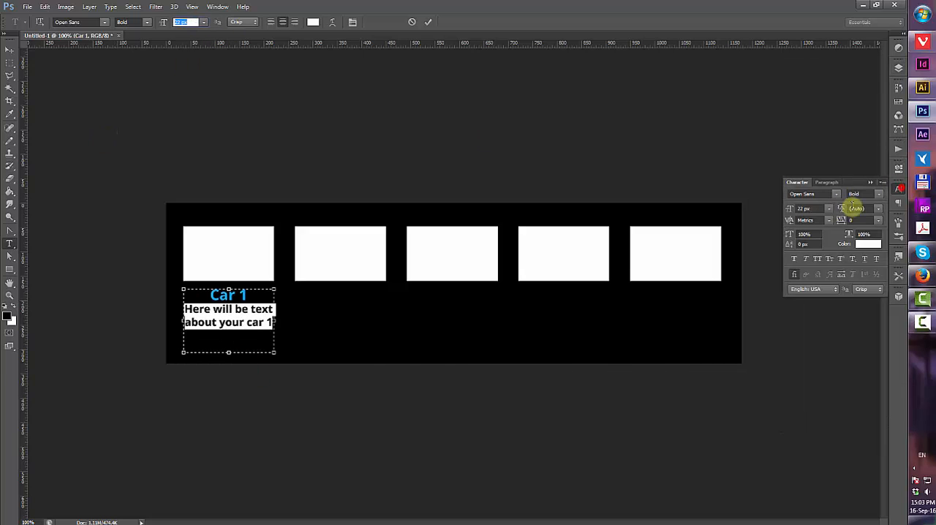
{"action": "scroll", "coordinate": [853, 207], "scroll_direction": "down", "scroll_amount": 1}
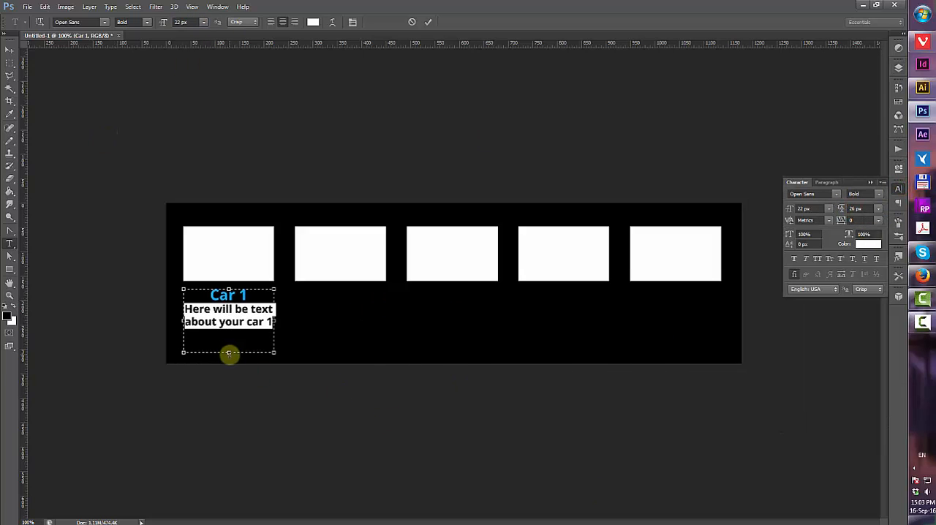
{"action": "left_click_drag", "start_coordinate": [229, 353], "coordinate": [229, 343]}
Set the space after the "Car 1" line to 15 px and commit the text
{"action": "left_click_drag", "start_coordinate": [250, 296], "coordinate": [209, 295]}
{"action": "left_click", "coordinate": [898, 204]}
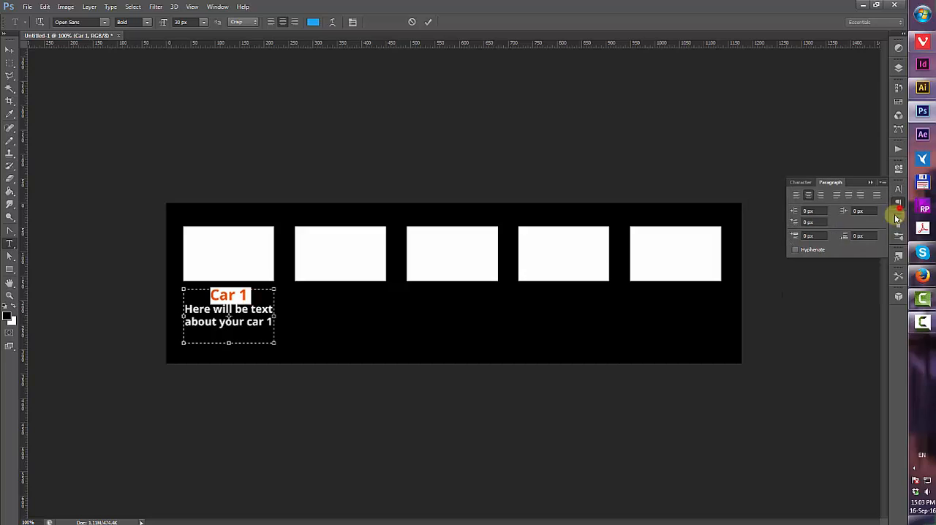
{"action": "type", "text": "5"}
{"action": "key", "text": "Return"}
{"action": "left_click_drag", "start_coordinate": [871, 236], "coordinate": [810, 245]}
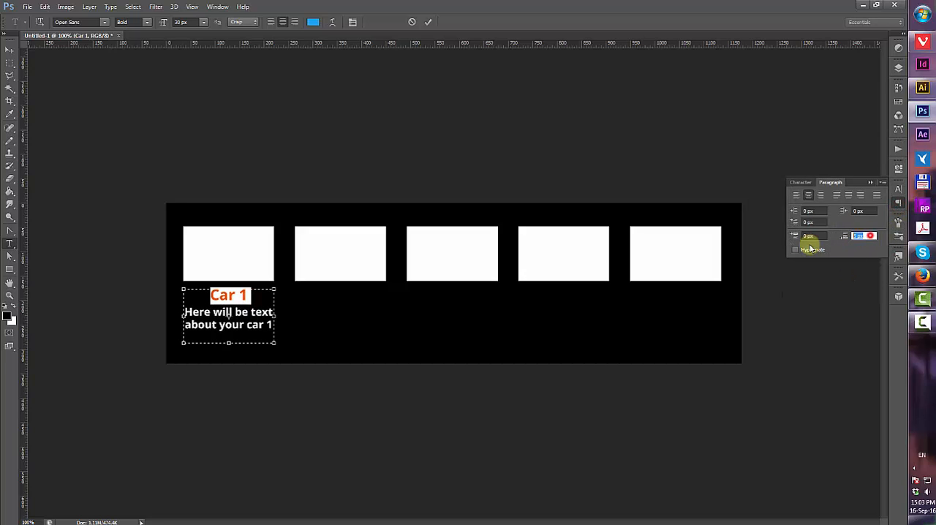
{"action": "type", "text": "15"}
{"action": "key", "text": "Return"}
{"action": "left_click", "coordinate": [243, 294]}
{"action": "left_click", "coordinate": [428, 22]}
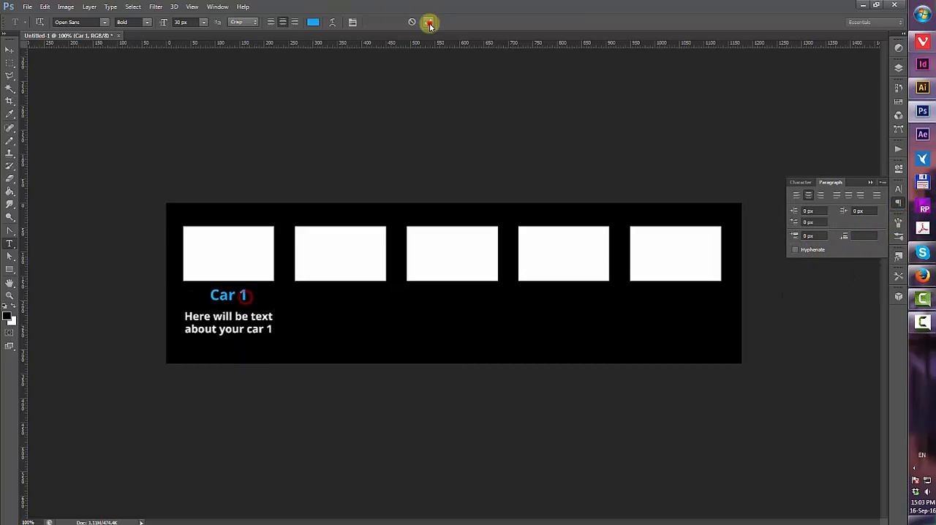
Change the description text's font style to Regular
{"action": "key", "text": "v"}
{"action": "key", "text": "t"}
{"action": "left_click", "coordinate": [234, 317]}
{"action": "left_click_drag", "start_coordinate": [275, 329], "coordinate": [141, 320]}
{"action": "left_click", "coordinate": [877, 195]}
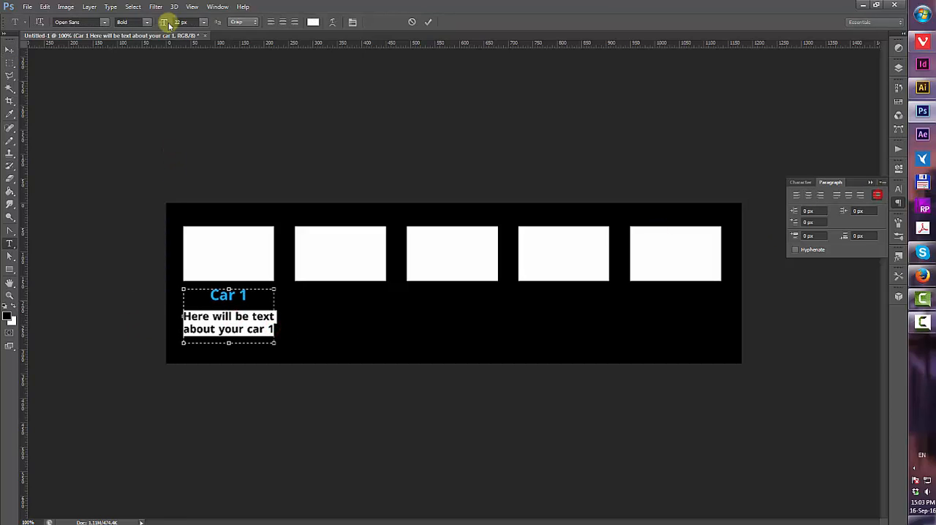
{"action": "left_click", "coordinate": [148, 22]}
{"action": "left_click", "coordinate": [138, 48]}
{"action": "left_click", "coordinate": [9, 50]}
{"action": "left_click", "coordinate": [269, 122]}
{"action": "key", "text": "r"}
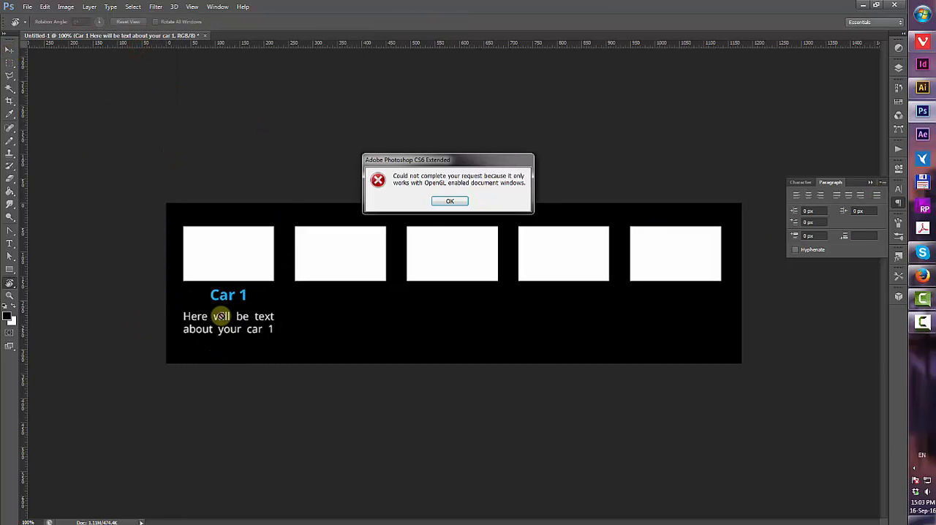
{"action": "left_click", "coordinate": [455, 203]}
Center-align the description text and commit the edit
{"action": "key", "text": "t"}
{"action": "left_click", "coordinate": [228, 317]}
{"action": "left_click_drag", "start_coordinate": [179, 320], "coordinate": [276, 342]}
{"action": "left_click", "coordinate": [283, 22]}
{"action": "left_click", "coordinate": [429, 22]}
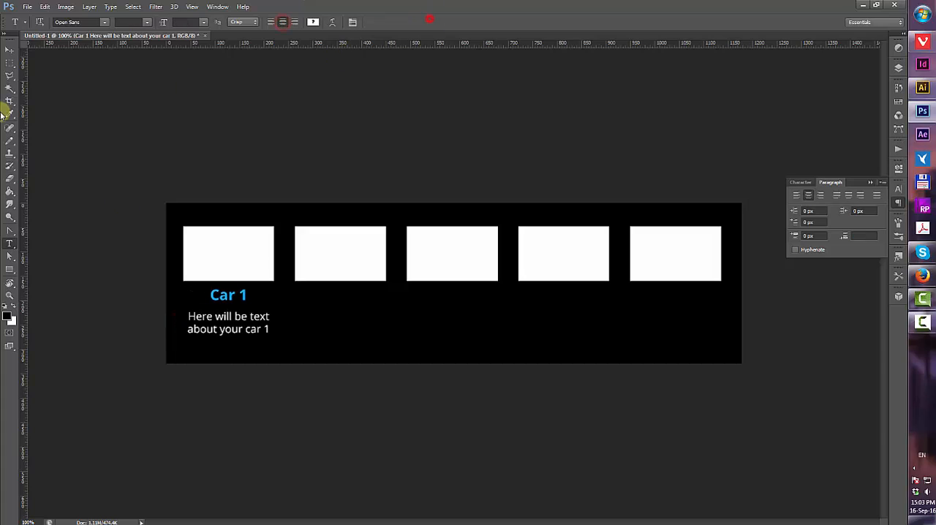
Move the Car 1 caption block down slightly and draw a vertical line beside the first thumbnail
{"action": "left_click", "coordinate": [8, 51]}
{"action": "left_click_drag", "start_coordinate": [221, 297], "coordinate": [221, 306]}
{"action": "left_click_drag", "start_coordinate": [9, 269], "coordinate": [57, 305]}
{"action": "left_click_drag", "start_coordinate": [283, 212], "coordinate": [288, 349]}
Set the line's stroke to a gradient with a cyan colour stop
{"action": "left_click", "coordinate": [125, 22]}
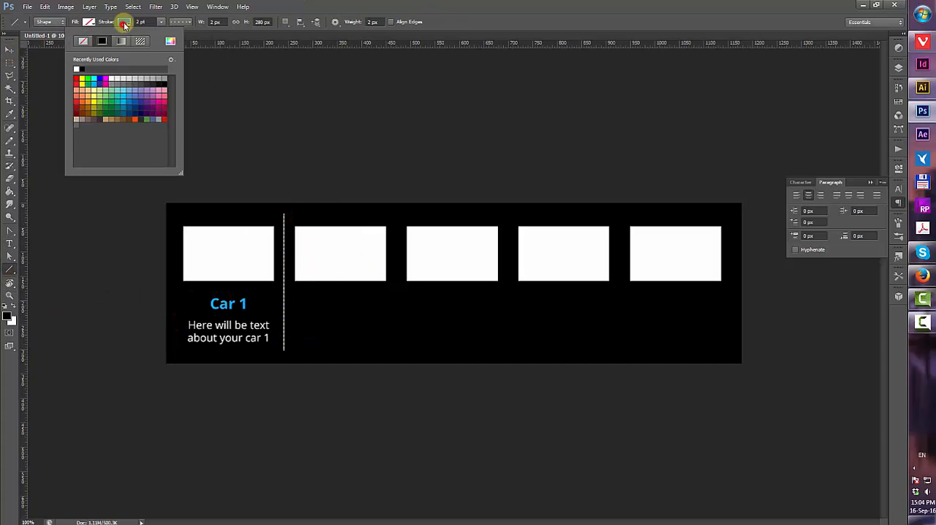
{"action": "left_click", "coordinate": [120, 41]}
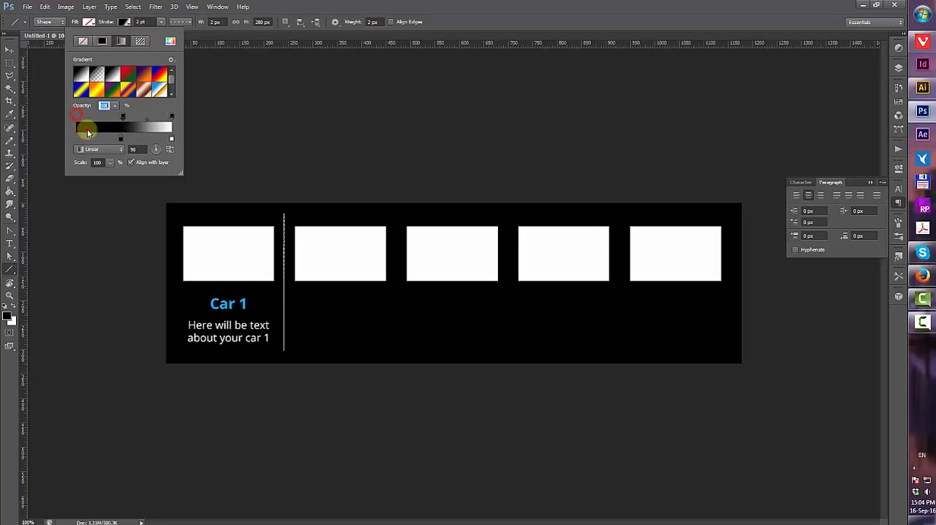
{"action": "left_click", "coordinate": [86, 128]}
{"action": "left_click", "coordinate": [547, 128]}
{"action": "left_click_drag", "start_coordinate": [87, 139], "coordinate": [76, 138]}
{"action": "left_click_drag", "start_coordinate": [88, 118], "coordinate": [75, 118]}
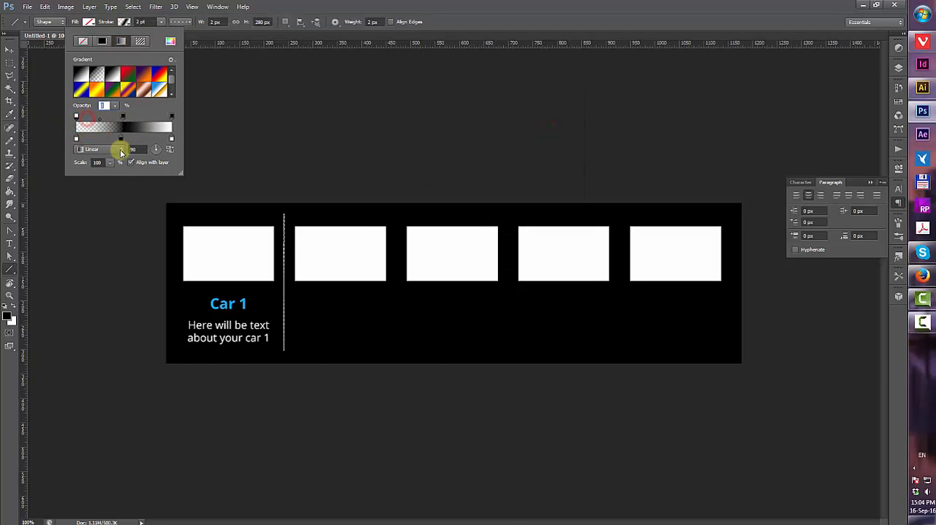
{"action": "double_click", "coordinate": [122, 139]}
{"action": "left_click", "coordinate": [250, 382]}
{"action": "left_click", "coordinate": [124, 23]}
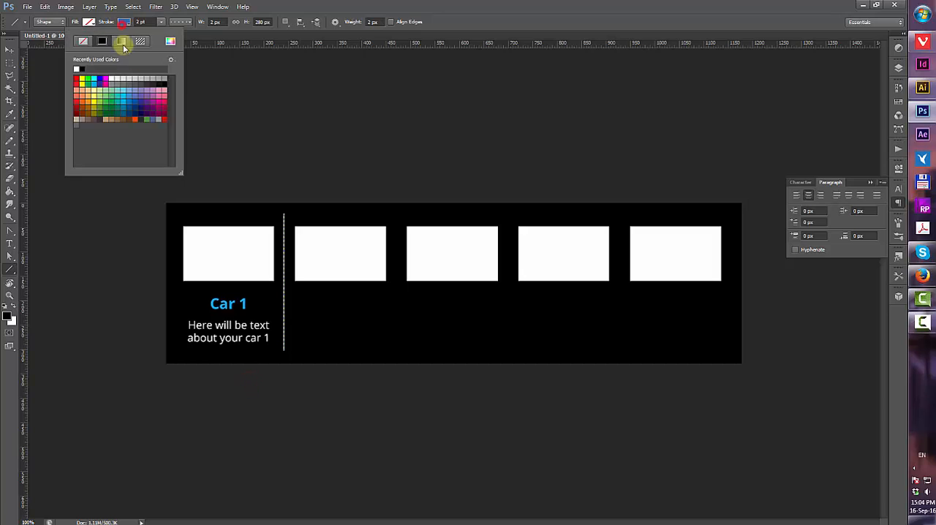
{"action": "left_click", "coordinate": [123, 42]}
{"action": "double_click", "coordinate": [79, 139]}
{"action": "left_click", "coordinate": [138, 403]}
{"action": "left_click", "coordinate": [257, 369]}
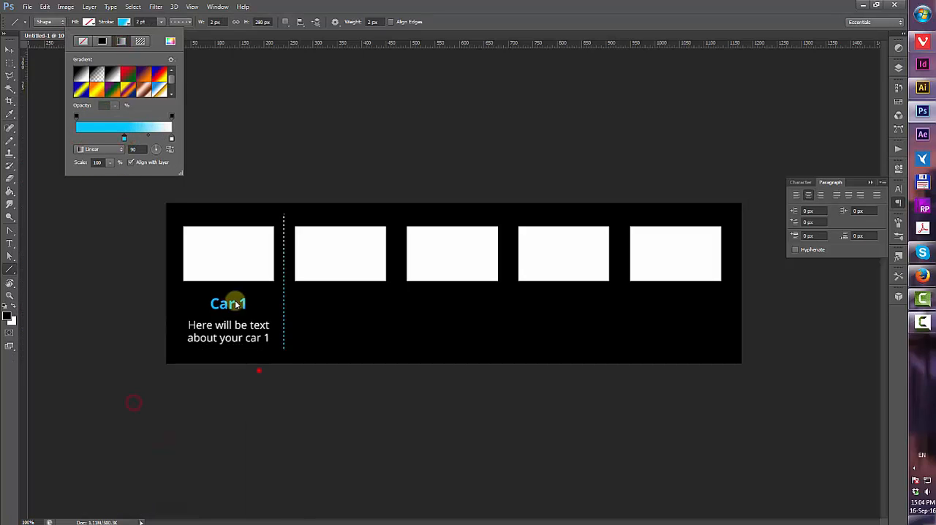
Set the stroke gradient's end opacity stops to 0% so the line fades at both ends
{"action": "left_click", "coordinate": [125, 118]}
{"action": "left_click", "coordinate": [116, 107]}
{"action": "left_click_drag", "start_coordinate": [111, 115], "coordinate": [51, 117]}
{"action": "left_click", "coordinate": [152, 112]}
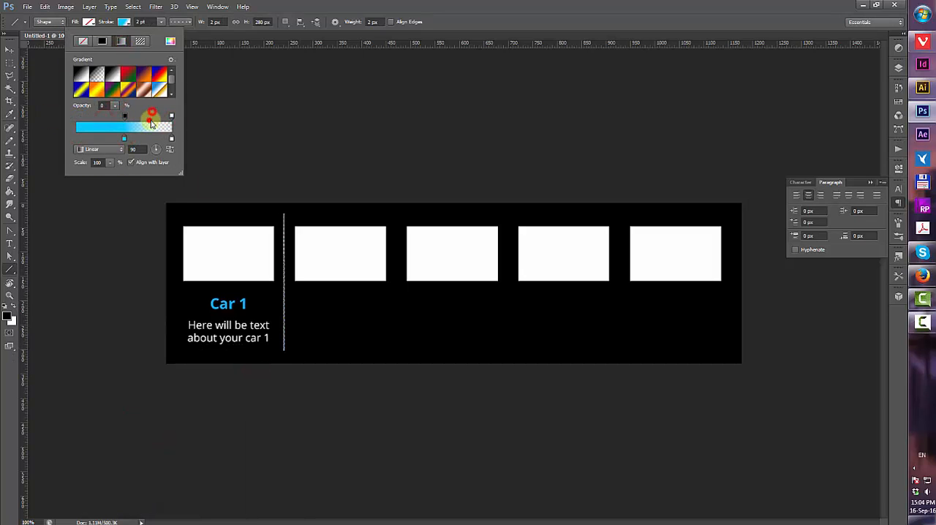
{"action": "left_click", "coordinate": [80, 128]}
{"action": "left_click", "coordinate": [544, 132]}
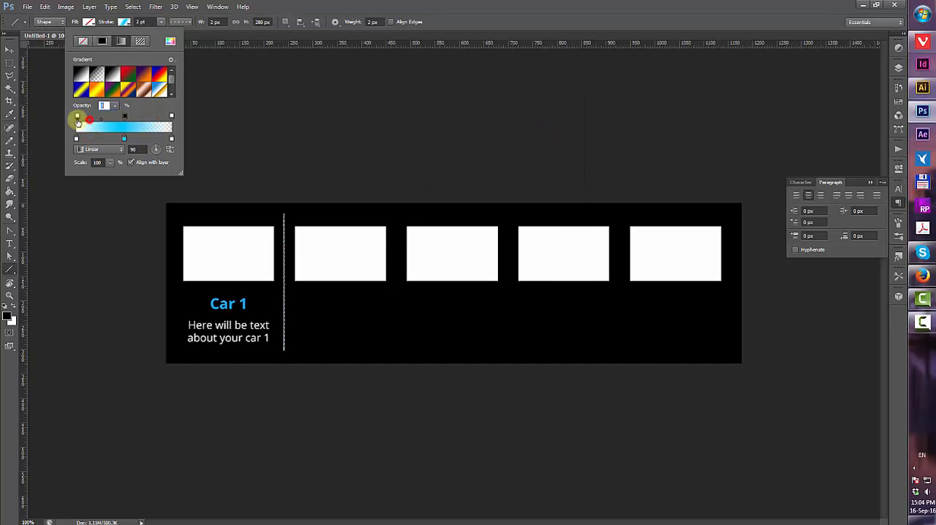
Change the line's stroke style from dashed to solid
{"action": "left_click", "coordinate": [9, 50]}
{"action": "left_click", "coordinate": [359, 176]}
{"action": "left_click", "coordinate": [285, 259]}
{"action": "left_click", "coordinate": [9, 270]}
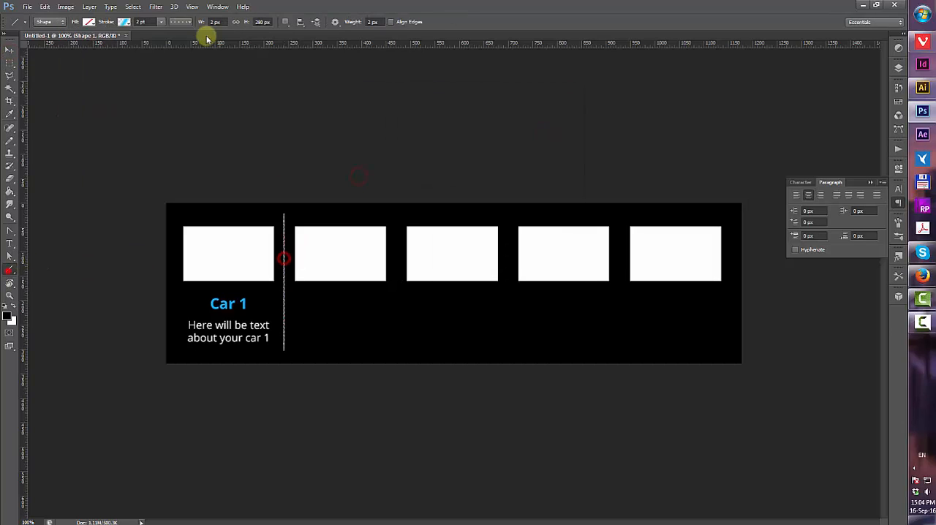
{"action": "left_click", "coordinate": [179, 23]}
{"action": "left_click", "coordinate": [178, 50]}
{"action": "left_click", "coordinate": [7, 54]}
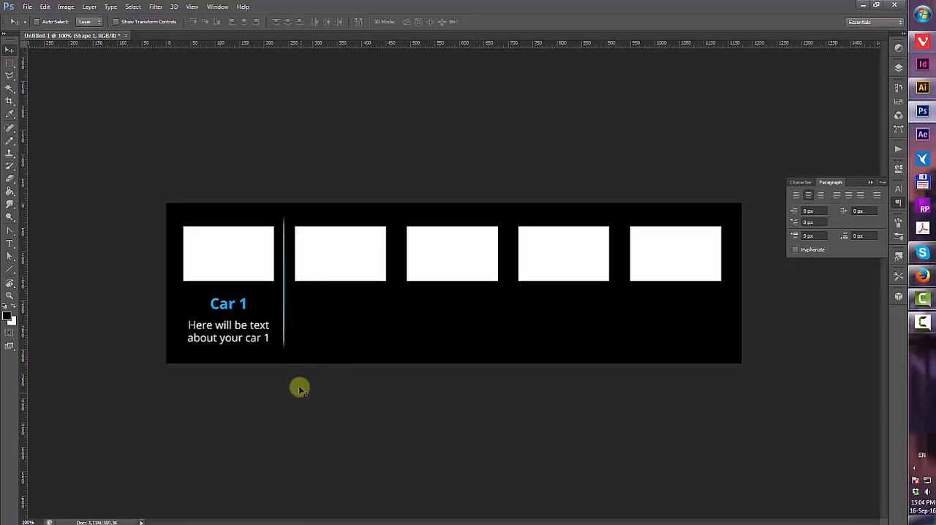
Lengthen the divider line slightly downward with Free Transform
{"action": "scroll", "coordinate": [299, 388], "scroll_direction": "up", "scroll_amount": 6}
{"action": "key", "text": "ctrl+t"}
{"action": "mouse_move", "coordinate": [194, 394]}
{"action": "left_mouse_down"}
{"action": "mouse_move", "coordinate": [195, 416]}
{"action": "mouse_move", "coordinate": [195, 406]}
{"action": "left_mouse_up"}
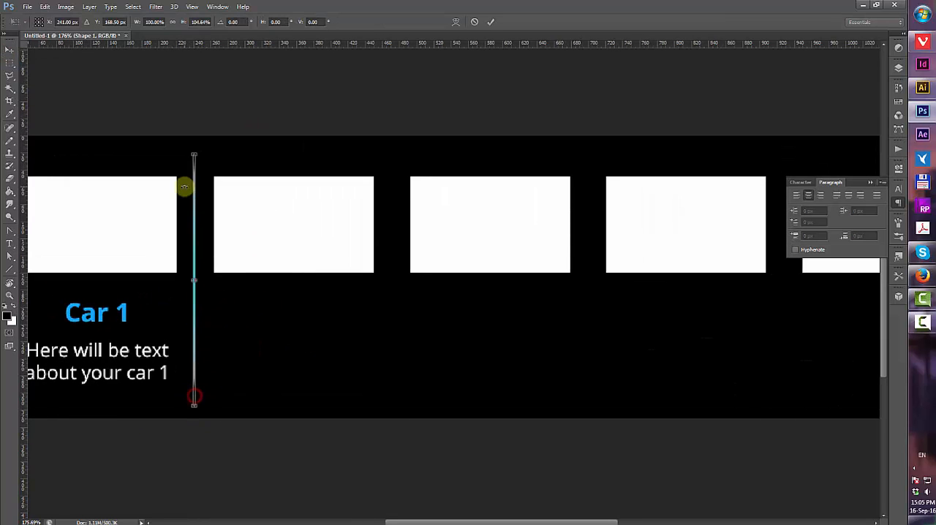
{"action": "left_click", "coordinate": [490, 21]}
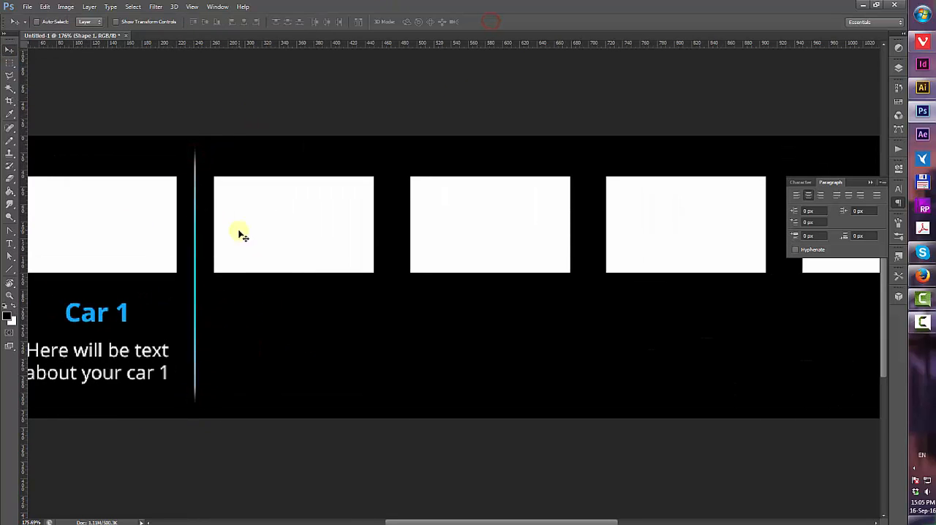
Duplicate the divider line and place copies between the following thumbnails
{"action": "scroll", "coordinate": [241, 234], "scroll_direction": "down", "scroll_amount": 4}
{"action": "left_click", "coordinate": [871, 183]}
{"action": "left_click", "coordinate": [899, 68]}
{"action": "left_click_drag", "start_coordinate": [829, 117], "coordinate": [858, 424]}
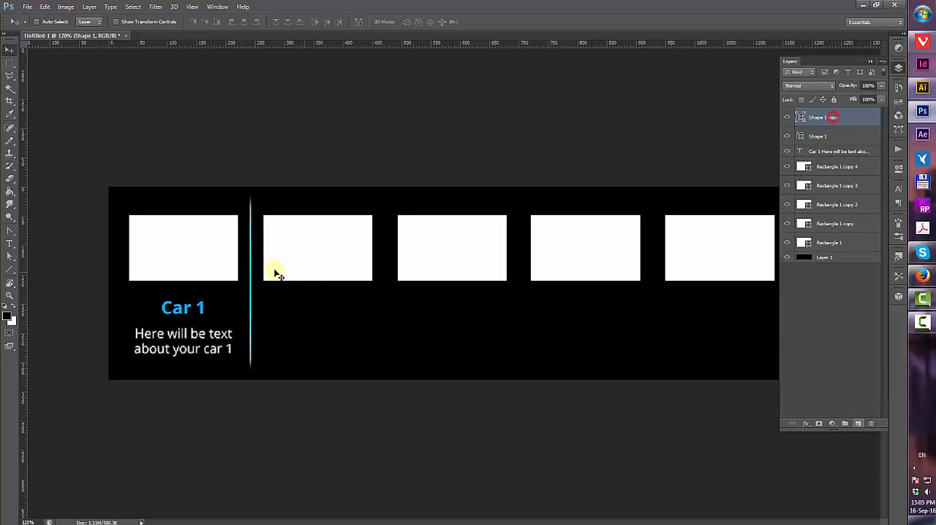
{"action": "left_click_drag", "start_coordinate": [251, 294], "coordinate": [521, 305]}
{"action": "left_click", "coordinate": [852, 117]}
{"action": "left_click_drag", "start_coordinate": [850, 118], "coordinate": [858, 424]}
{"action": "left_click_drag", "start_coordinate": [521, 320], "coordinate": [655, 327]}
{"action": "left_click", "coordinate": [817, 174], "text": "shift"}
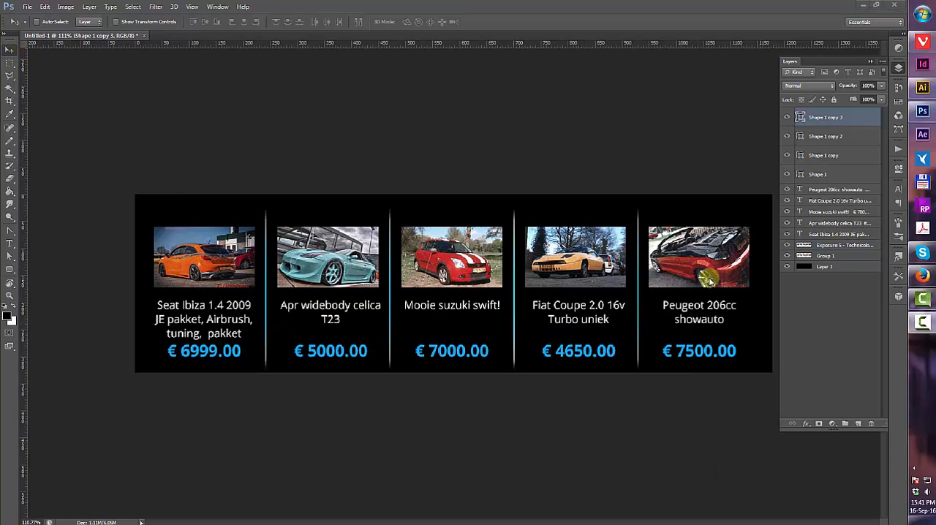
Draw a rounded rectangle about 315 × 86 px over the banner's top edge and fill it blue
{"action": "left_click", "coordinate": [871, 63]}
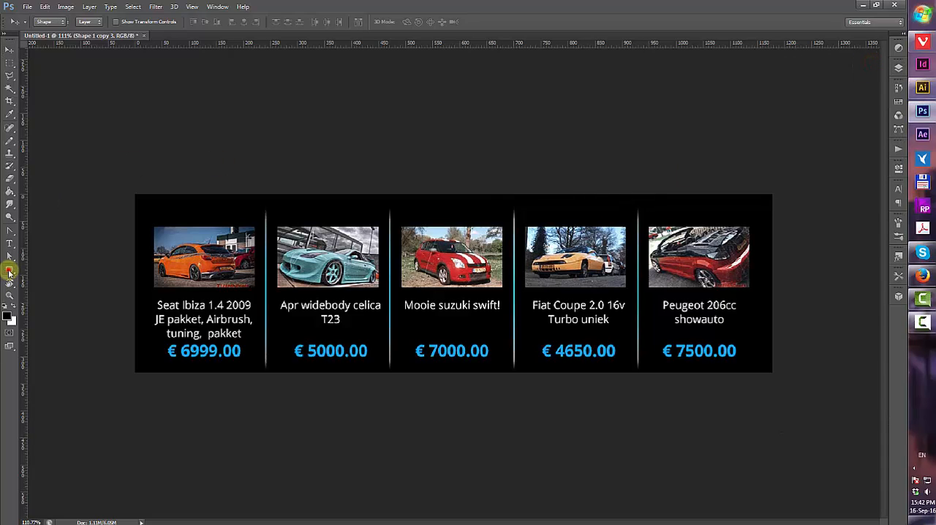
{"action": "left_click", "coordinate": [9, 270]}
{"action": "left_click_drag", "start_coordinate": [367, 168], "coordinate": [538, 214]}
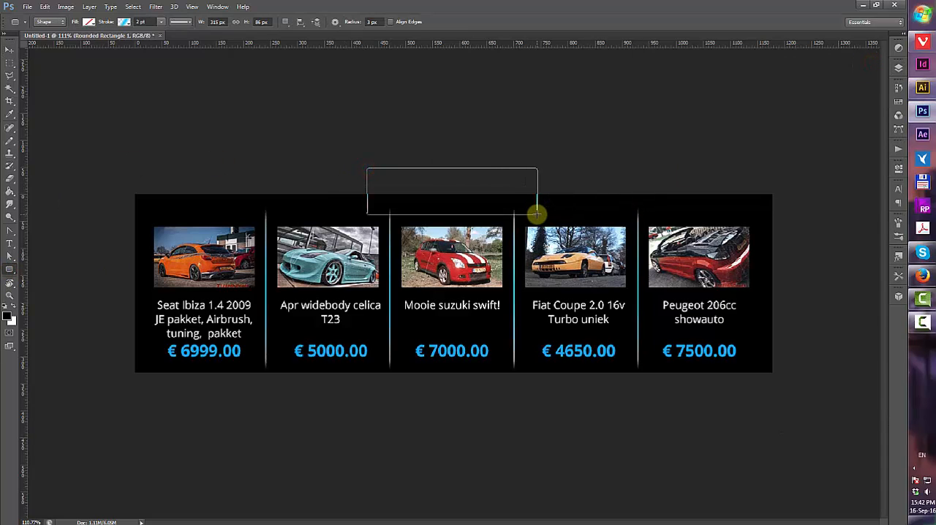
{"action": "left_click", "coordinate": [124, 22]}
{"action": "left_click", "coordinate": [88, 22]}
{"action": "left_click", "coordinate": [93, 96]}
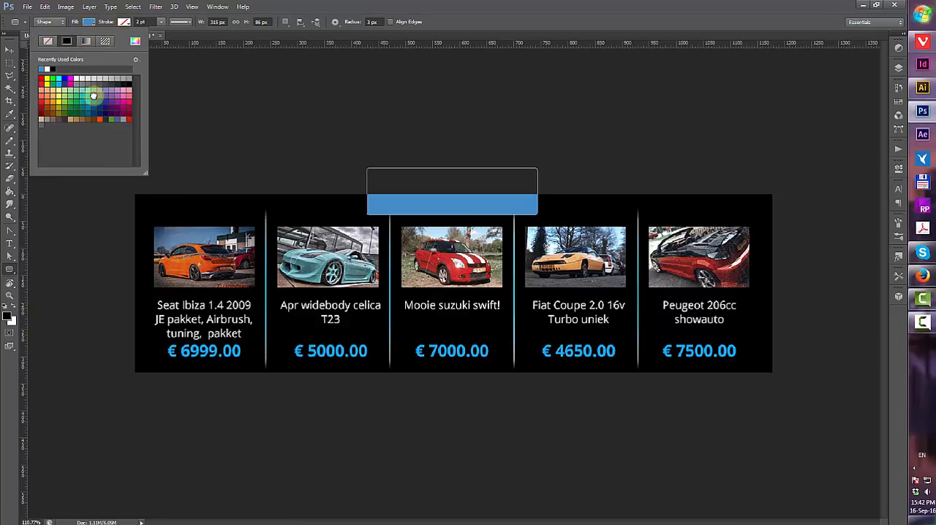
{"action": "left_click", "coordinate": [10, 50]}
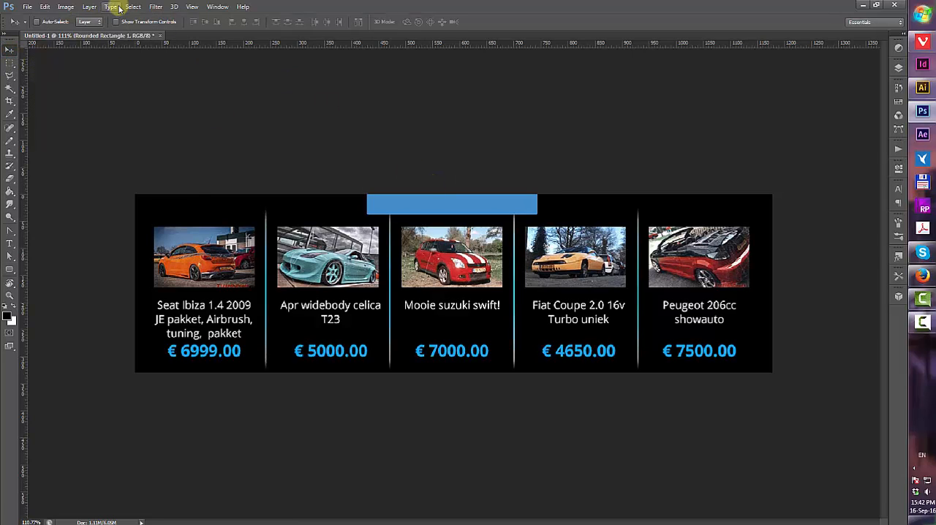
Apply a default Drop Shadow layer style to the rounded rectangle
{"action": "left_click", "coordinate": [89, 7]}
{"action": "left_click", "coordinate": [46, 157]}
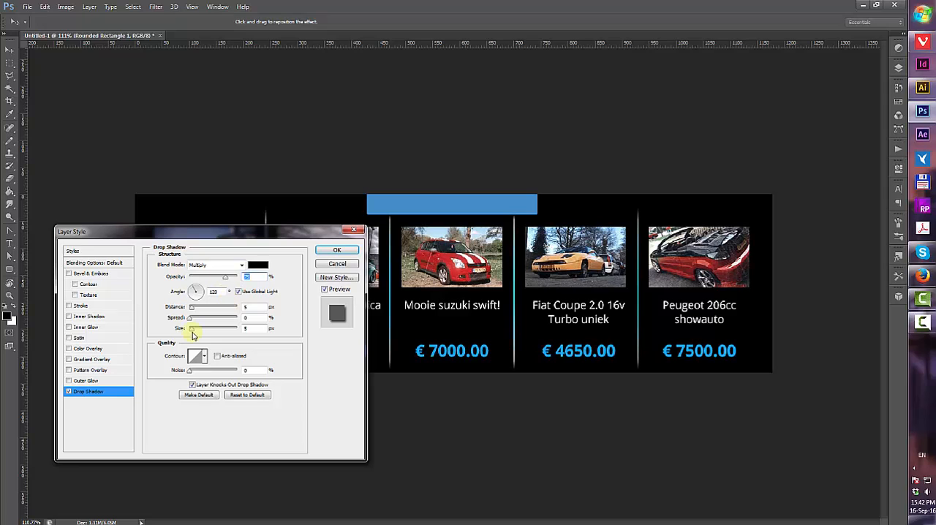
{"action": "key", "text": "Return"}
Fill the rounded rectangle with a two-stop gradient of dark blue shades
{"action": "left_click", "coordinate": [11, 269]}
{"action": "left_click", "coordinate": [88, 21]}
{"action": "left_click", "coordinate": [85, 41]}
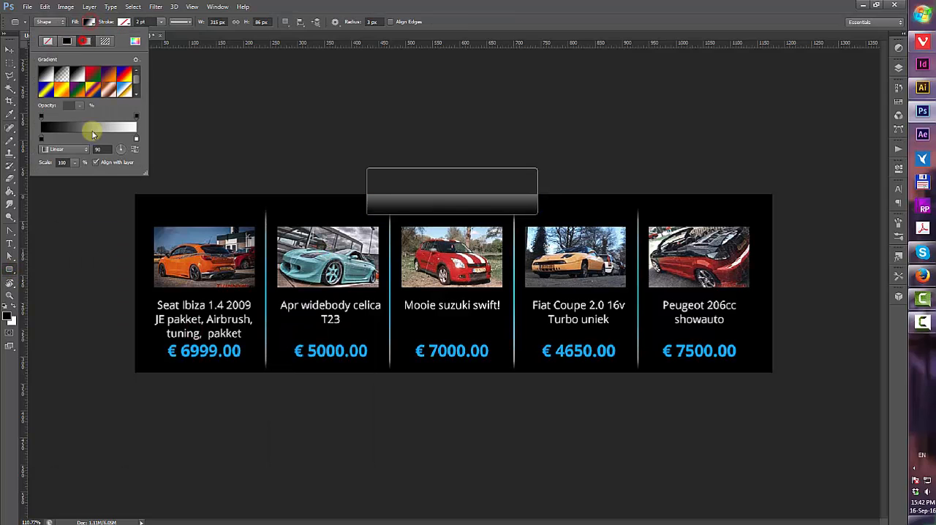
{"action": "double_click", "coordinate": [137, 138]}
{"action": "left_click", "coordinate": [159, 433]}
{"action": "left_click", "coordinate": [147, 396]}
{"action": "left_click_drag", "start_coordinate": [157, 433], "coordinate": [160, 431]}
{"action": "left_click", "coordinate": [144, 383]}
{"action": "left_click", "coordinate": [254, 370]}
{"action": "double_click", "coordinate": [41, 139]}
{"action": "mouse_move", "coordinate": [127, 420]}
{"action": "left_mouse_down"}
{"action": "mouse_move", "coordinate": [165, 446]}
{"action": "mouse_move", "coordinate": [150, 447]}
{"action": "left_mouse_up"}
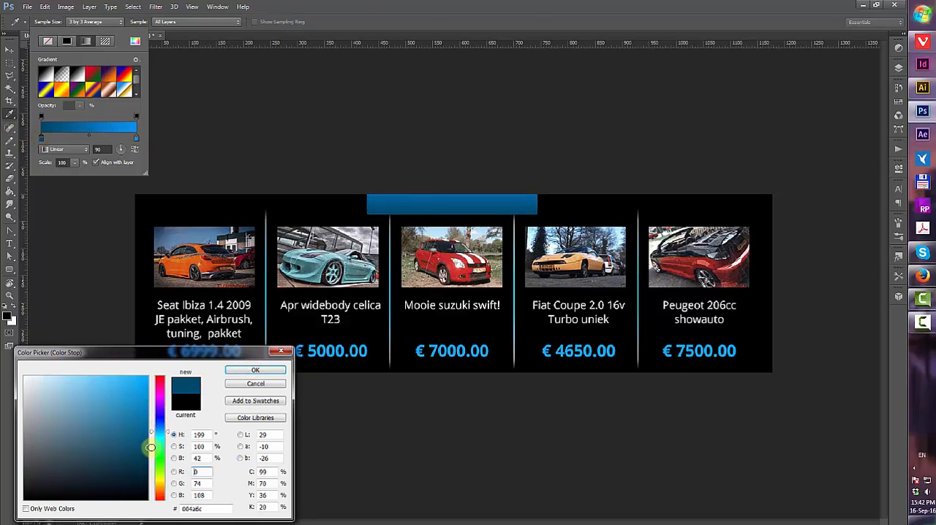
{"action": "left_click", "coordinate": [255, 371]}
{"action": "left_click", "coordinate": [9, 49]}
Switch to the browser and search Google for "carbon texture"
{"action": "left_click", "coordinate": [923, 41]}
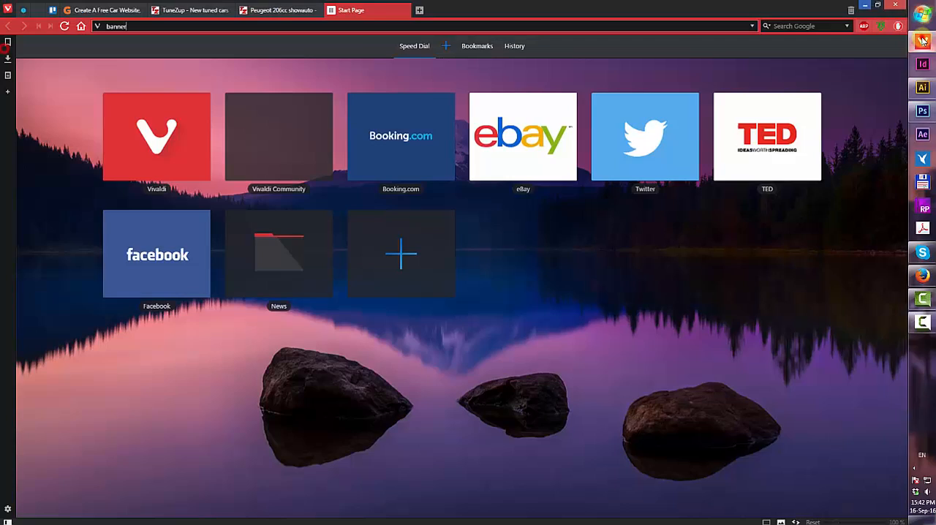
{"action": "left_click", "coordinate": [357, 29]}
{"action": "type", "text": "carbon texture"}
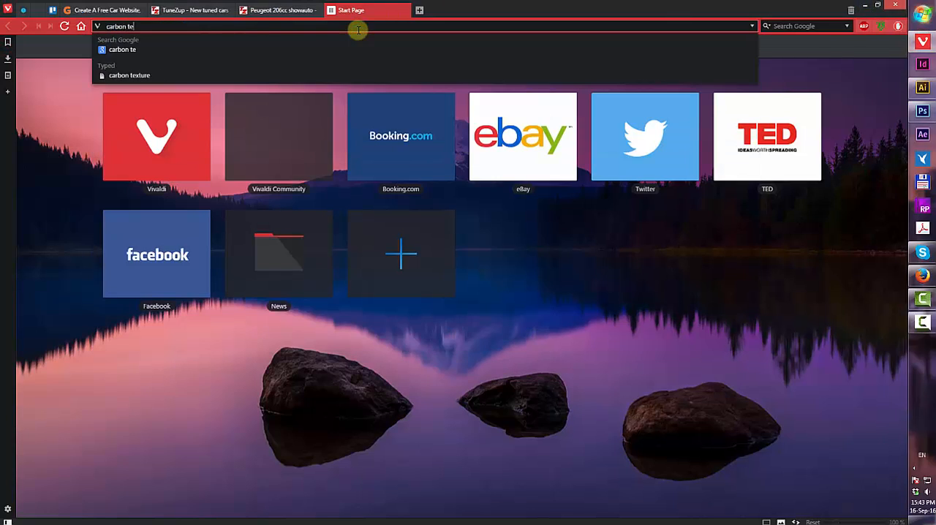
{"action": "key", "text": "Return"}
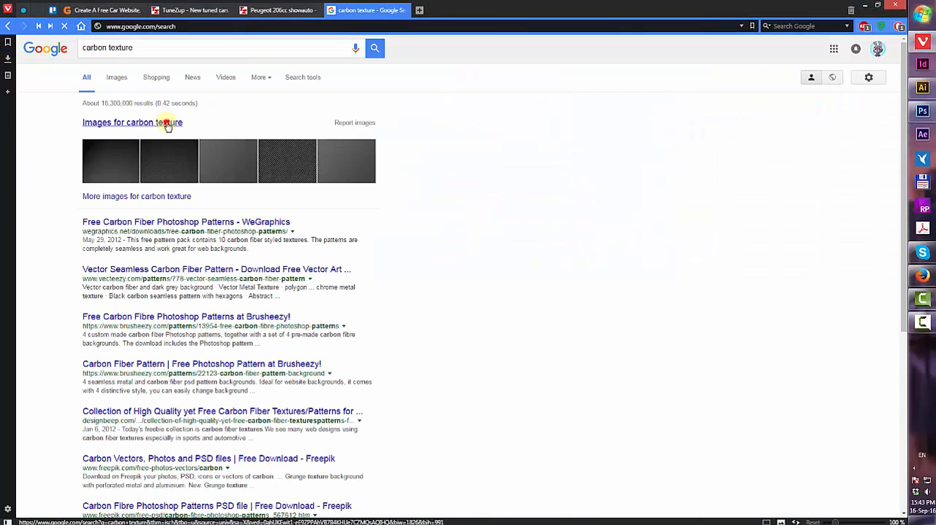
Browse the image results and copy a hexagonal carbon fiber texture image
{"action": "left_click", "coordinate": [164, 121]}
{"action": "scroll", "coordinate": [558, 278], "scroll_direction": "down", "scroll_amount": 2}
{"action": "scroll", "coordinate": [558, 278], "scroll_direction": "down", "scroll_amount": 10}
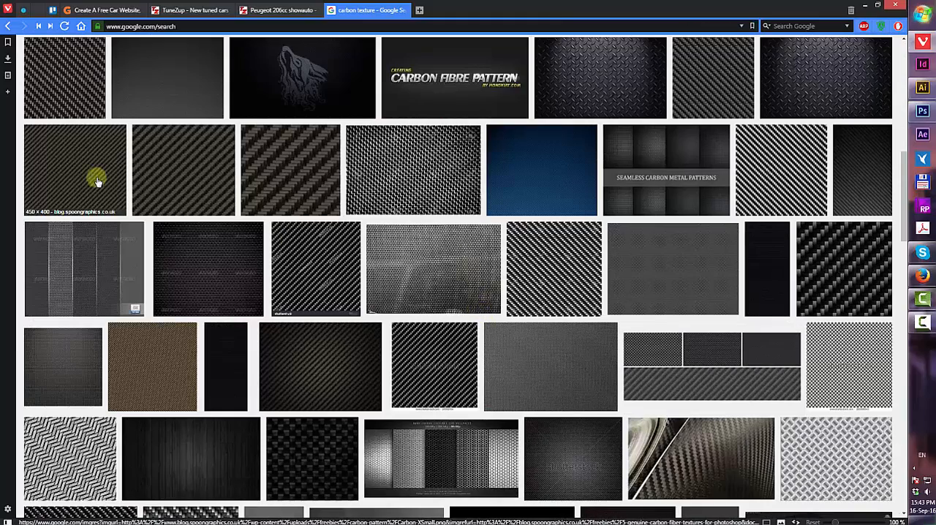
{"action": "left_click", "coordinate": [44, 83]}
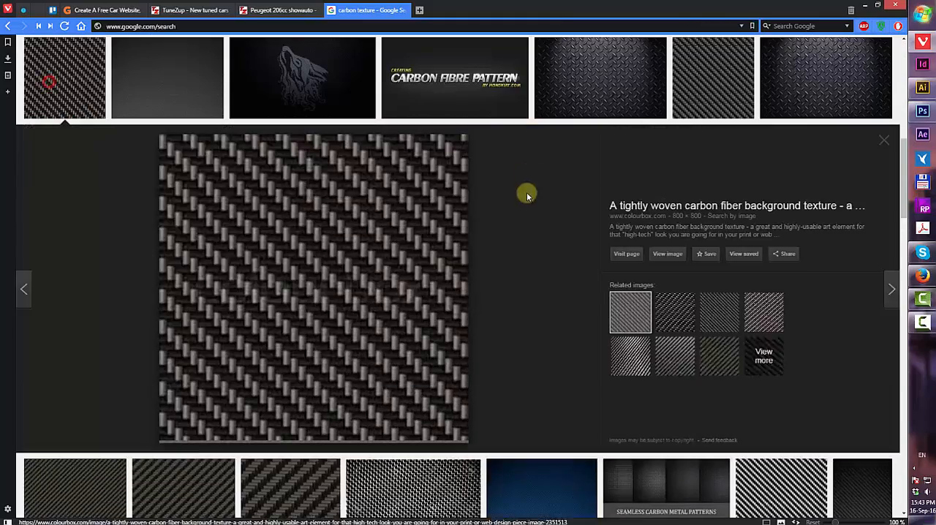
{"action": "scroll", "coordinate": [439, 229], "scroll_direction": "up", "scroll_amount": 8}
{"action": "left_click", "coordinate": [90, 250]}
{"action": "right_click", "coordinate": [328, 243]}
{"action": "left_click", "coordinate": [384, 349]}
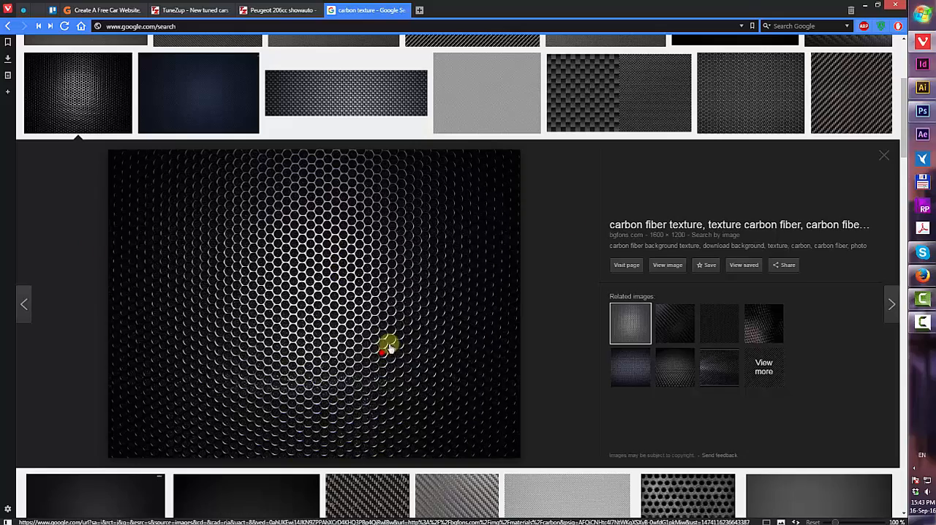
Paste the texture into the Photoshop document and scale it down over the rounded rectangle
{"action": "left_click", "coordinate": [922, 111]}
{"action": "left_click", "coordinate": [39, 7]}
{"action": "left_click", "coordinate": [68, 92]}
{"action": "left_click", "coordinate": [898, 68]}
{"action": "key", "text": "ctrl+t"}
{"action": "scroll", "coordinate": [490, 243], "scroll_direction": "down", "scroll_amount": 4}
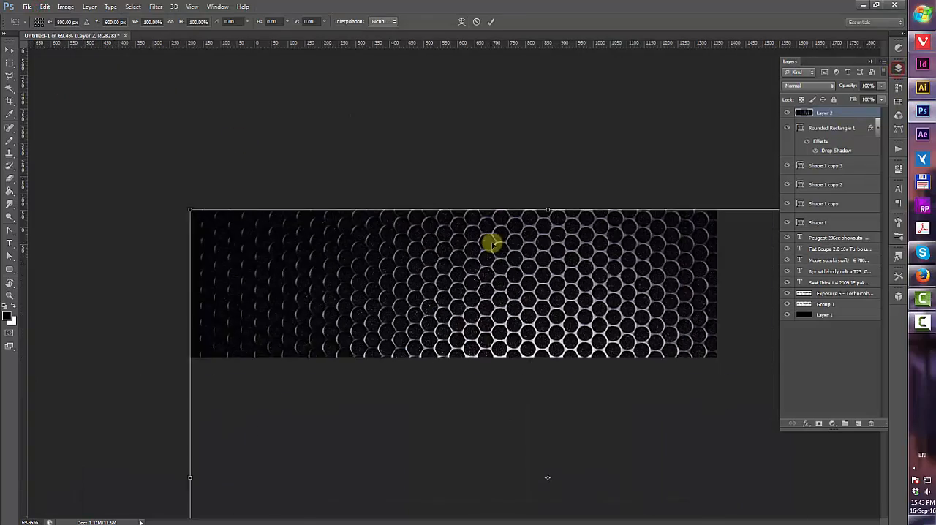
{"action": "left_click_drag", "start_coordinate": [643, 300], "coordinate": [619, 232]}
{"action": "left_click_drag", "start_coordinate": [688, 171], "coordinate": [561, 308]}
{"action": "left_click_drag", "start_coordinate": [510, 307], "coordinate": [487, 245]}
{"action": "key", "text": "Return"}
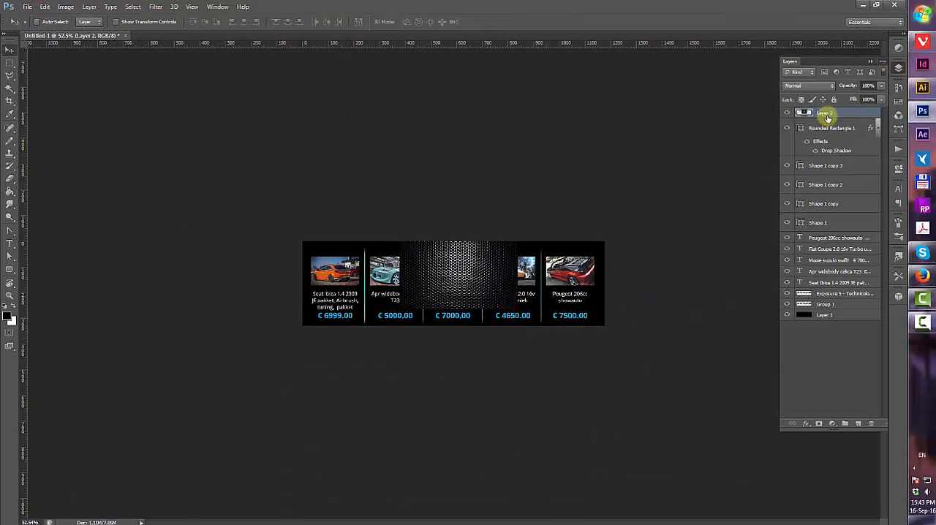
Clip the texture to the rounded rectangle and set it to Multiply blend mode at 60% opacity
{"action": "left_click", "coordinate": [850, 117], "text": "alt"}
{"action": "left_click", "coordinate": [810, 86]}
{"action": "left_click", "coordinate": [804, 125]}
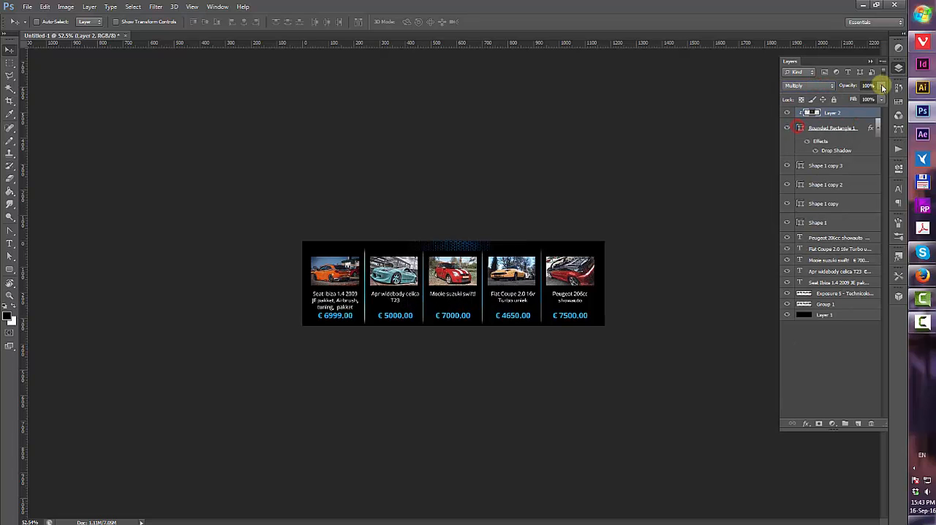
{"action": "left_click_drag", "start_coordinate": [882, 85], "coordinate": [861, 99]}
Resize the rounded rectangle with Free Transform along the banner's top edge
{"action": "left_click", "coordinate": [840, 125]}
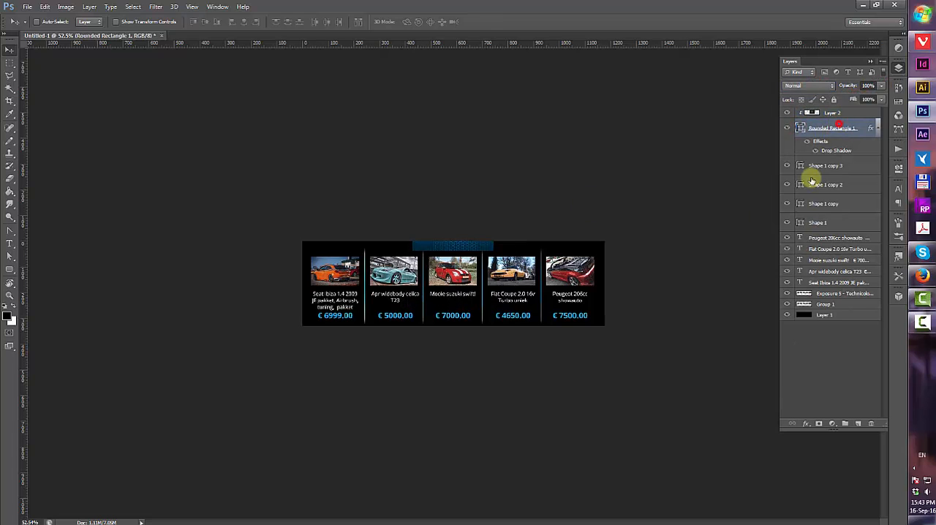
{"action": "key", "text": "ctrl+t"}
{"action": "left_click_drag", "start_coordinate": [494, 239], "coordinate": [520, 213]}
{"action": "left_click", "coordinate": [492, 22]}
{"action": "left_click", "coordinate": [840, 113]}
{"action": "key", "text": "ctrl+t"}
{"action": "double_click", "coordinate": [497, 236]}
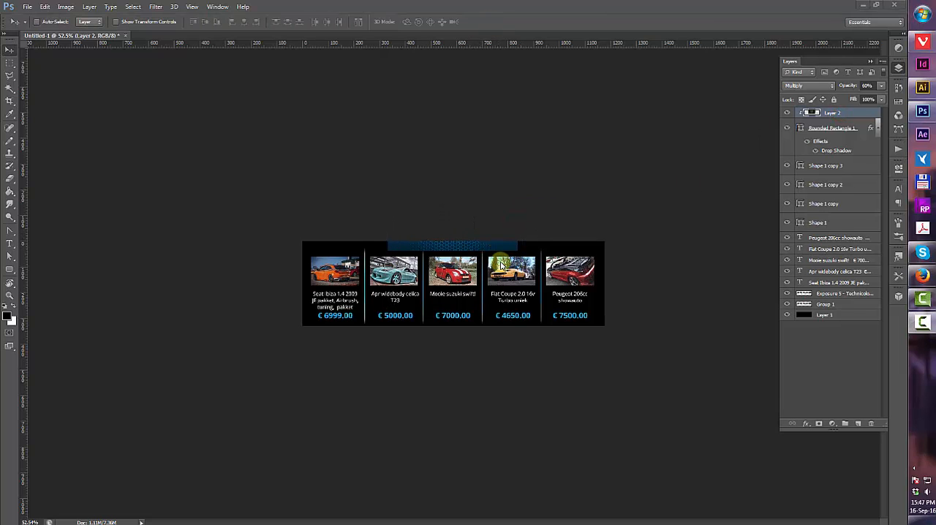
{"action": "left_click", "coordinate": [81, 280]}
{"action": "left_click", "coordinate": [9, 295]}
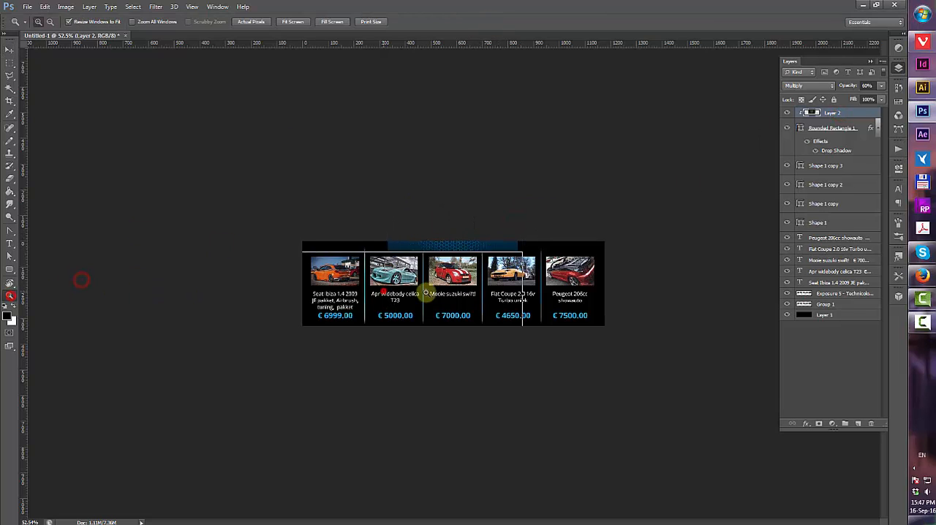
Zoom in and add the heading text "Cars for sale" in a text box across the carbon header tab
{"action": "left_click", "coordinate": [518, 274]}
{"action": "left_click", "coordinate": [519, 274]}
{"action": "left_click", "coordinate": [519, 274]}
{"action": "left_click", "coordinate": [11, 242]}
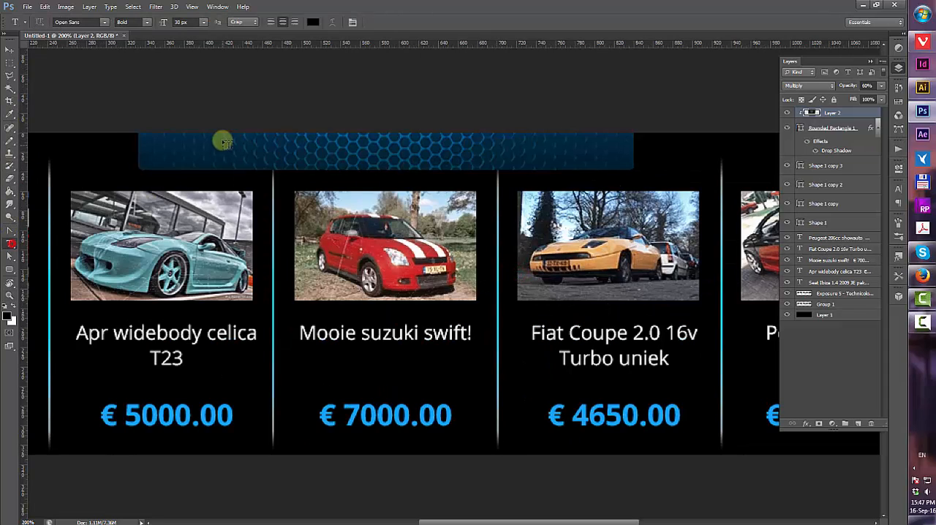
{"action": "left_click_drag", "start_coordinate": [138, 139], "coordinate": [633, 168]}
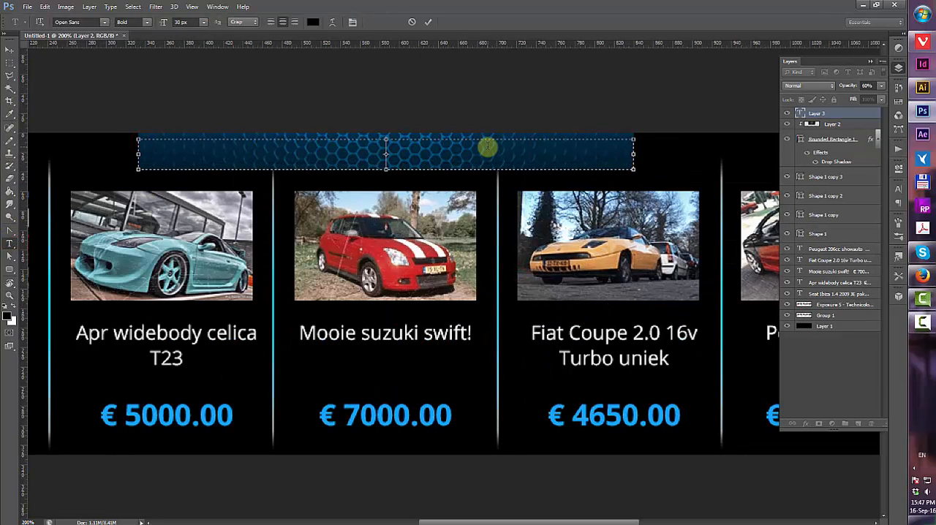
{"action": "type", "text": "Cars for sale"}
Select the heading text and set its color to white
{"action": "key", "text": "ctrl+a"}
{"action": "left_click", "coordinate": [312, 22]}
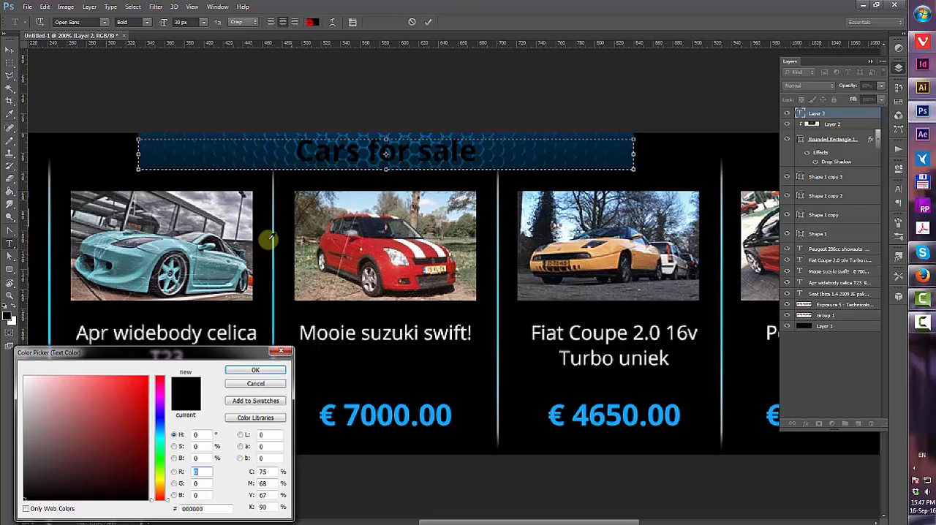
{"action": "left_click", "coordinate": [21, 372]}
{"action": "left_click", "coordinate": [249, 370]}
Try several fonts, including Verdana, for the "Cars for sale" heading and commit the text
{"action": "left_click", "coordinate": [104, 21]}
{"action": "scroll", "coordinate": [107, 62], "scroll_direction": "up", "scroll_amount": 6}
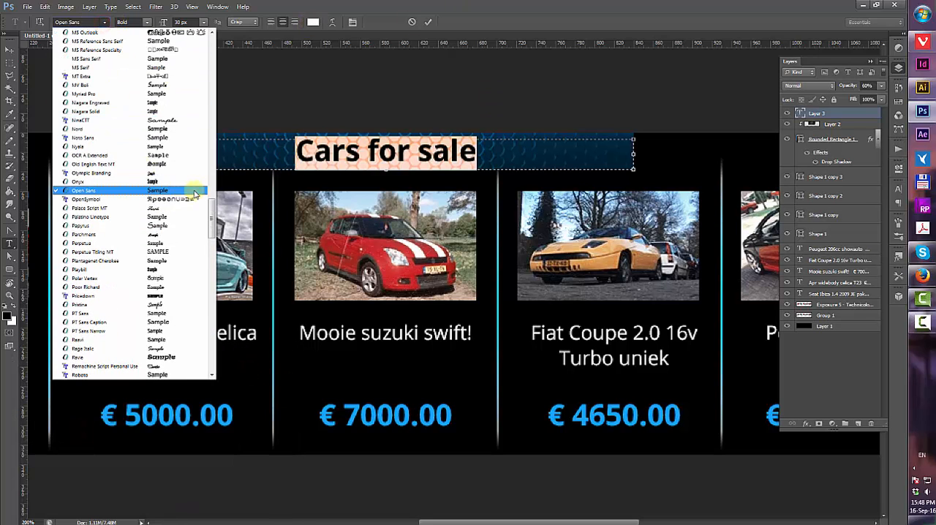
{"action": "left_click", "coordinate": [208, 210]}
{"action": "left_click", "coordinate": [103, 23]}
{"action": "scroll", "coordinate": [173, 312], "scroll_direction": "down", "scroll_amount": 20}
{"action": "left_click", "coordinate": [173, 310]}
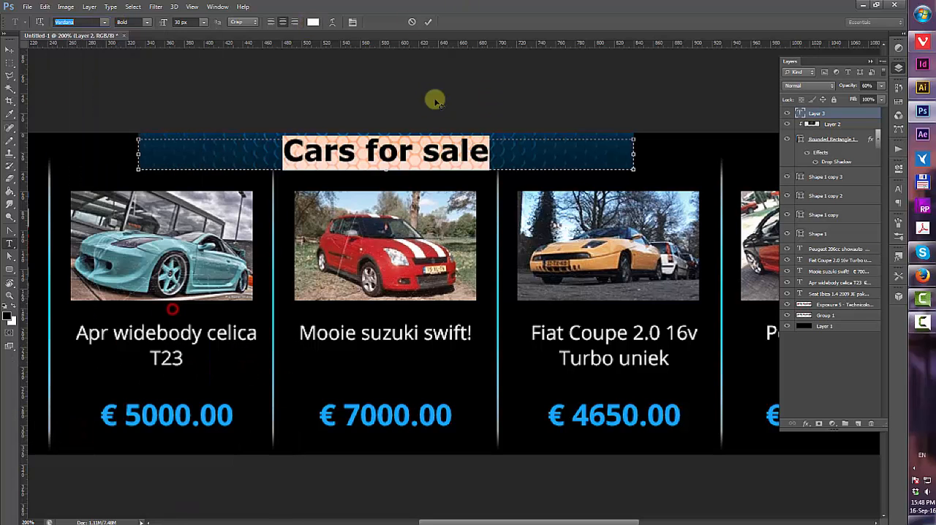
{"action": "left_click", "coordinate": [104, 22]}
{"action": "scroll", "coordinate": [161, 120], "scroll_direction": "up", "scroll_amount": 15}
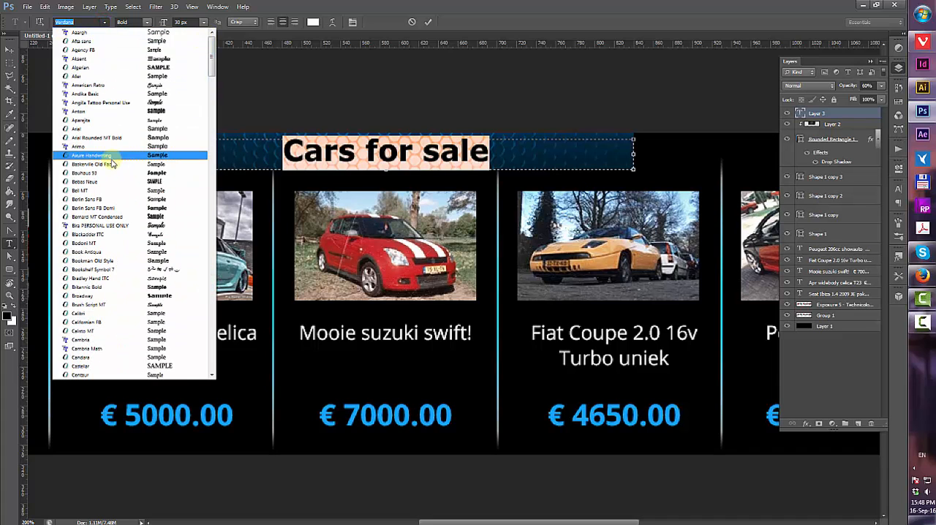
{"action": "left_click", "coordinate": [116, 111]}
{"action": "left_click", "coordinate": [430, 26]}
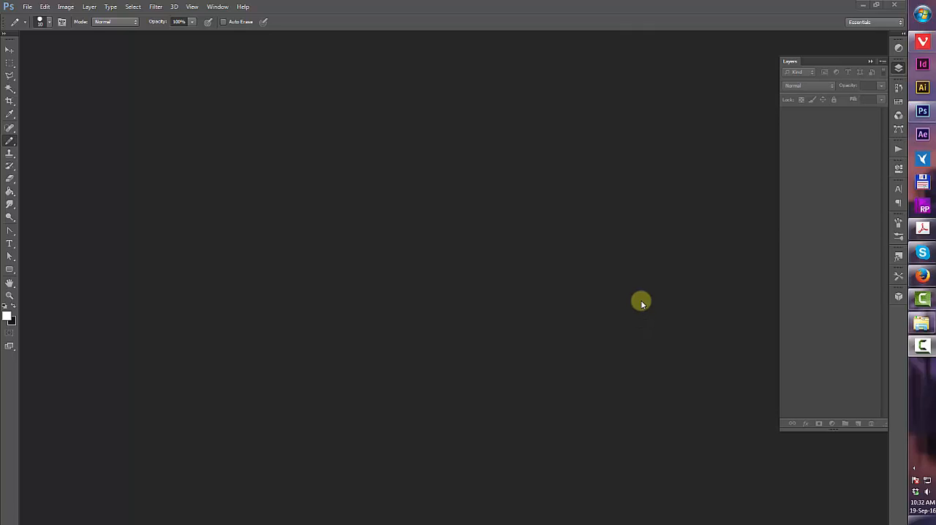
Create a new 230-pixel-wide transparent document and fill its layer with the dark foreground color
{"action": "left_click", "coordinate": [632, 252]}
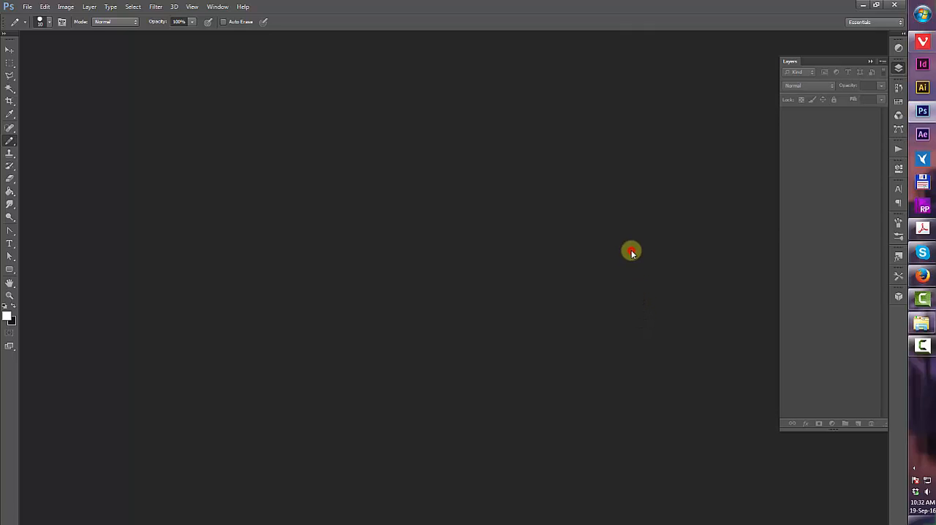
{"action": "left_click", "coordinate": [27, 7]}
{"action": "left_click", "coordinate": [33, 19]}
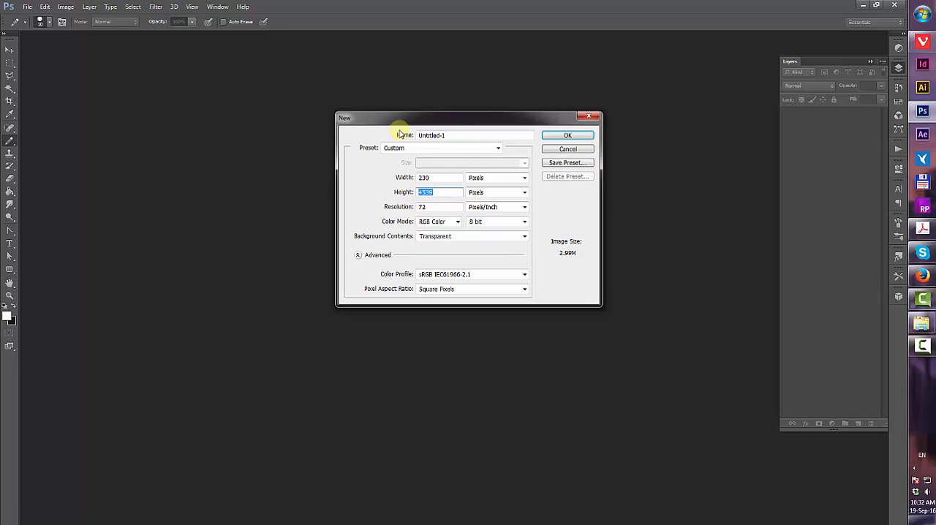
{"action": "left_click", "coordinate": [577, 136]}
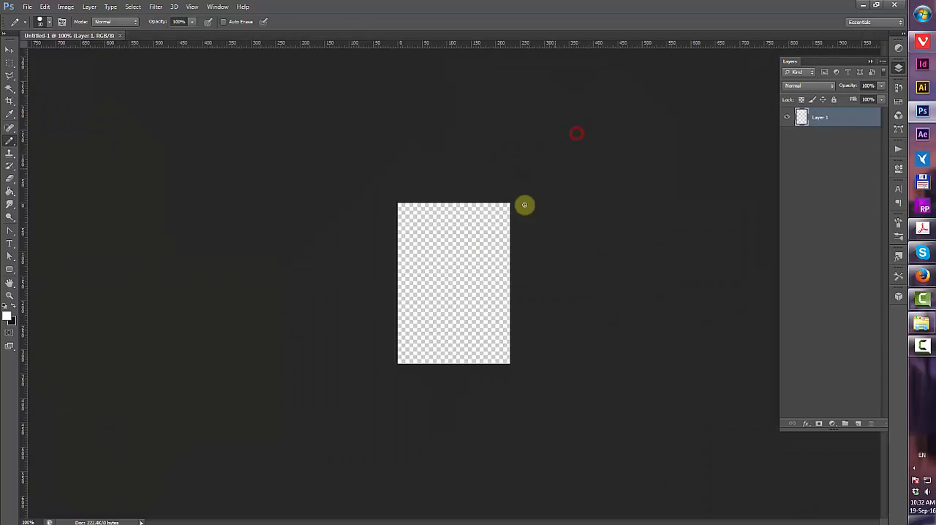
{"action": "key", "text": "g"}
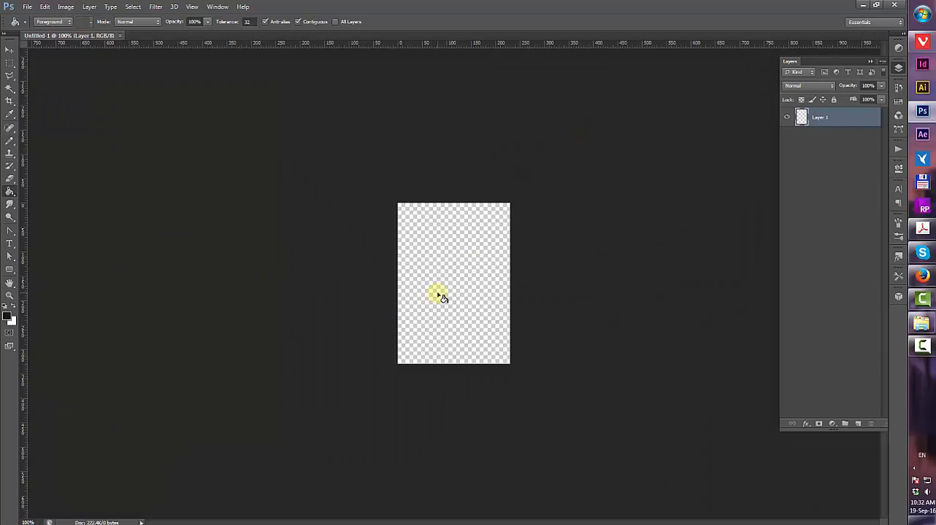
{"action": "left_click", "coordinate": [440, 295]}
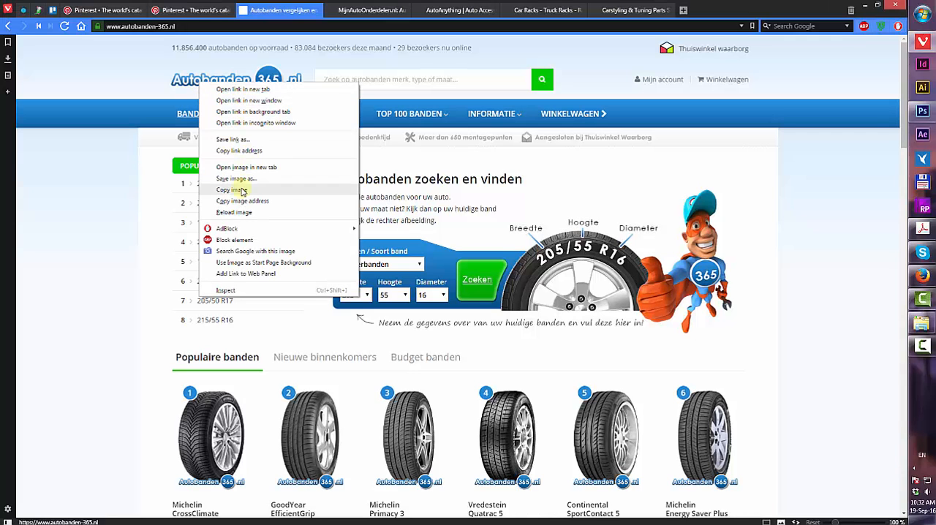
Save the Autobanden365 logo image from the tyre website and open it in Photoshop
{"action": "left_click", "coordinate": [252, 180]}
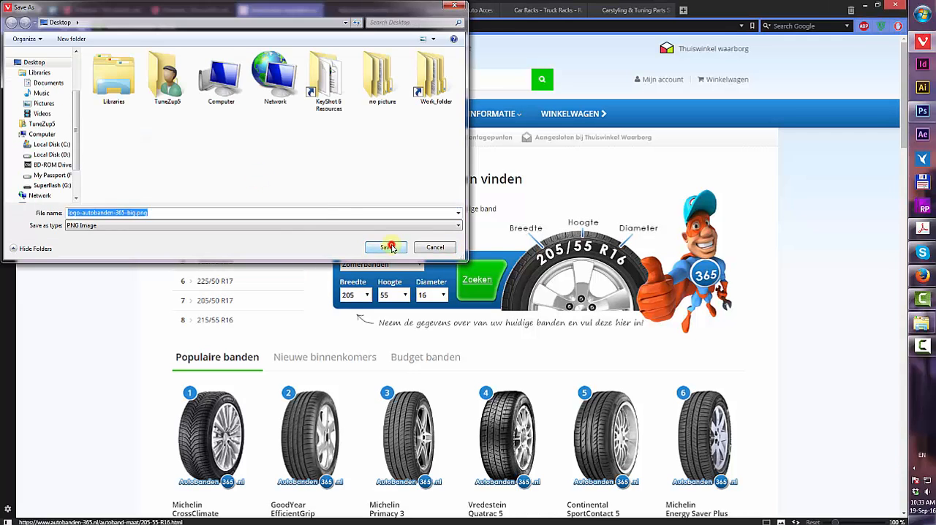
{"action": "left_click", "coordinate": [430, 245]}
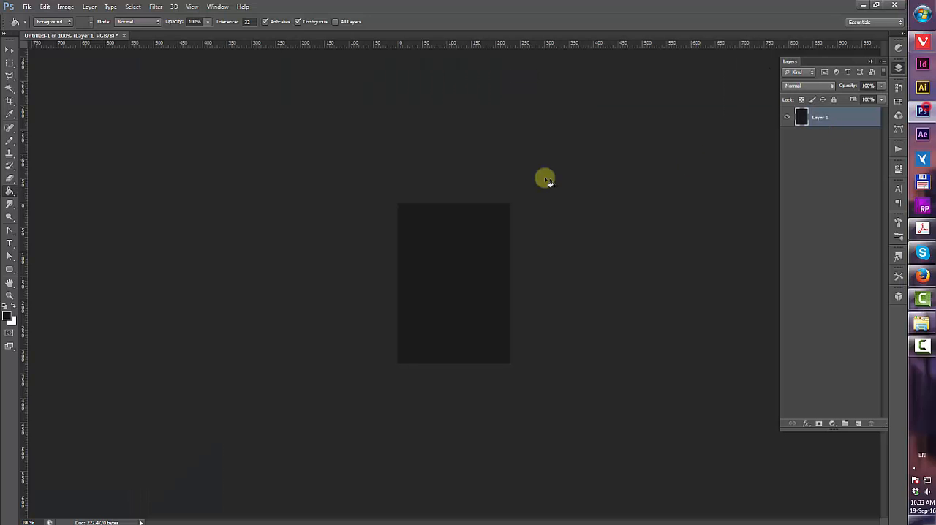
{"action": "double_click", "coordinate": [546, 180]}
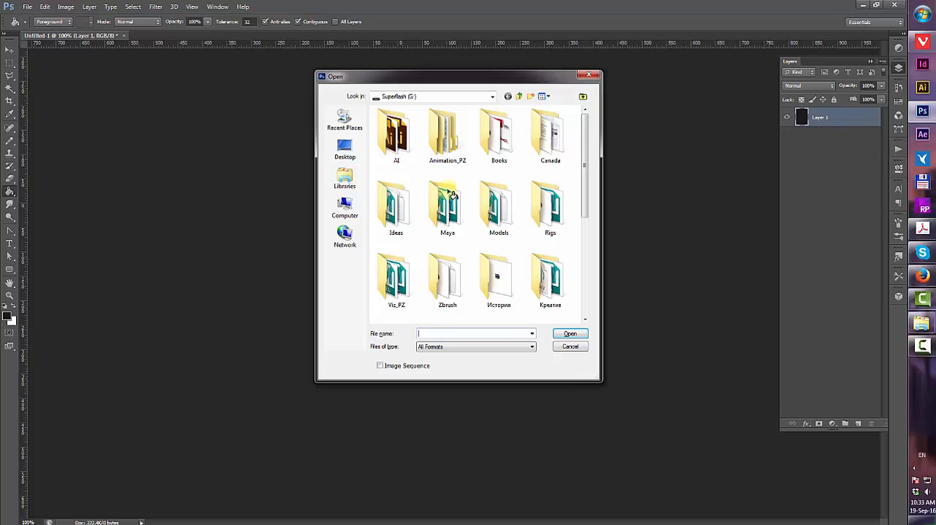
{"action": "left_click", "coordinate": [464, 96]}
{"action": "left_click", "coordinate": [424, 111]}
{"action": "double_click", "coordinate": [500, 280]}
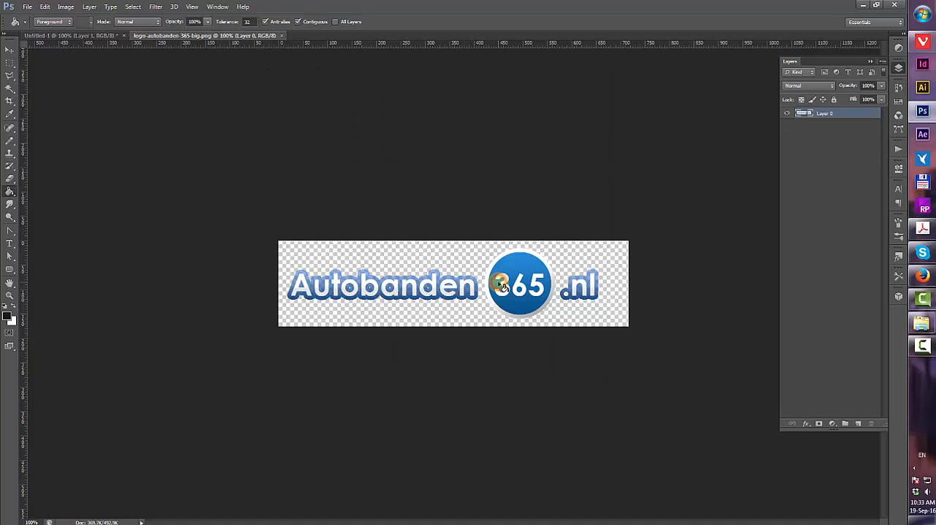
Copy the whole logo, close its file, and paste it into the new document
{"action": "key", "text": "ctrl+a"}
{"action": "key", "text": "ctrl+c"}
{"action": "key", "text": "ctrl+w"}
{"action": "key", "text": "ctrl+v"}
Scale the logo down with Free Transform and position it near the bottom of the canvas
{"action": "key", "text": "ctrl+t"}
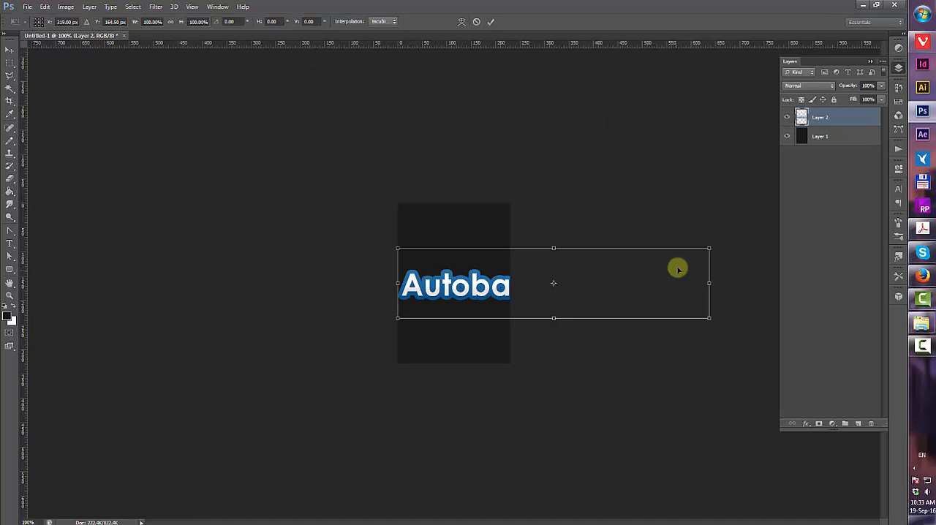
{"action": "left_click_drag", "start_coordinate": [708, 248], "coordinate": [478, 341]}
{"action": "key", "text": "Right"}
{"action": "key", "text": "Right"}
{"action": "key", "text": "Right"}
{"action": "key", "text": "Right"}
{"action": "key", "text": "Right"}
{"action": "key", "text": "Right"}
{"action": "key", "text": "Right"}
{"action": "key", "text": "Right"}
{"action": "key", "text": "Right"}
{"action": "key", "text": "Right"}
{"action": "key", "text": "Right"}
{"action": "key", "text": "Left"}
{"action": "key", "text": "Left"}
{"action": "key", "text": "Left"}
{"action": "key", "text": "Left"}
{"action": "key", "text": "Left"}
{"action": "key", "text": "Down"}
{"action": "key", "text": "Down"}
{"action": "key", "text": "Down"}
{"action": "key", "text": "Down"}
{"action": "key", "text": "Down"}
{"action": "key", "text": "Down"}
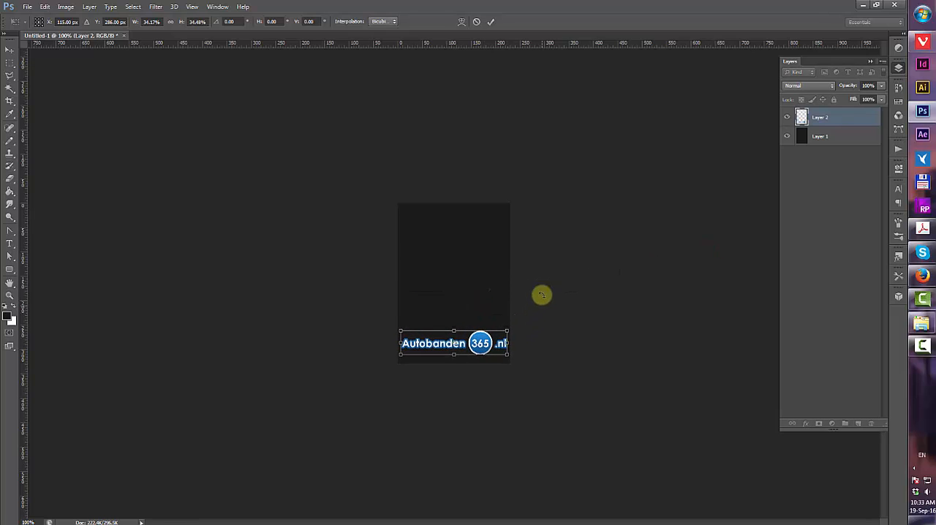
{"action": "left_click", "coordinate": [491, 22]}
Switch to the browser and search Unsplash for car photos
{"action": "key", "text": "alt+Tab"}
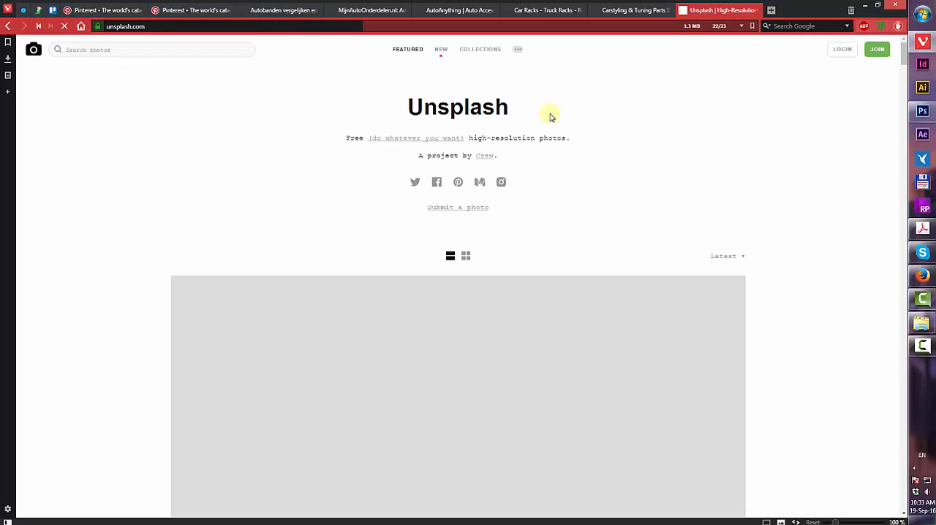
{"action": "left_click", "coordinate": [108, 49]}
{"action": "type", "text": "car"}
{"action": "key", "text": "Return"}
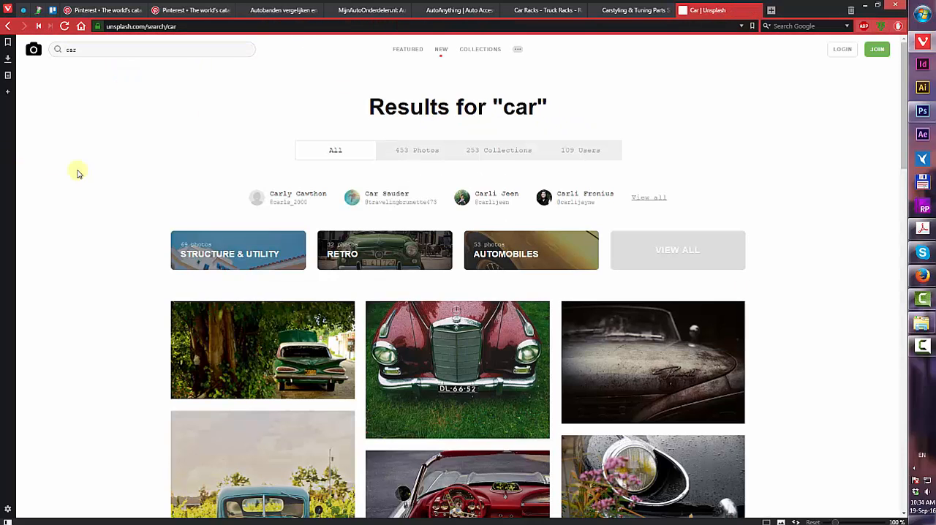
{"action": "scroll", "coordinate": [143, 155], "scroll_direction": "down", "scroll_amount": 9}
{"action": "scroll", "coordinate": [447, 194], "scroll_direction": "down", "scroll_amount": 2}
{"action": "scroll", "coordinate": [460, 219], "scroll_direction": "up", "scroll_amount": 2}
Open the Pontiac Parisienne photo, copy the image, and return to Photoshop
{"action": "left_click", "coordinate": [470, 248]}
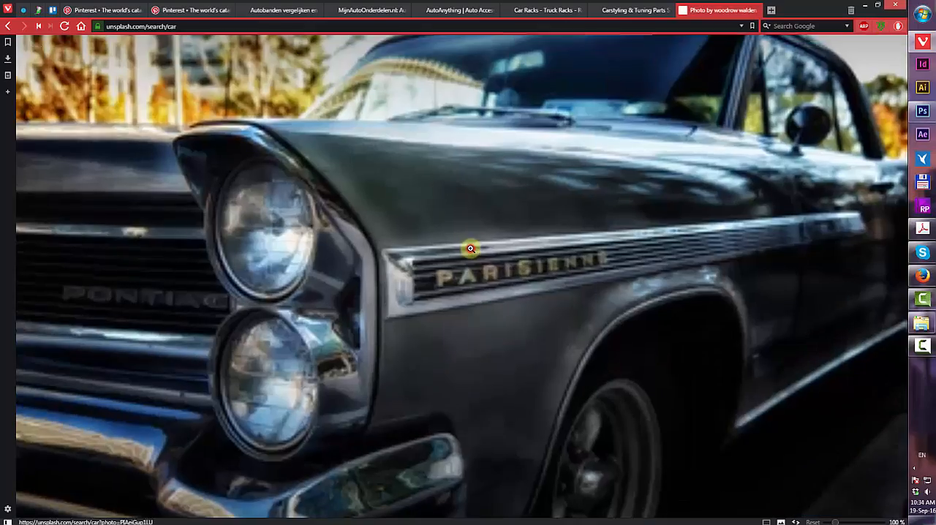
{"action": "left_click", "coordinate": [876, 49]}
{"action": "right_click", "coordinate": [482, 188]}
{"action": "left_click", "coordinate": [535, 224]}
{"action": "left_click", "coordinate": [923, 111]}
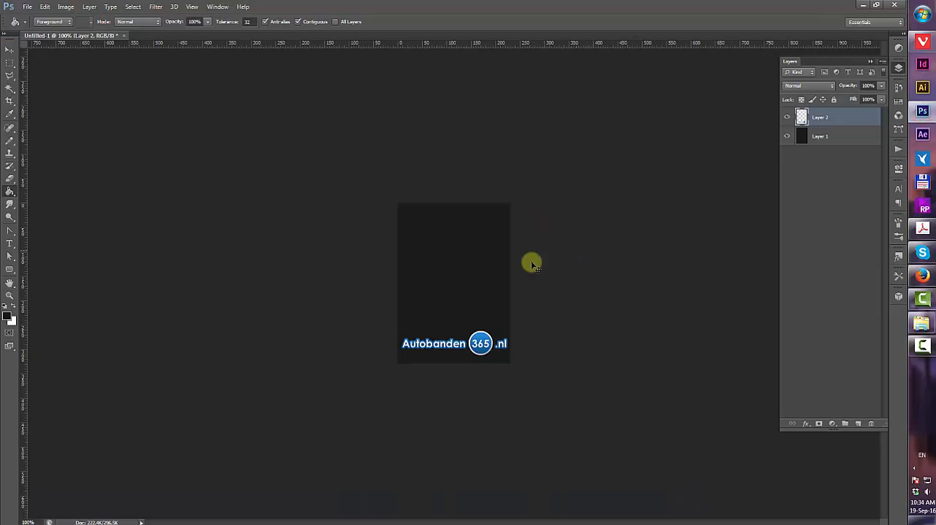
Paste the car photo and scale it with Free Transform to fill the area above the logo
{"action": "key", "text": "ctrl+v"}
{"action": "key", "text": "ctrl+t"}
{"action": "key", "text": "ctrl+0"}
{"action": "left_click_drag", "start_coordinate": [205, 104], "coordinate": [492, 276]}
{"action": "left_click_drag", "start_coordinate": [497, 252], "coordinate": [480, 260]}
{"action": "scroll", "coordinate": [463, 298], "scroll_direction": "up", "scroll_amount": 10}
{"action": "mouse_move", "coordinate": [569, 228]}
{"action": "left_mouse_down"}
{"action": "mouse_move", "coordinate": [535, 232]}
{"action": "mouse_move", "coordinate": [543, 233]}
{"action": "left_mouse_up"}
{"action": "key", "text": "Return"}
{"action": "scroll", "coordinate": [510, 294], "scroll_direction": "down", "scroll_amount": 3}
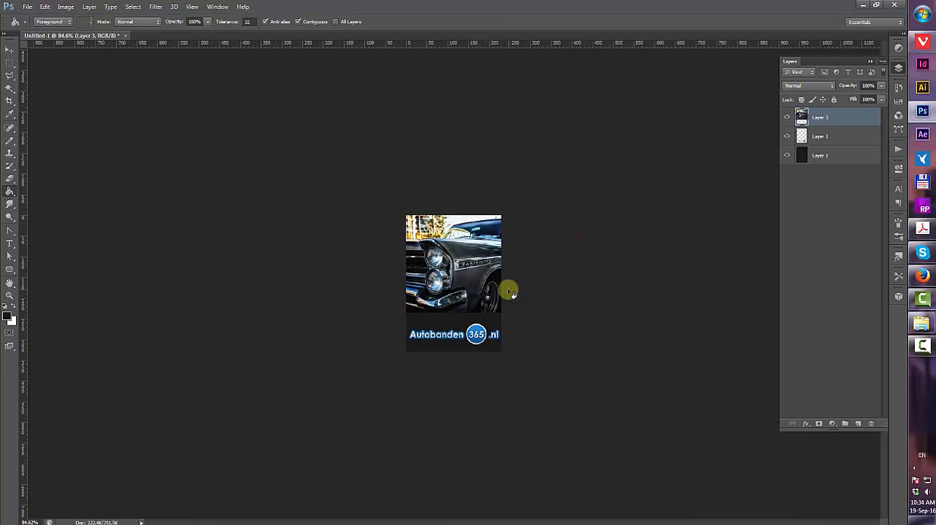
{"action": "scroll", "coordinate": [511, 294], "scroll_direction": "up", "scroll_amount": 1}
Apply the Alien Skin Exposure 5 "600 - Faded" preset with the Corner 7 light effect to the car photo
{"action": "left_click", "coordinate": [156, 6]}
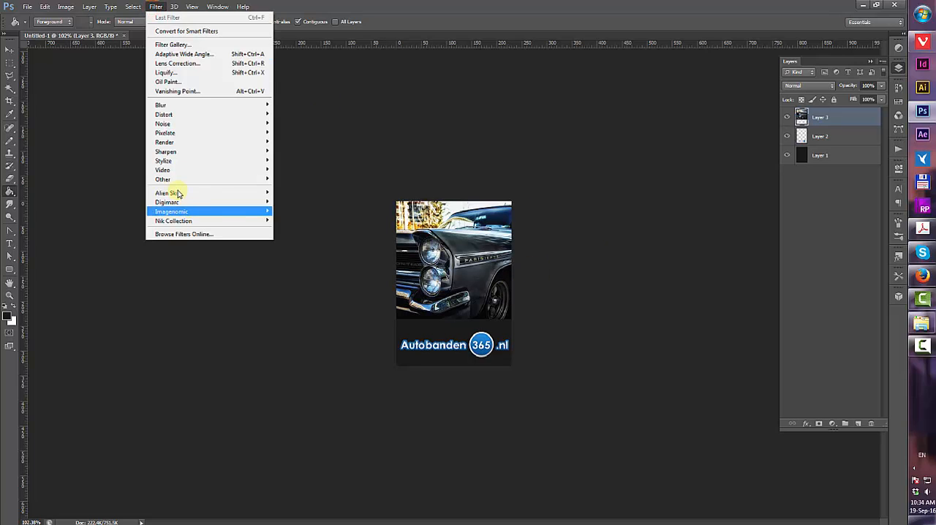
{"action": "key", "text": "Escape"}
{"action": "key", "text": "Escape"}
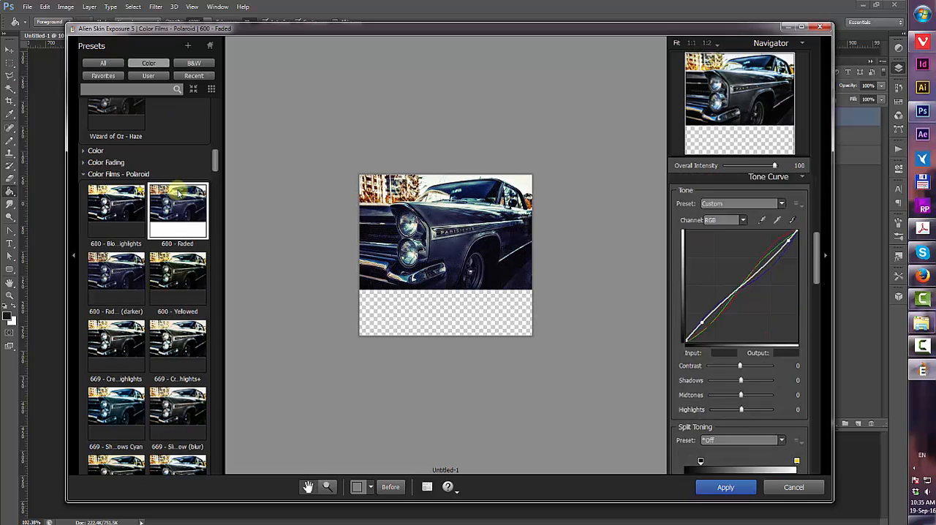
{"action": "scroll", "coordinate": [739, 322], "scroll_direction": "down", "scroll_amount": 20}
{"action": "scroll", "coordinate": [738, 321], "scroll_direction": "up", "scroll_amount": 2}
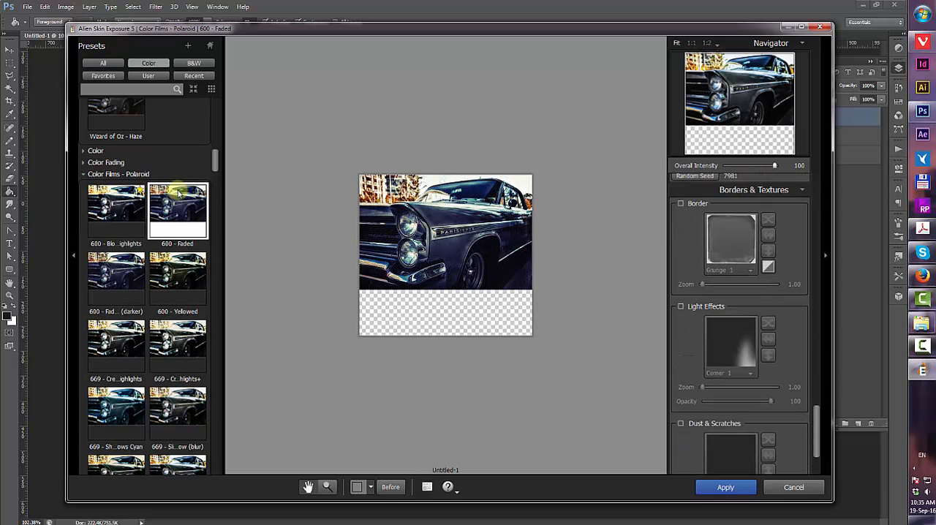
{"action": "left_click", "coordinate": [681, 306]}
{"action": "left_click", "coordinate": [732, 361]}
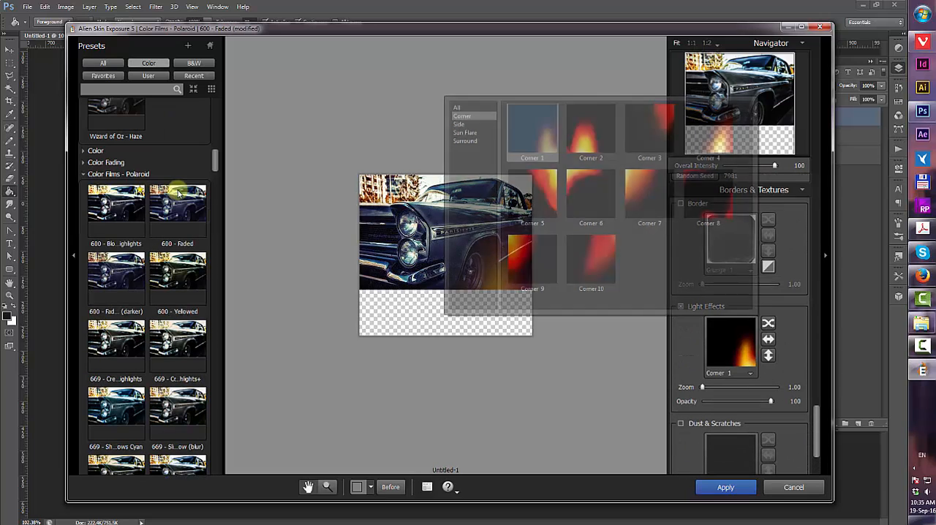
{"action": "left_click", "coordinate": [649, 196]}
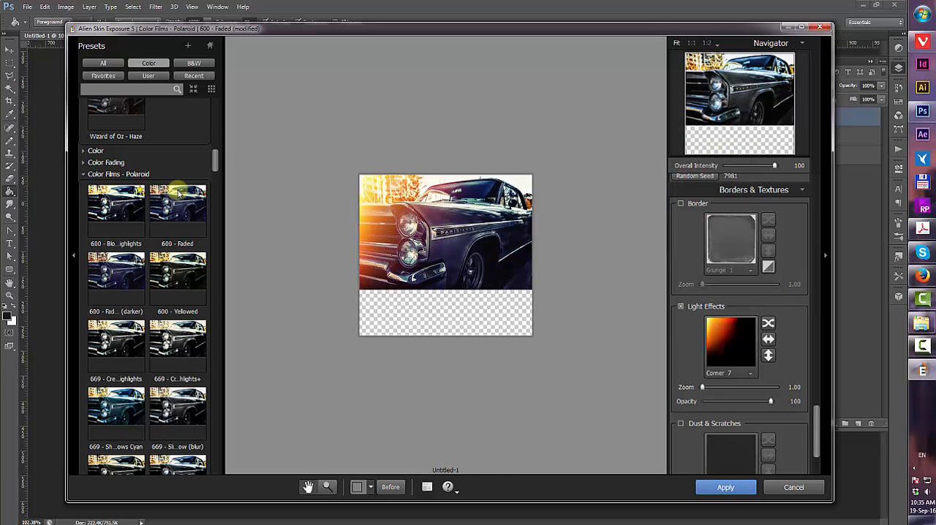
{"action": "left_click", "coordinate": [725, 487]}
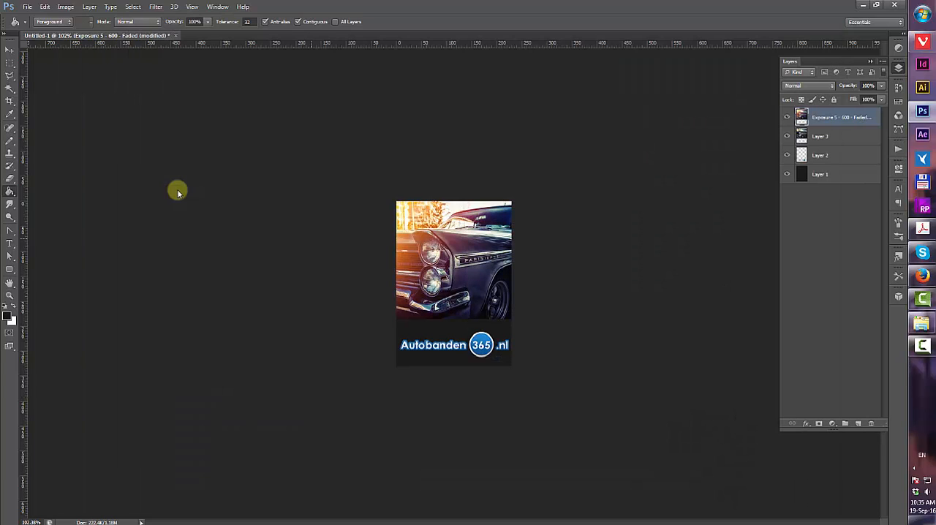
Save the document as a Photoshop PSD file in the Tutorial folder
{"action": "left_click", "coordinate": [27, 6]}
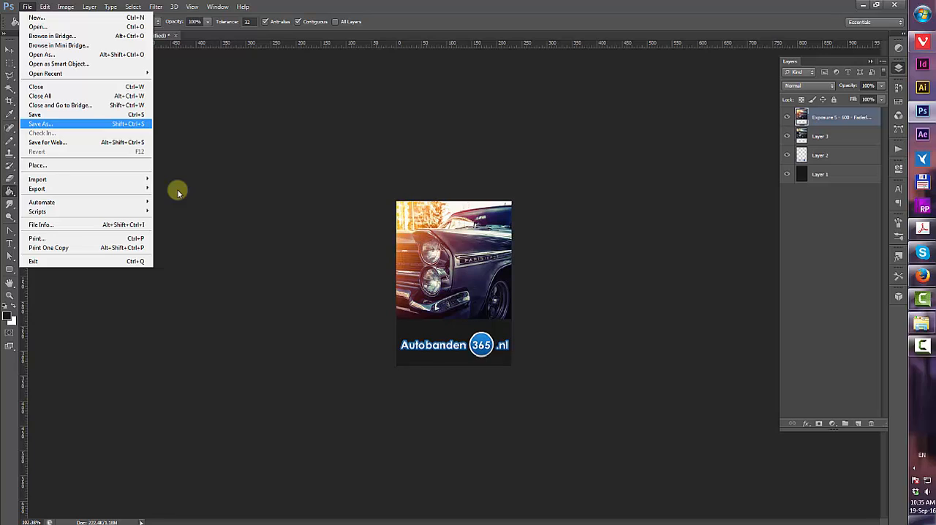
{"action": "left_click", "coordinate": [41, 124]}
{"action": "left_click", "coordinate": [489, 93]}
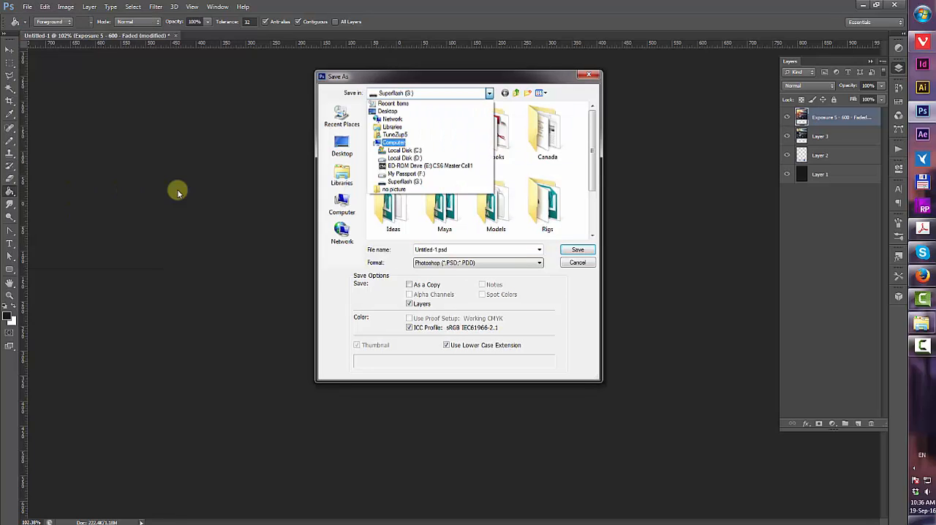
{"action": "left_click", "coordinate": [404, 158]}
{"action": "double_click", "coordinate": [394, 156]}
{"action": "double_click", "coordinate": [389, 164]}
{"action": "double_click", "coordinate": [395, 118]}
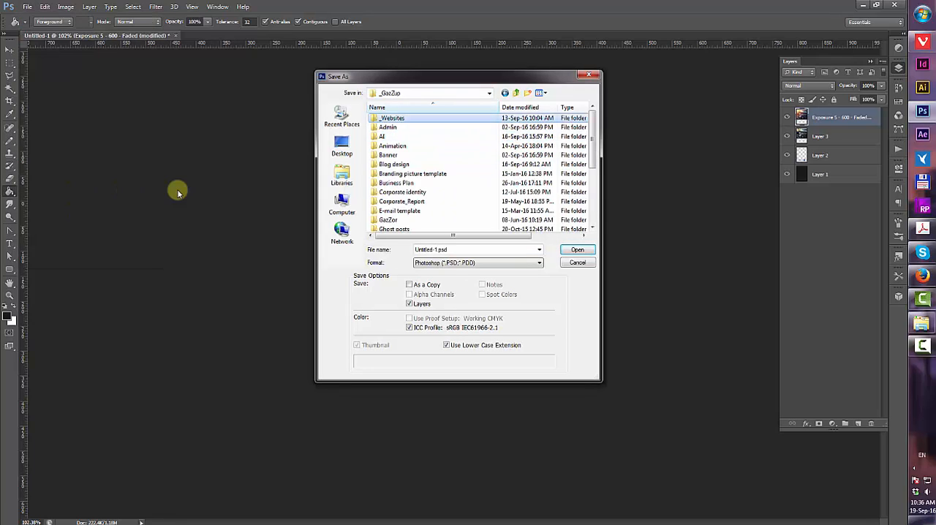
{"action": "double_click", "coordinate": [389, 127]}
{"action": "type", "text": "sjo"}
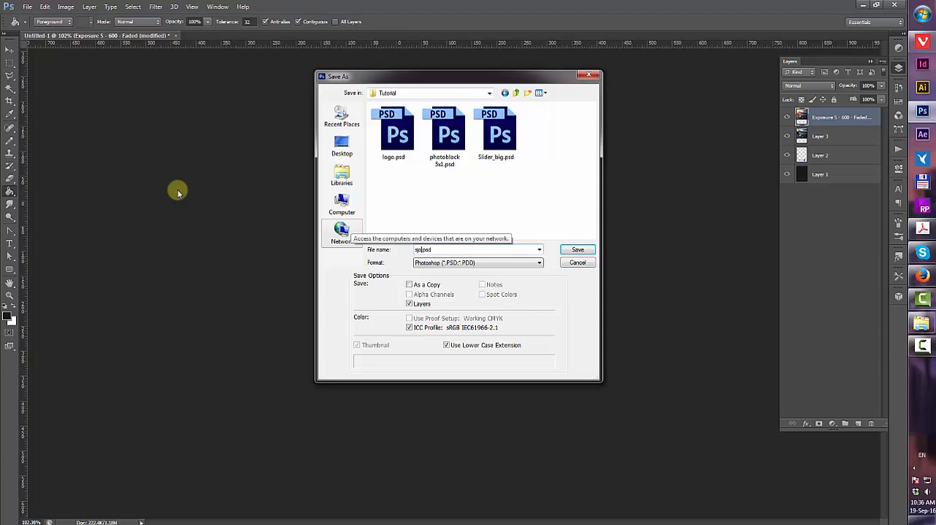
{"action": "type", "text": "p1"}
{"action": "key", "text": "Tab"}
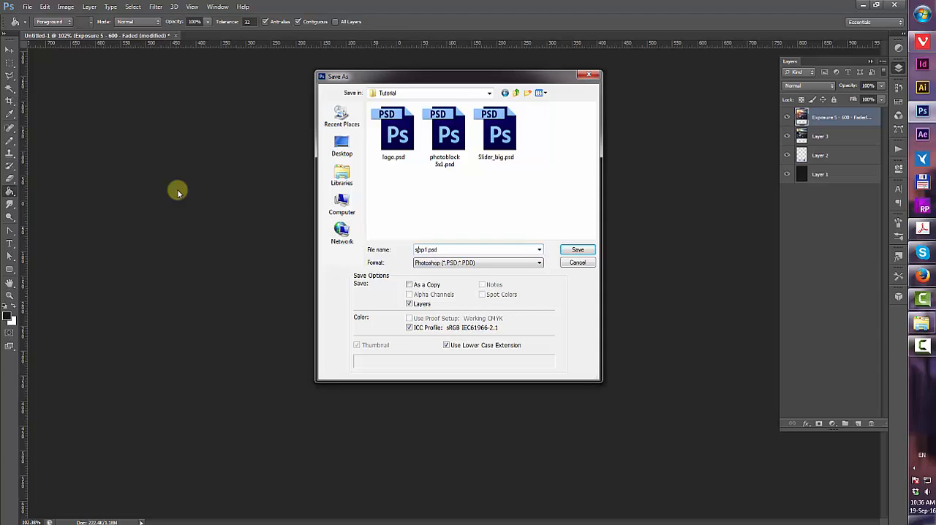
{"action": "key", "text": "Return"}
{"action": "key", "text": "Return"}
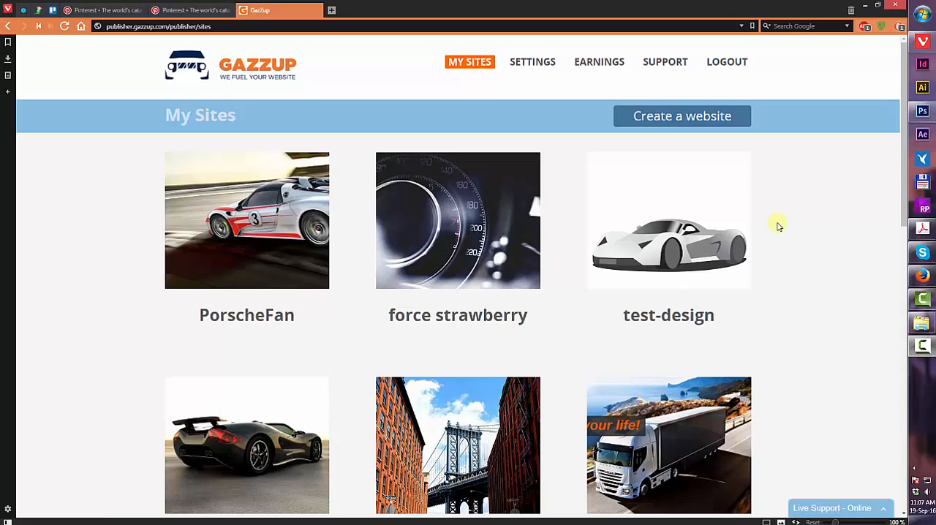
Start creating a new website and pick what it should start with
{"action": "left_click", "coordinate": [686, 122]}
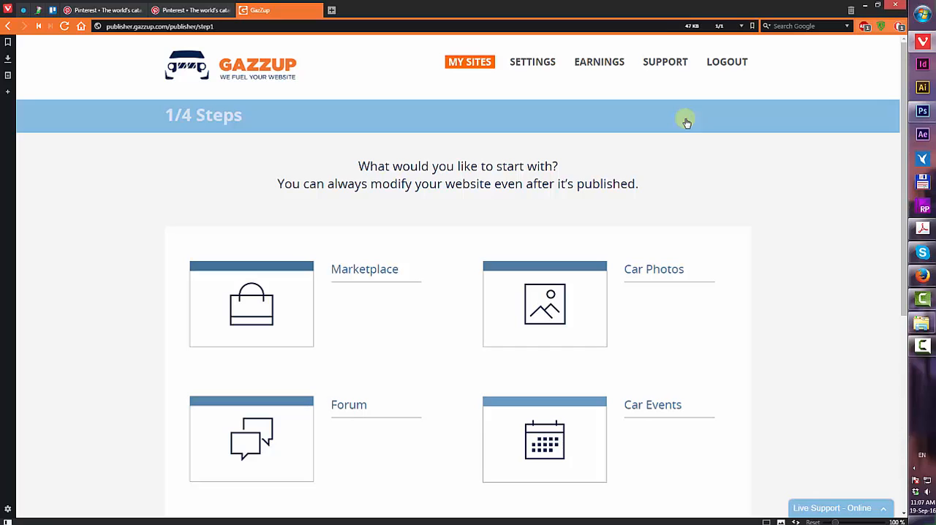
{"action": "scroll", "coordinate": [774, 185], "scroll_direction": "down", "scroll_amount": 3}
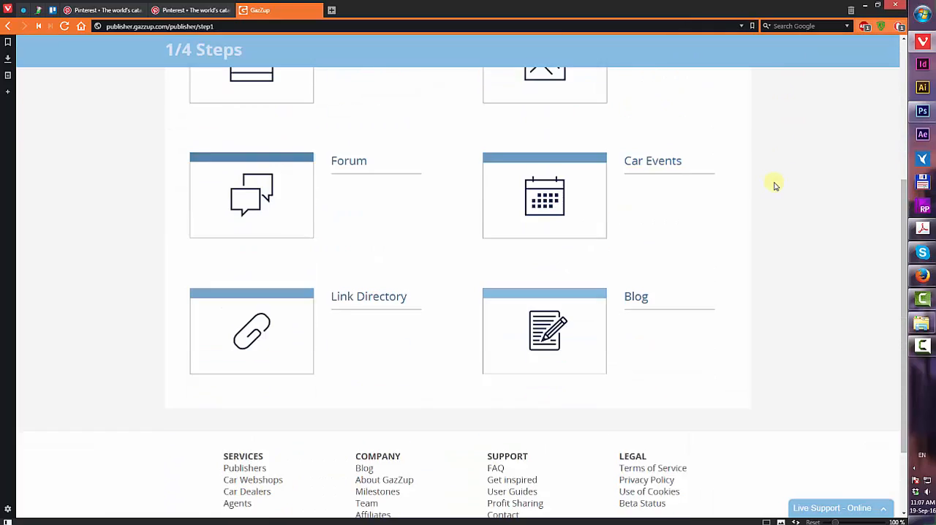
{"action": "scroll", "coordinate": [262, 236], "scroll_direction": "up", "scroll_amount": 3}
{"action": "left_click", "coordinate": [261, 235]}
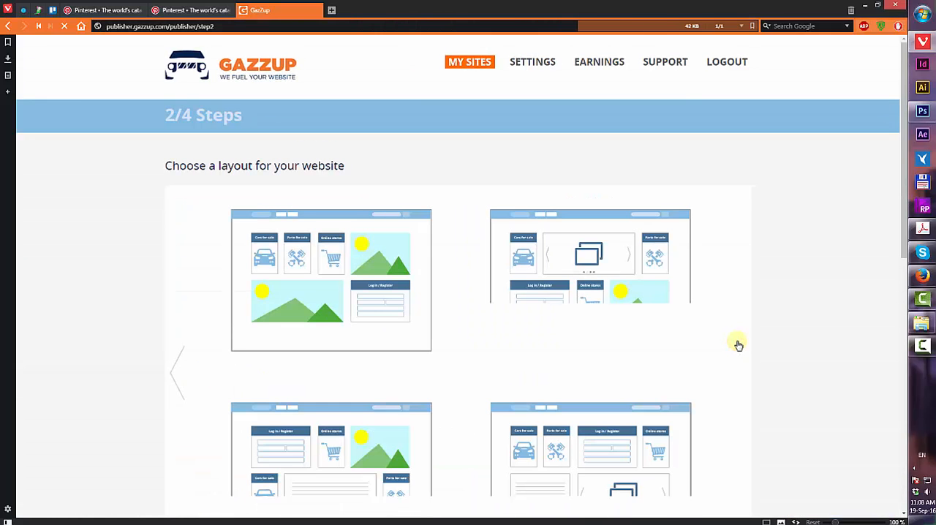
Choose the layout with a wide banner image above the category row and a text block
{"action": "scroll", "coordinate": [756, 288], "scroll_direction": "down", "scroll_amount": 2}
{"action": "scroll", "coordinate": [756, 290], "scroll_direction": "down", "scroll_amount": 5}
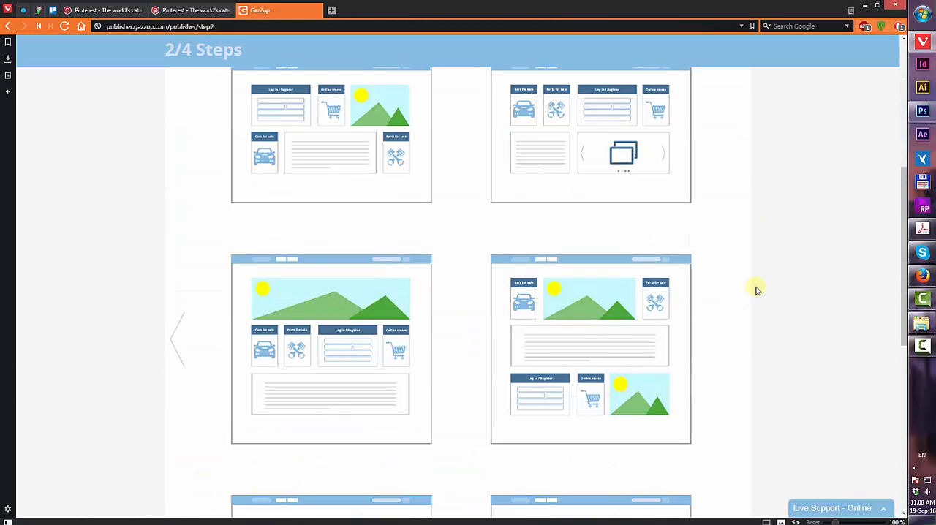
{"action": "scroll", "coordinate": [756, 290], "scroll_direction": "down", "scroll_amount": 2}
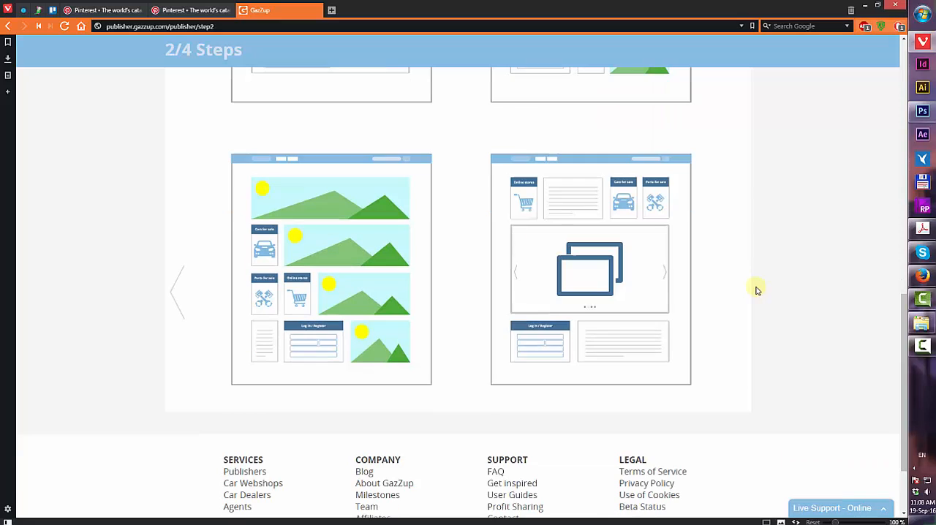
{"action": "scroll", "coordinate": [756, 290], "scroll_direction": "up", "scroll_amount": 8}
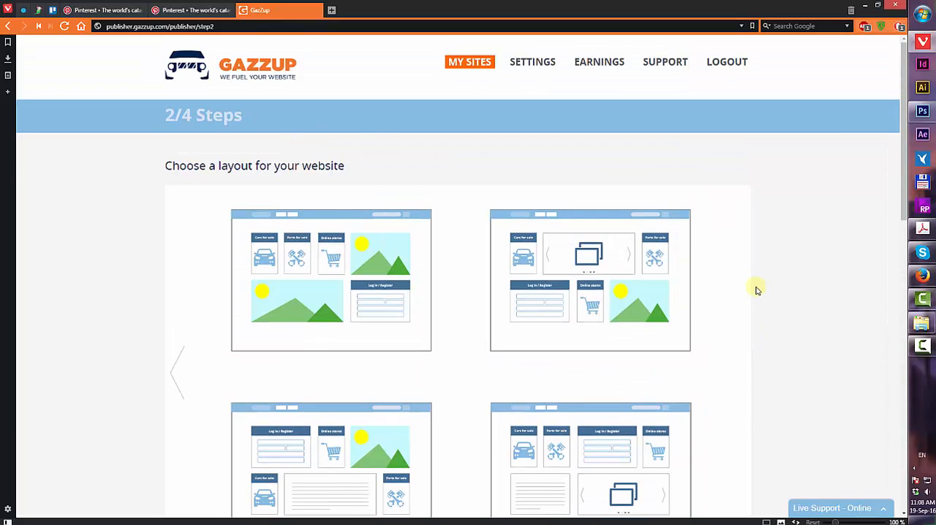
{"action": "scroll", "coordinate": [756, 290], "scroll_direction": "down", "scroll_amount": 5}
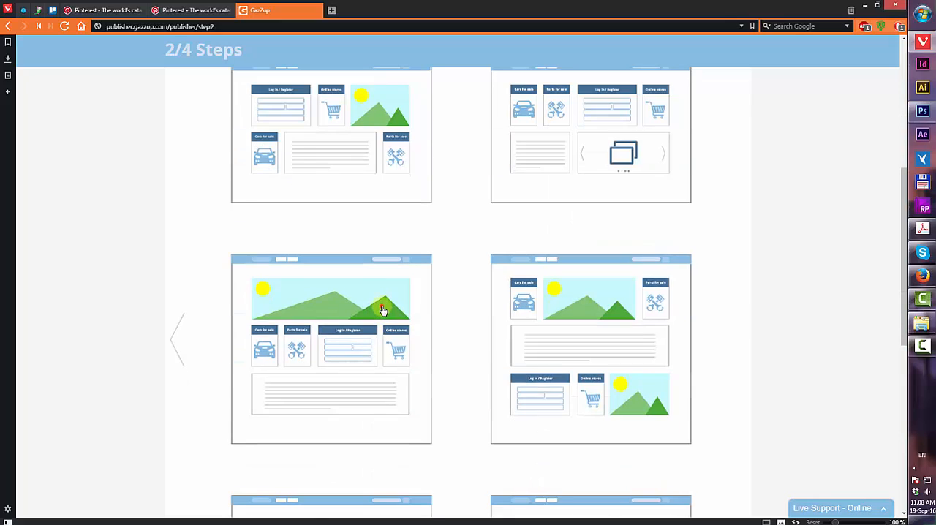
{"action": "left_click", "coordinate": [383, 310]}
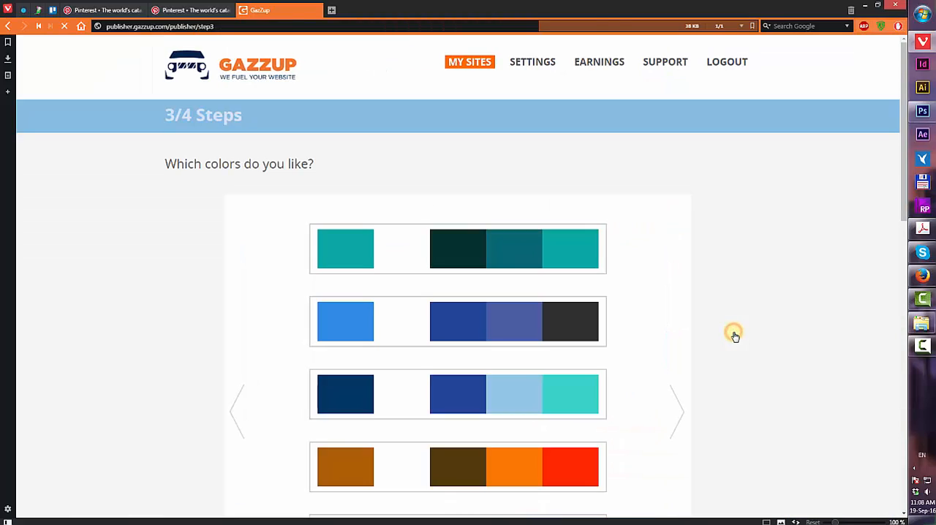
Pick a blue colour palette for the website
{"action": "scroll", "coordinate": [733, 333], "scroll_direction": "down", "scroll_amount": 3}
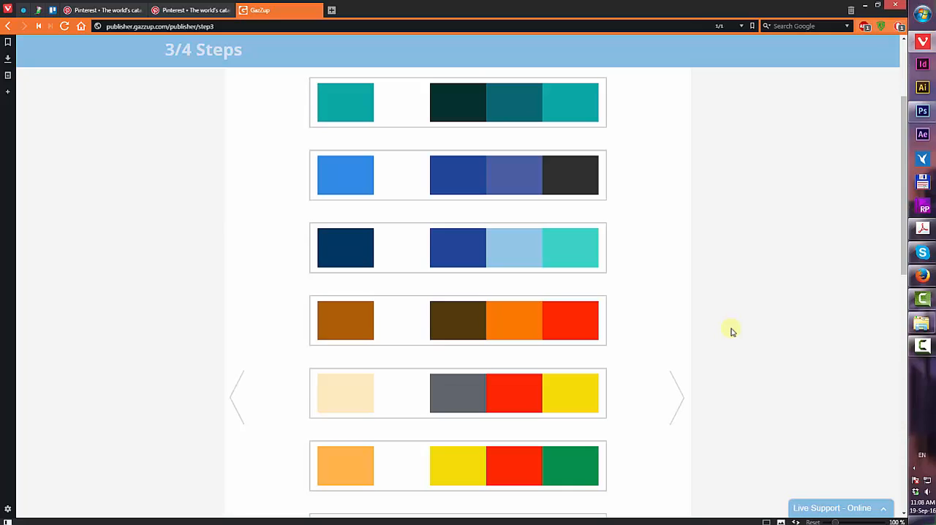
{"action": "left_click", "coordinate": [506, 179]}
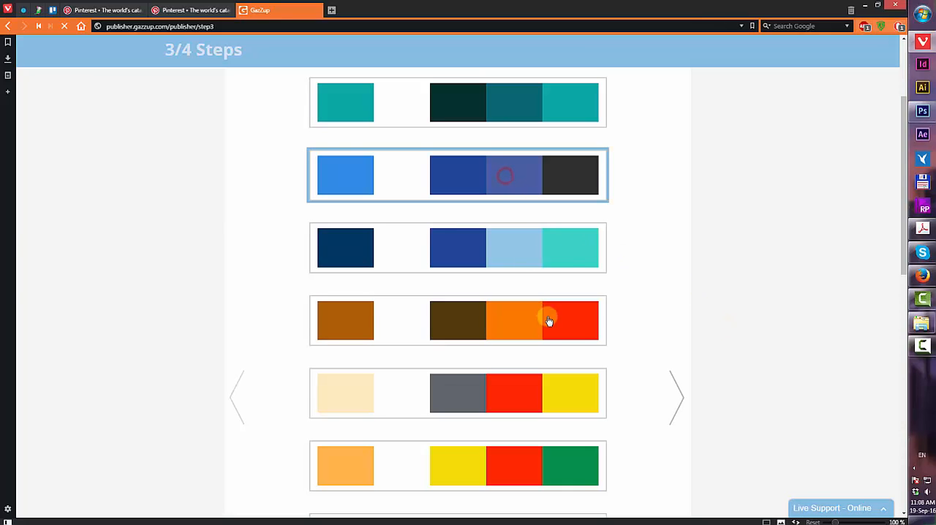
{"action": "left_click", "coordinate": [577, 252]}
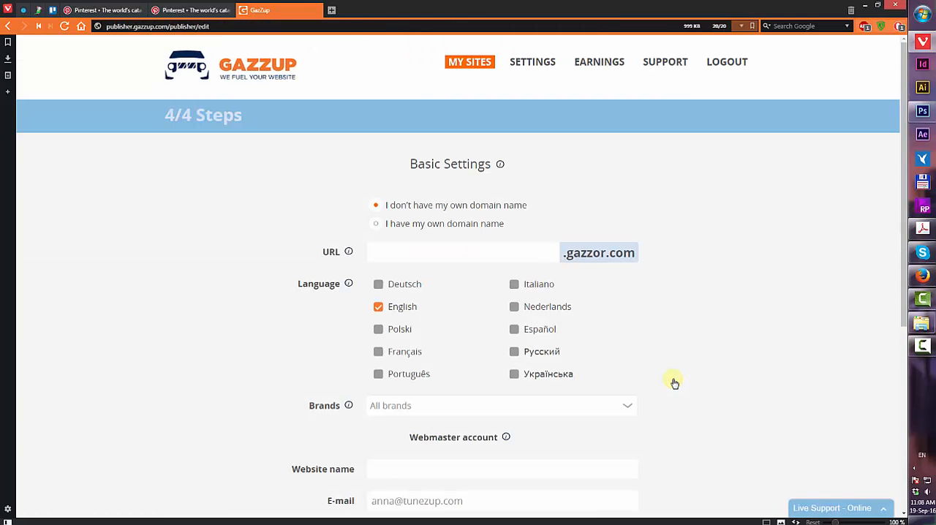
Set the site URL to spare-parts-online1 and enable Deutsch and Nederlands alongside English
{"action": "left_click", "coordinate": [425, 252]}
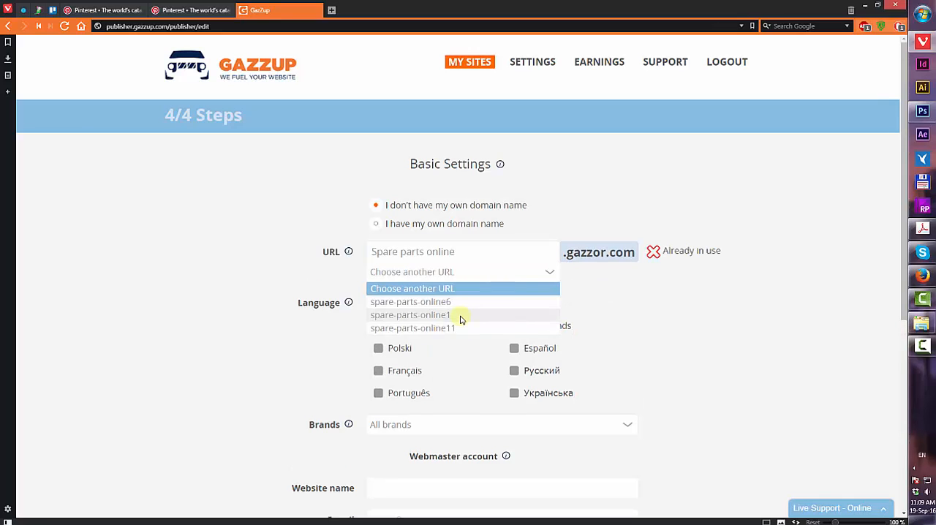
{"action": "left_click", "coordinate": [460, 316]}
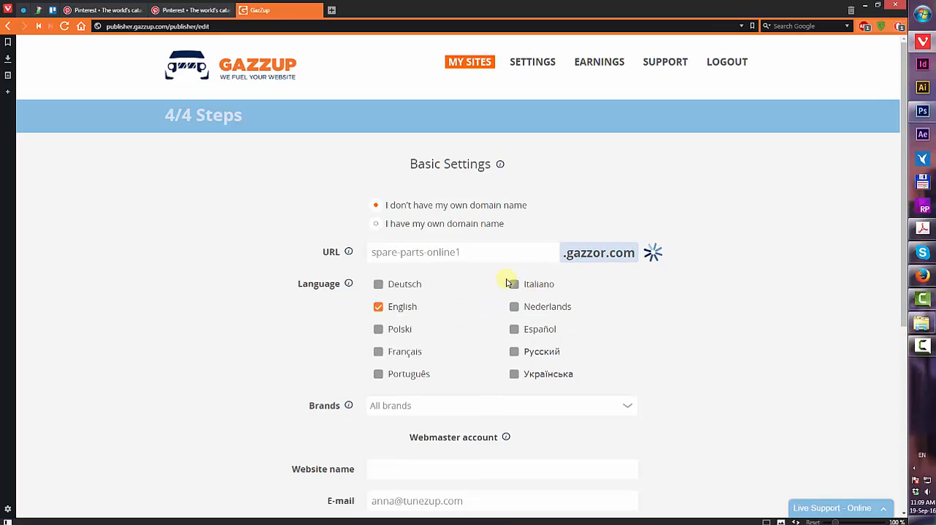
{"action": "scroll", "coordinate": [662, 316], "scroll_direction": "down", "scroll_amount": 1}
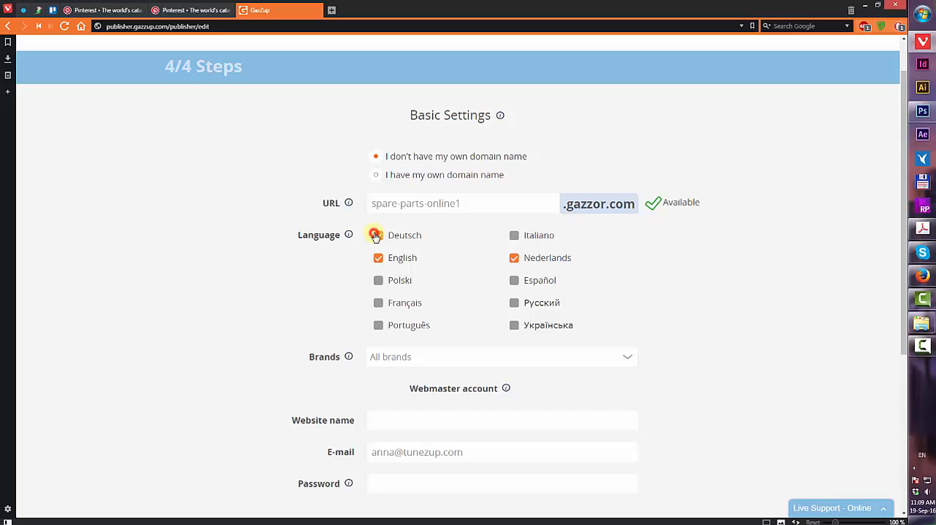
Leave brands set to All brands and name the website Car Market Online
{"action": "left_click", "coordinate": [401, 359]}
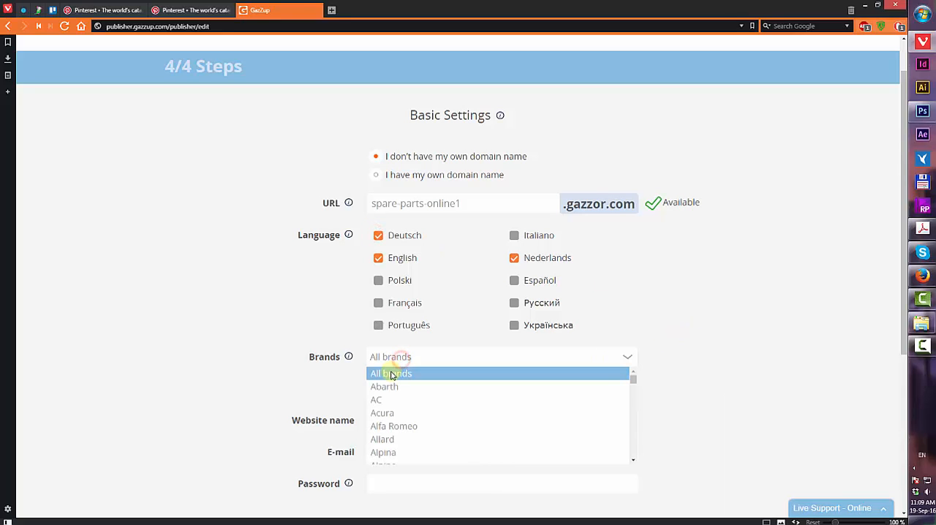
{"action": "scroll", "coordinate": [408, 387], "scroll_direction": "down", "scroll_amount": 10}
{"action": "left_click", "coordinate": [401, 357]}
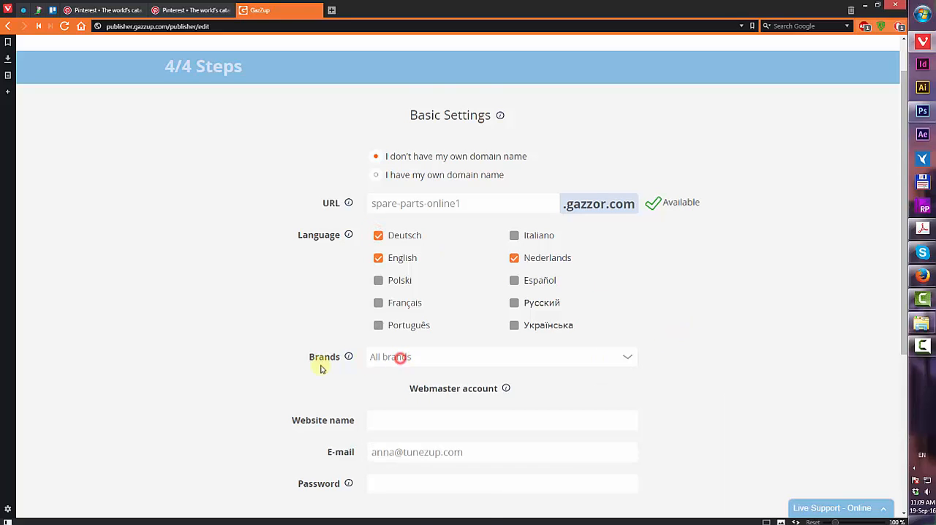
{"action": "scroll", "coordinate": [319, 368], "scroll_direction": "down", "scroll_amount": 2}
{"action": "left_click", "coordinate": [403, 269]}
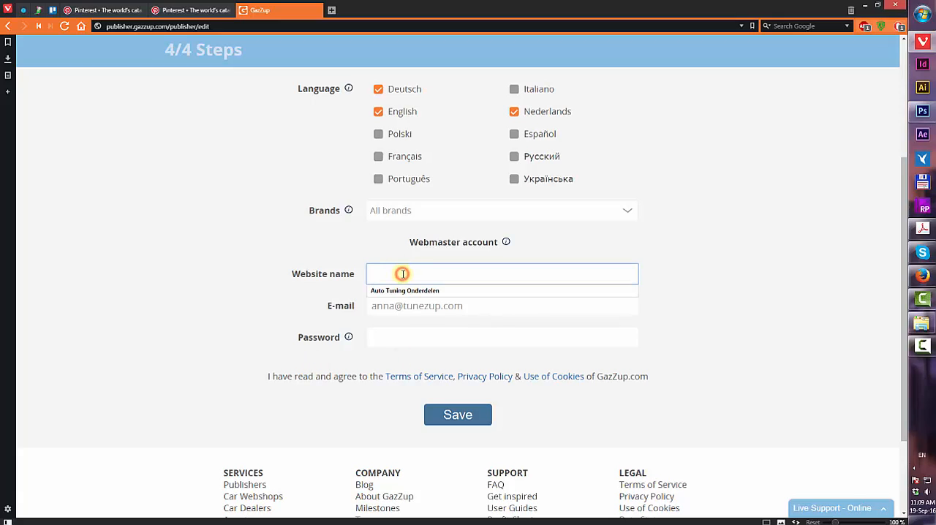
{"action": "type", "text": "Car Market Online"}
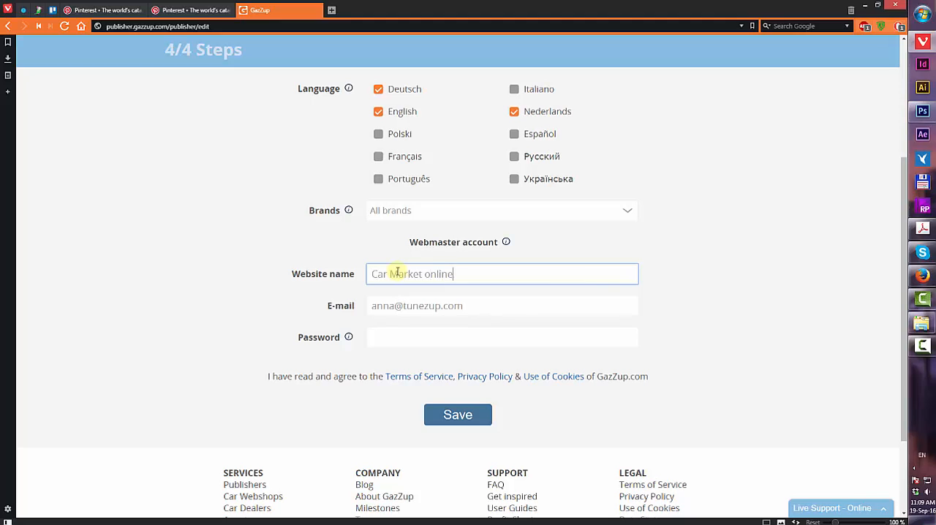
Save the basic settings to create the website
{"action": "scroll", "coordinate": [383, 244], "scroll_direction": "down", "scroll_amount": 2}
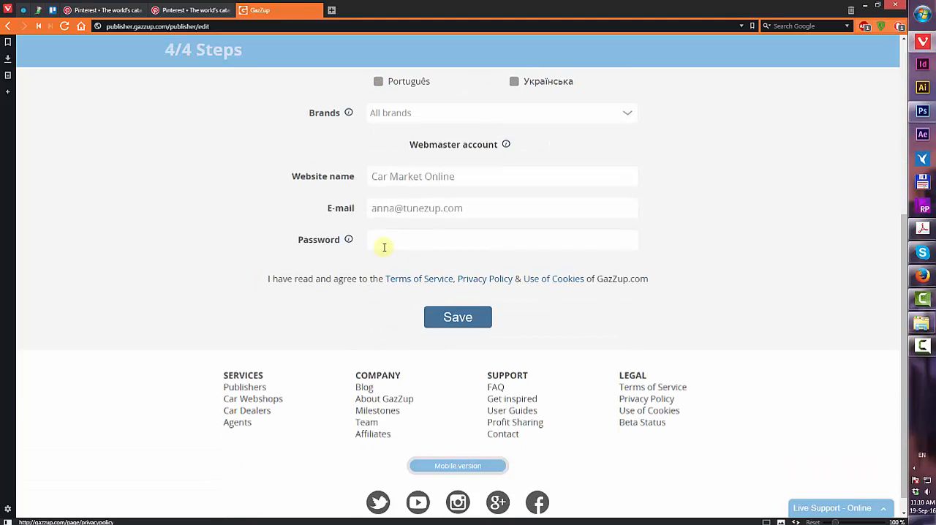
{"action": "left_click", "coordinate": [451, 319]}
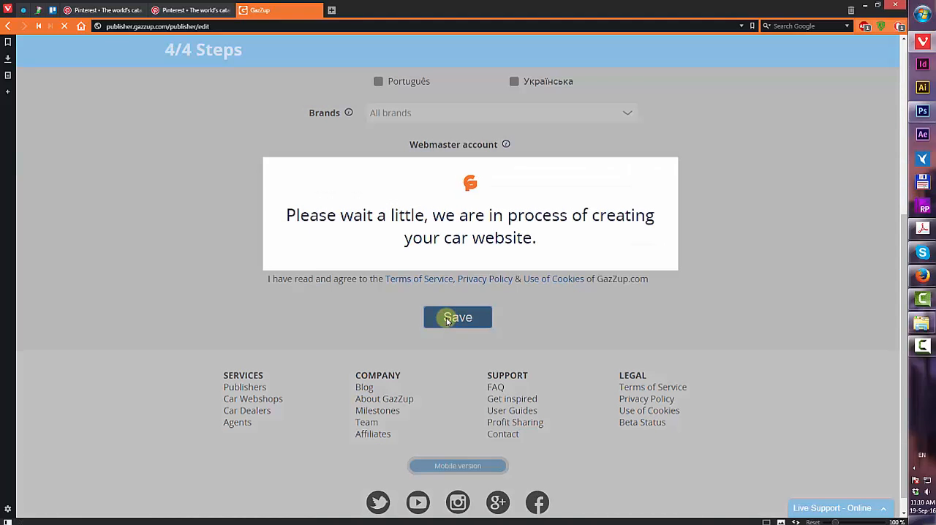
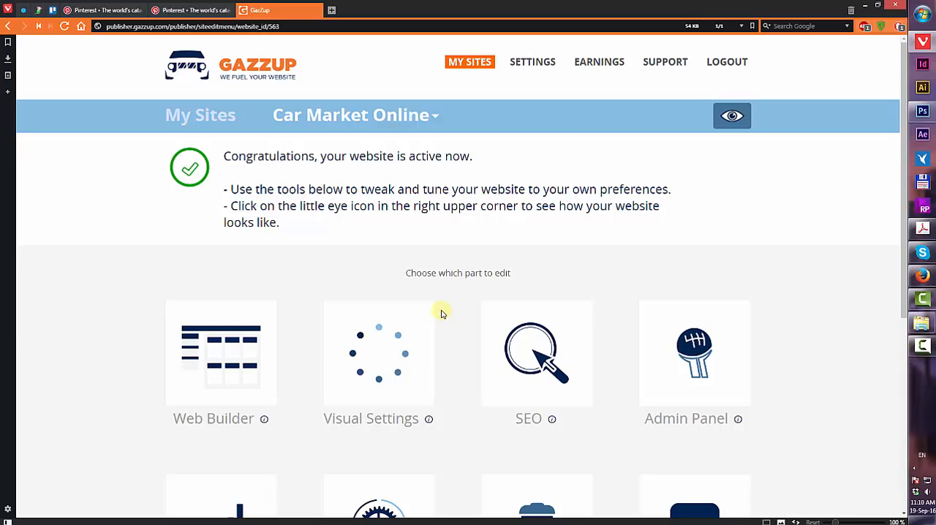
Open the site's Visual Settings colour schemes and look through the Colors list of website parts
{"action": "scroll", "coordinate": [442, 313], "scroll_direction": "down", "scroll_amount": 1}
{"action": "left_click", "coordinate": [373, 276]}
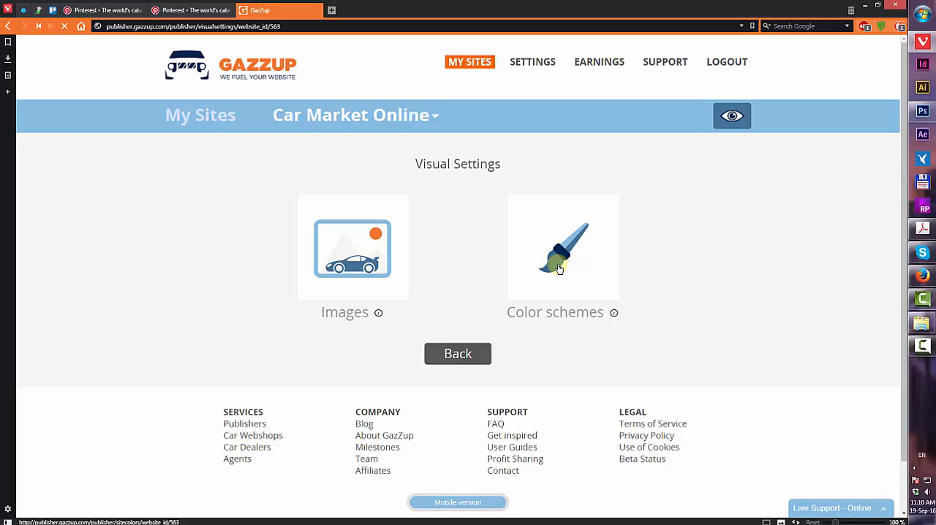
{"action": "left_click", "coordinate": [596, 296]}
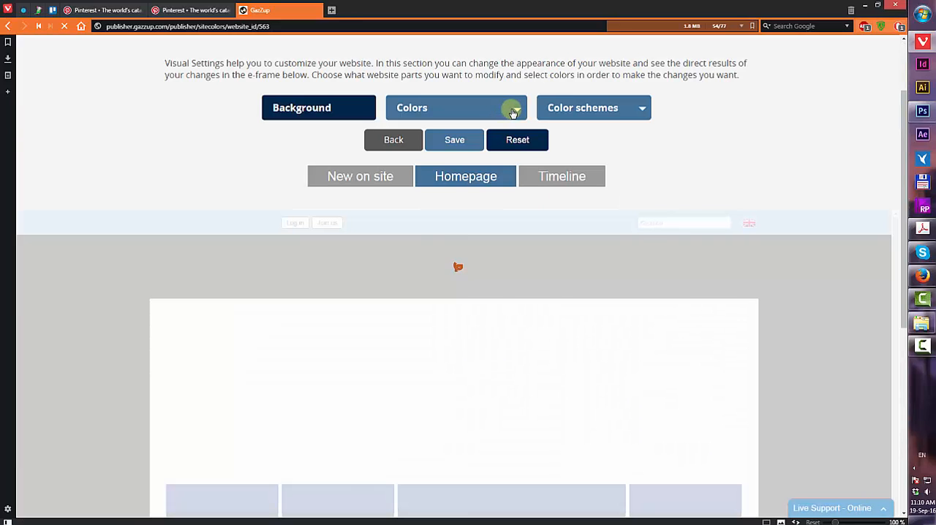
{"action": "scroll", "coordinate": [643, 249], "scroll_direction": "down", "scroll_amount": 3}
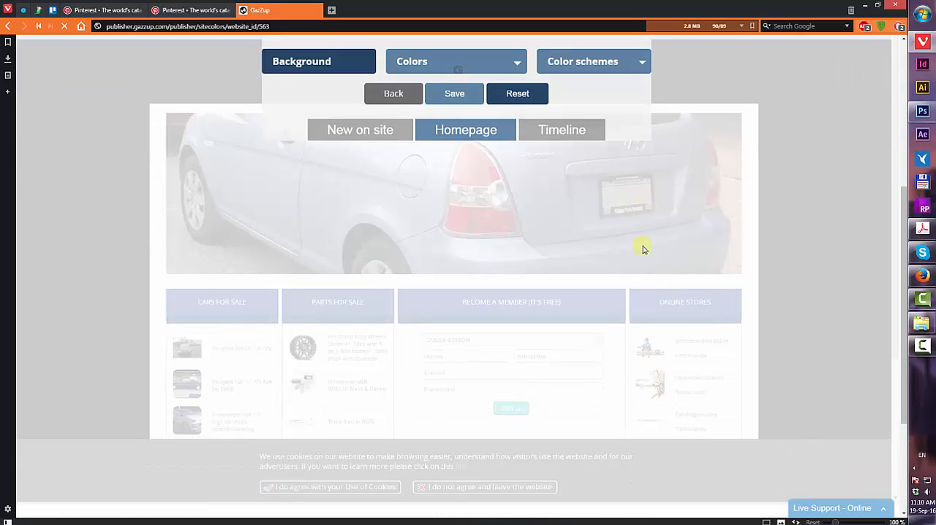
{"action": "scroll", "coordinate": [643, 250], "scroll_direction": "up", "scroll_amount": 4}
{"action": "left_click", "coordinate": [460, 107]}
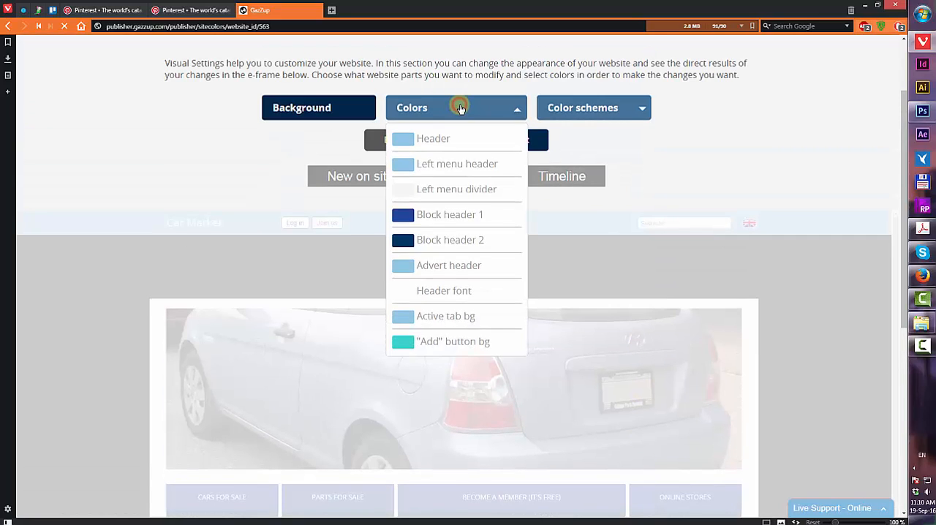
{"action": "left_click", "coordinate": [460, 107]}
Set the website background colour to black and save the background settings
{"action": "left_click", "coordinate": [344, 110]}
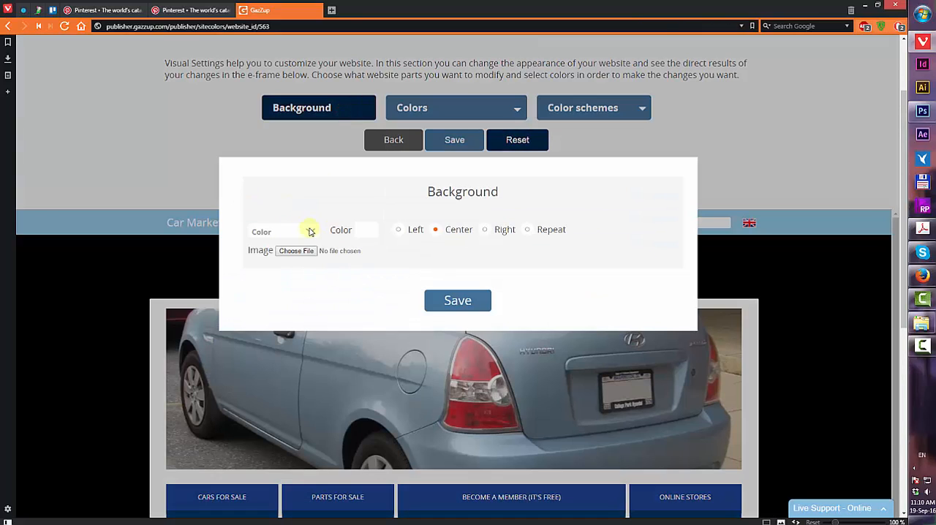
{"action": "left_click", "coordinate": [362, 231]}
{"action": "left_click_drag", "start_coordinate": [378, 288], "coordinate": [354, 326]}
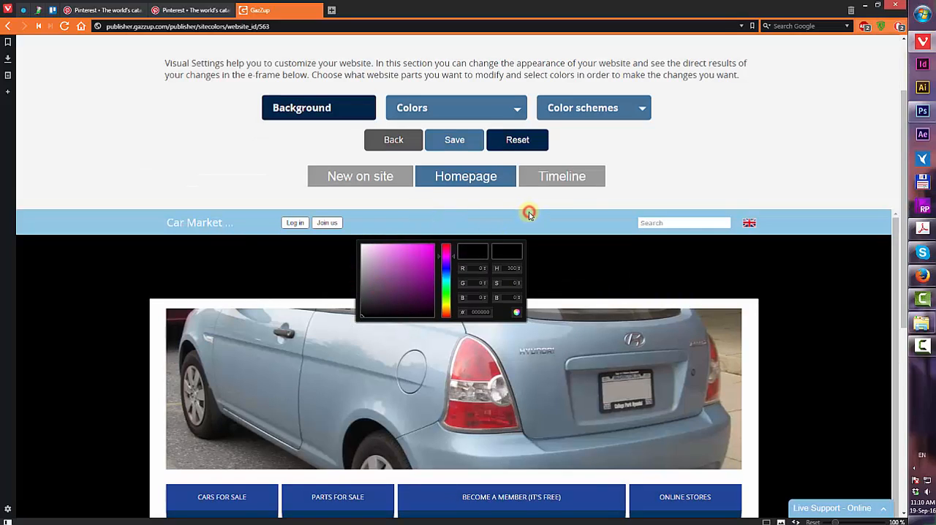
{"action": "left_click", "coordinate": [300, 108]}
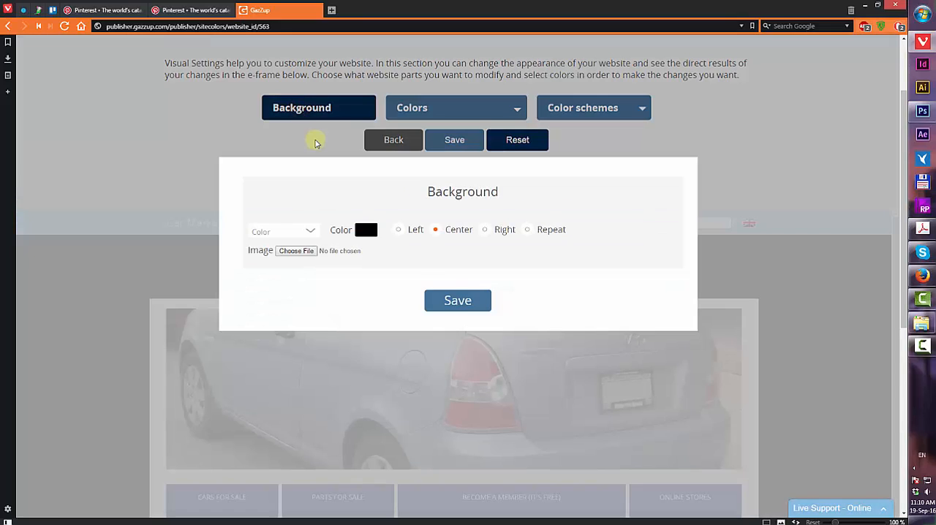
{"action": "left_click", "coordinate": [458, 301]}
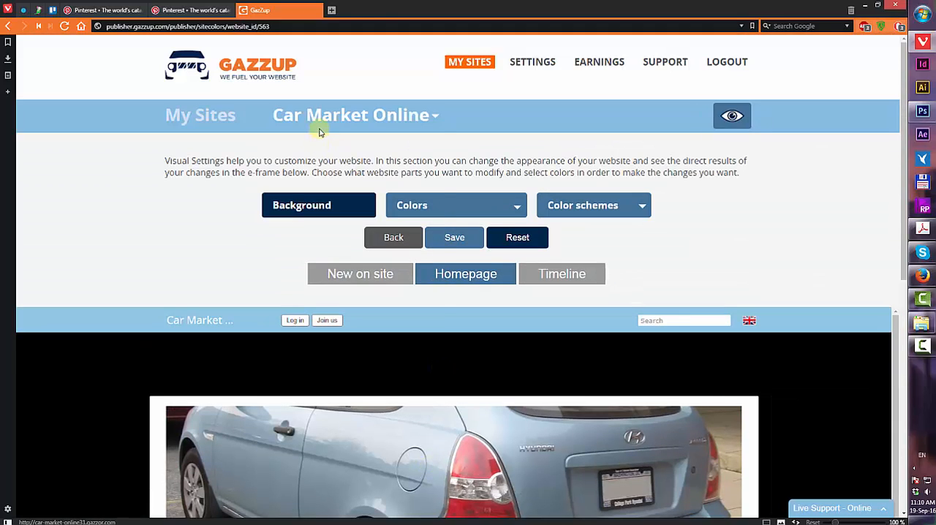
Open the Web Builder for Car Market Online and dismiss its introduction tutorial permanently
{"action": "left_click", "coordinate": [331, 117]}
{"action": "left_click", "coordinate": [341, 148]}
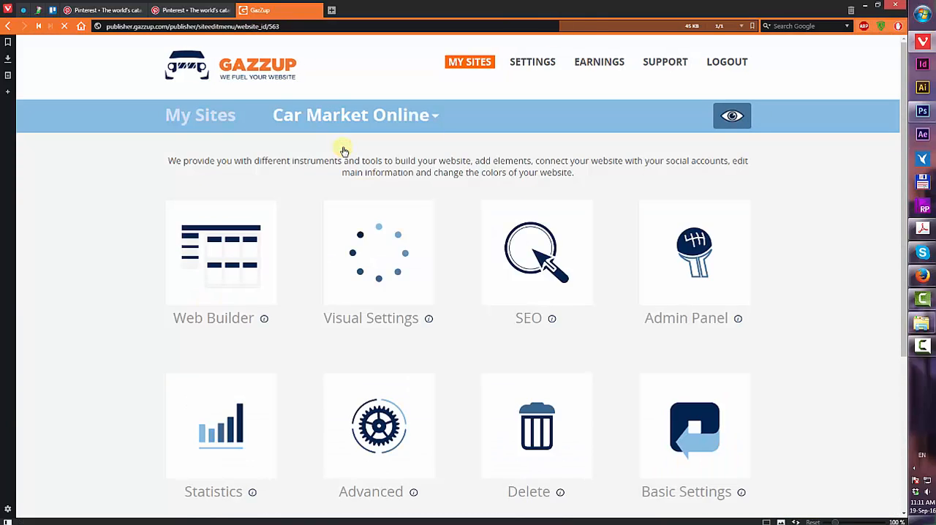
{"action": "left_click", "coordinate": [223, 261]}
{"action": "scroll", "coordinate": [247, 261], "scroll_direction": "down", "scroll_amount": 3}
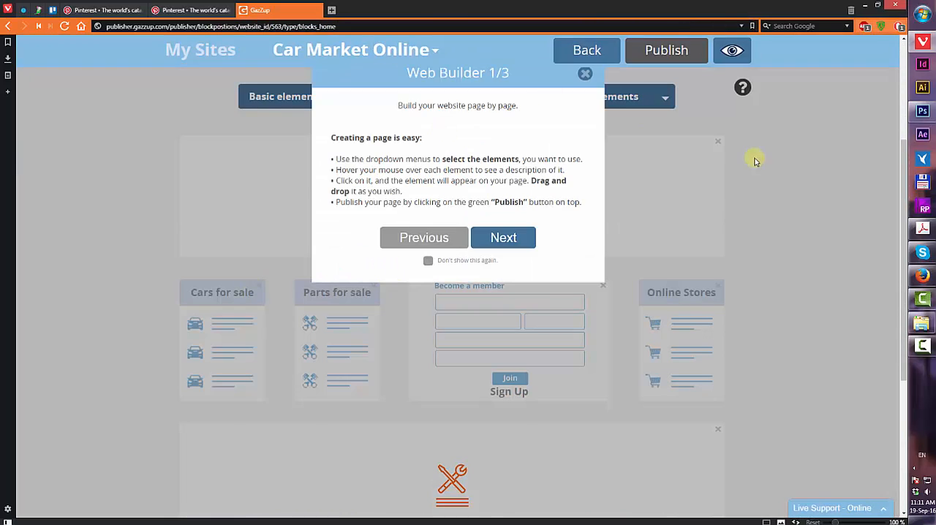
{"action": "scroll", "coordinate": [525, 283], "scroll_direction": "up", "scroll_amount": 2}
{"action": "left_click", "coordinate": [507, 335]}
{"action": "left_click", "coordinate": [504, 378]}
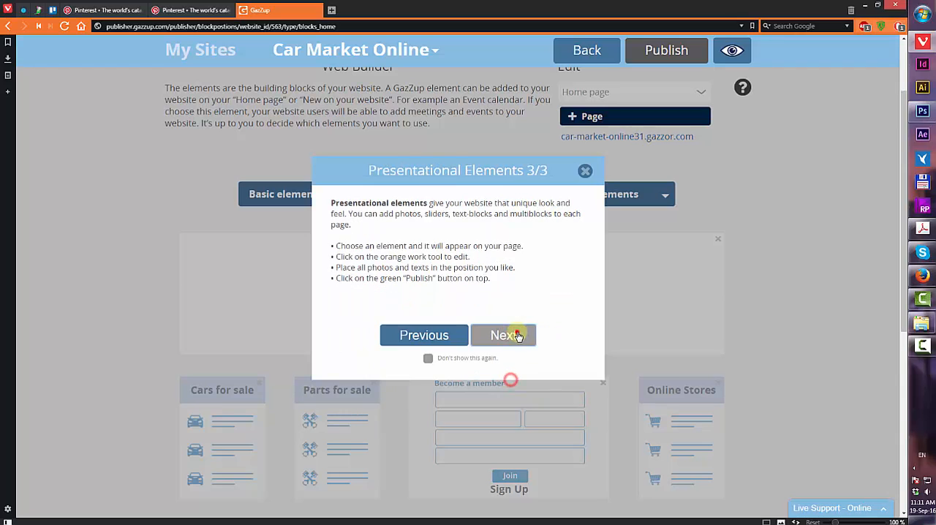
{"action": "left_click", "coordinate": [428, 358]}
{"action": "left_click", "coordinate": [586, 173]}
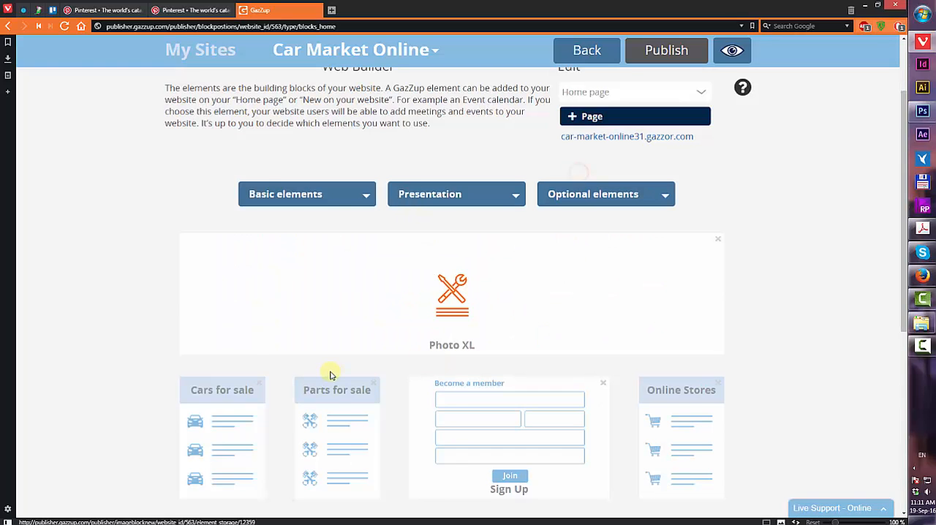
Delete all existing homepage elements, including Cars for sale, Parts for sale, Become a member, Online Stores and Photo XL
{"action": "scroll", "coordinate": [328, 367], "scroll_direction": "down", "scroll_amount": 2}
{"action": "left_click", "coordinate": [259, 286]}
{"action": "left_click", "coordinate": [260, 288]}
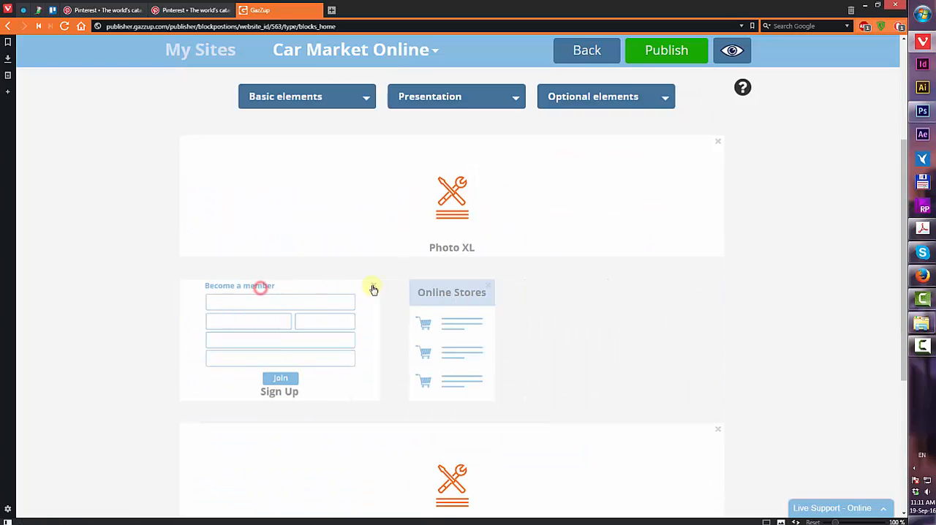
{"action": "left_click", "coordinate": [372, 284]}
{"action": "left_click", "coordinate": [256, 286]}
{"action": "left_click", "coordinate": [718, 287]}
{"action": "left_click", "coordinate": [495, 276]}
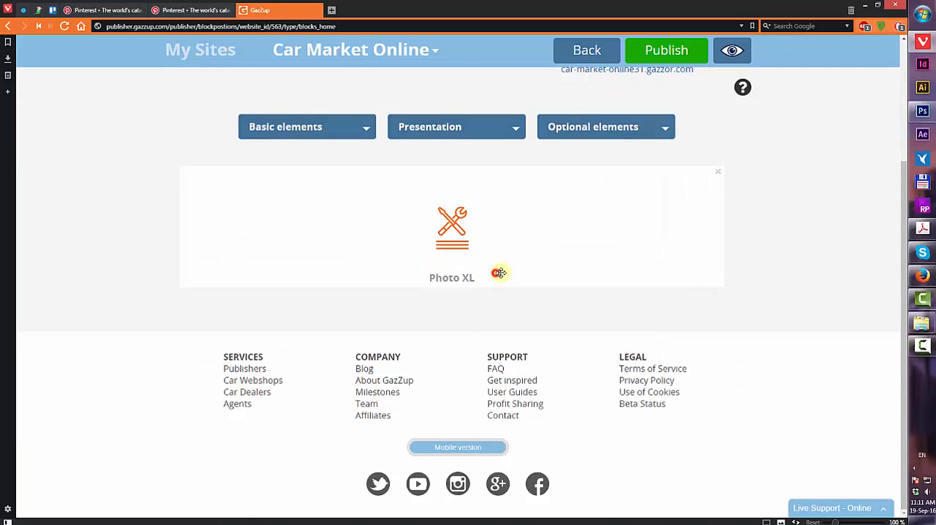
{"action": "left_click", "coordinate": [715, 218]}
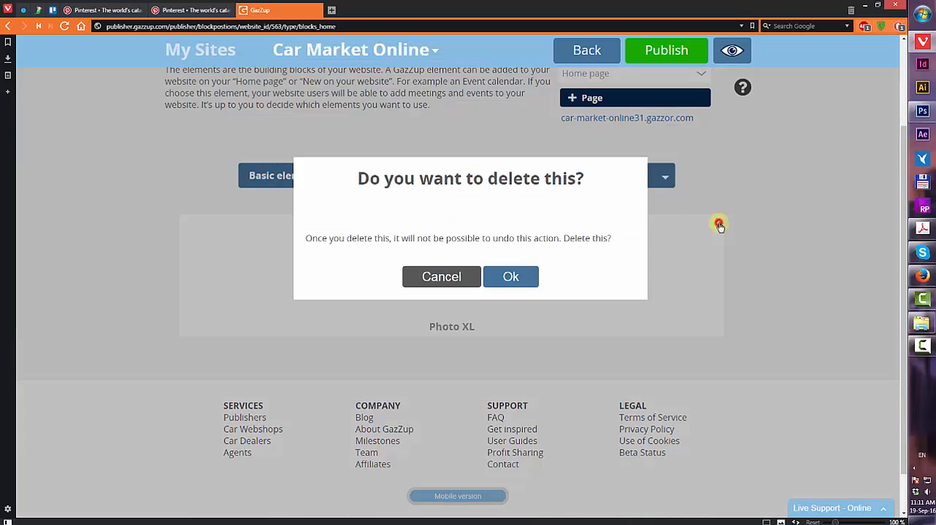
{"action": "left_click", "coordinate": [512, 276]}
Add a Photo slider XL presentation element to the homepage
{"action": "left_click", "coordinate": [446, 268]}
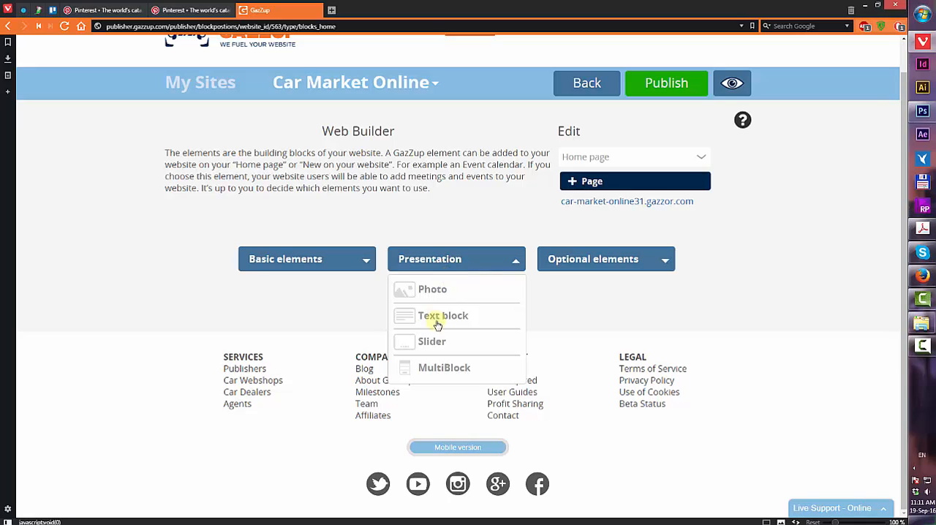
{"action": "left_click", "coordinate": [437, 344]}
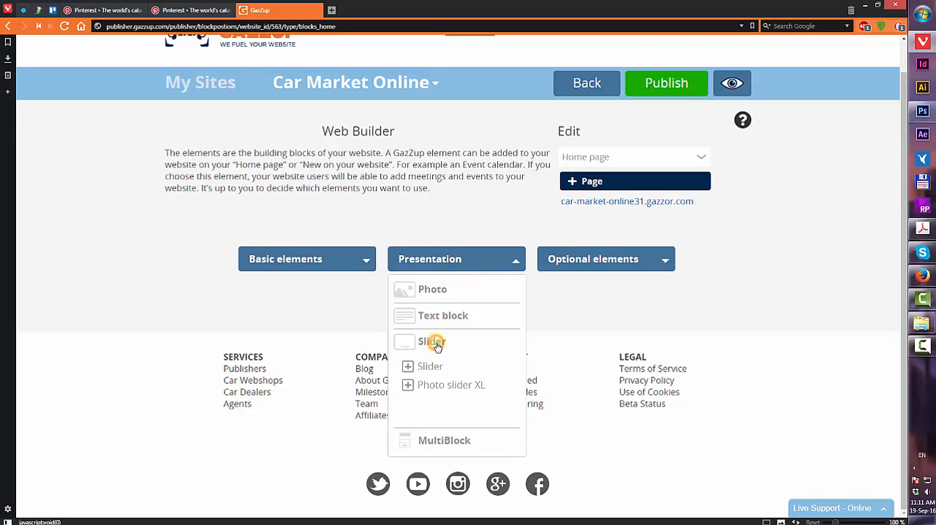
{"action": "left_click", "coordinate": [450, 387]}
{"action": "left_click", "coordinate": [784, 286]}
{"action": "scroll", "coordinate": [779, 283], "scroll_direction": "down", "scroll_amount": 4}
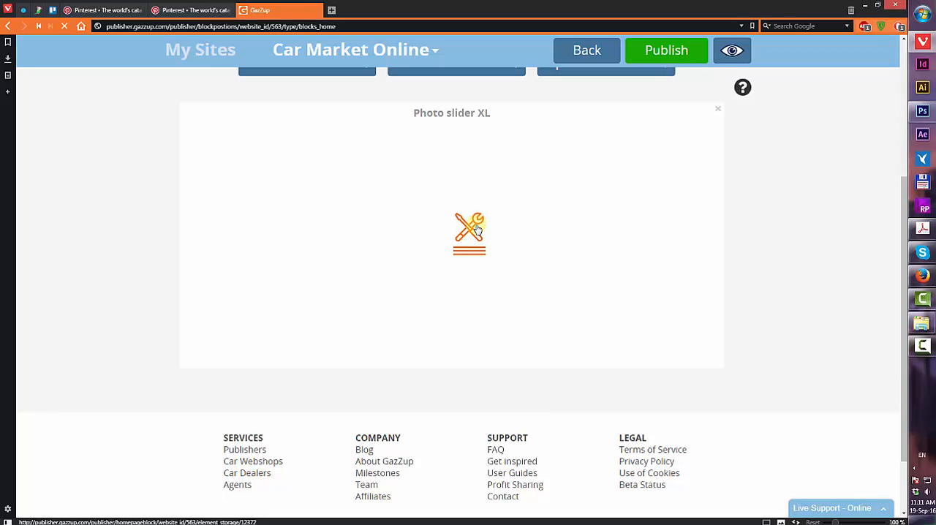
Edit the Photo slider XL and add a first slide using Slider_big1.jpg from the Tutorial folder
{"action": "left_click", "coordinate": [476, 229]}
{"action": "left_click", "coordinate": [465, 171]}
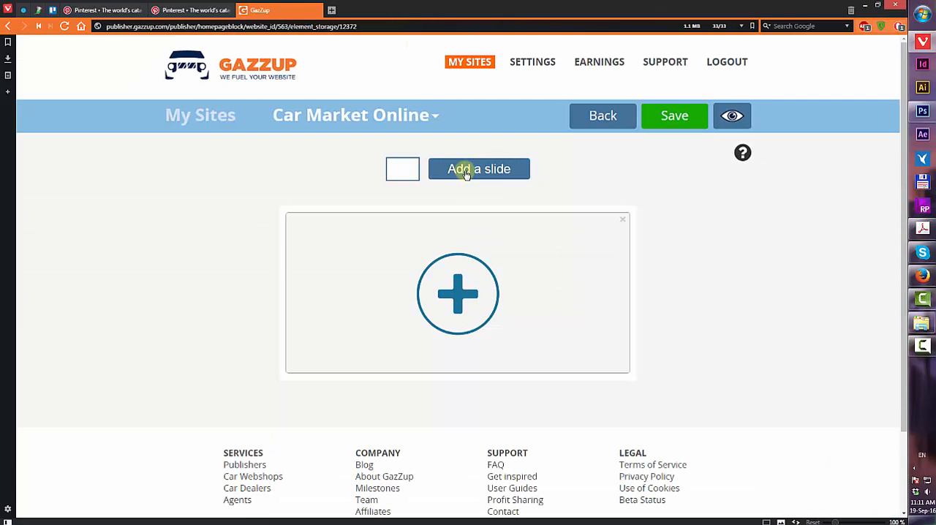
{"action": "left_click", "coordinate": [467, 296]}
{"action": "left_click", "coordinate": [391, 188]}
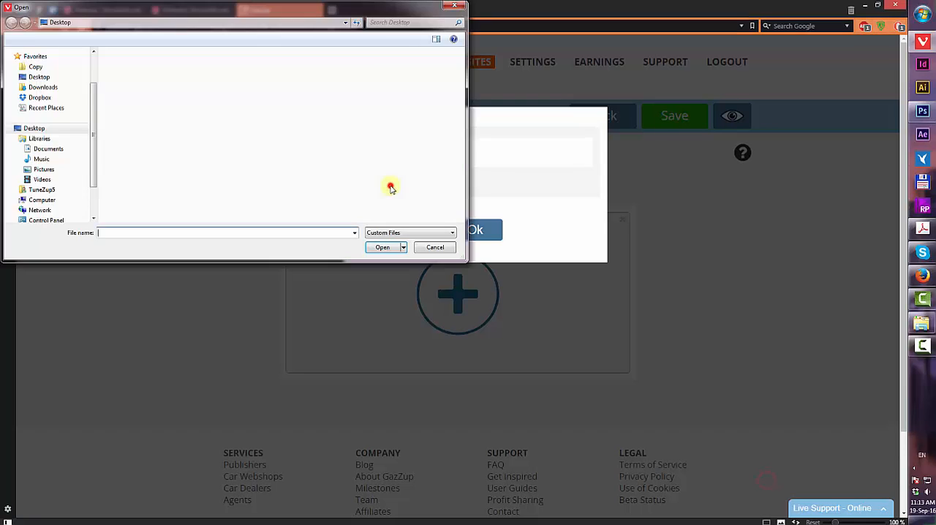
{"action": "double_click", "coordinate": [112, 161]}
{"action": "double_click", "coordinate": [130, 65]}
{"action": "double_click", "coordinate": [131, 64]}
{"action": "double_click", "coordinate": [138, 149]}
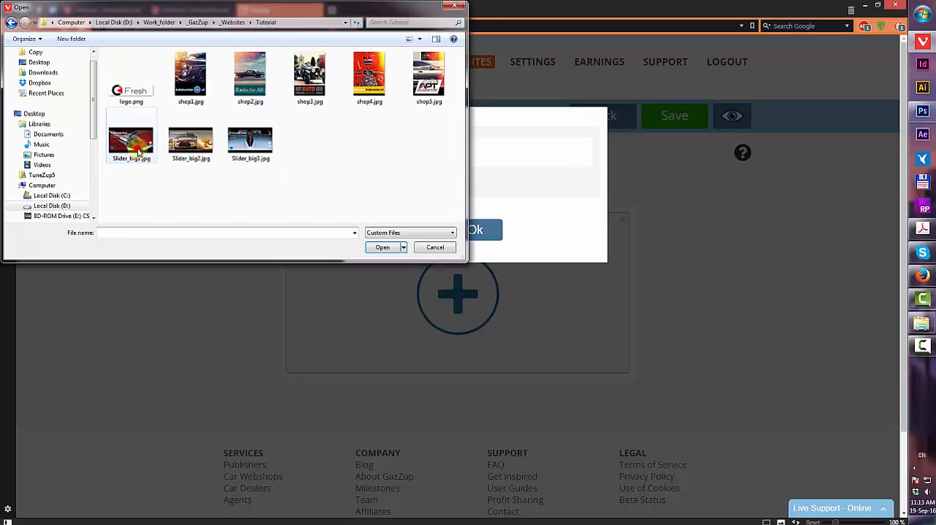
{"action": "left_click", "coordinate": [139, 150]}
{"action": "left_click", "coordinate": [377, 247]}
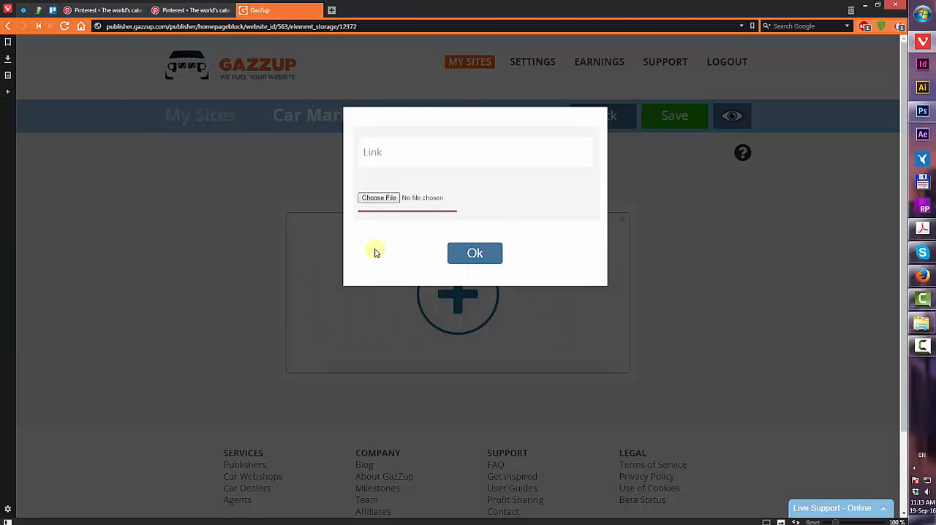
{"action": "left_click", "coordinate": [475, 265]}
Add a second slide to the slider using Slider_big2.jpg
{"action": "left_click", "coordinate": [466, 165]}
{"action": "left_click", "coordinate": [462, 297]}
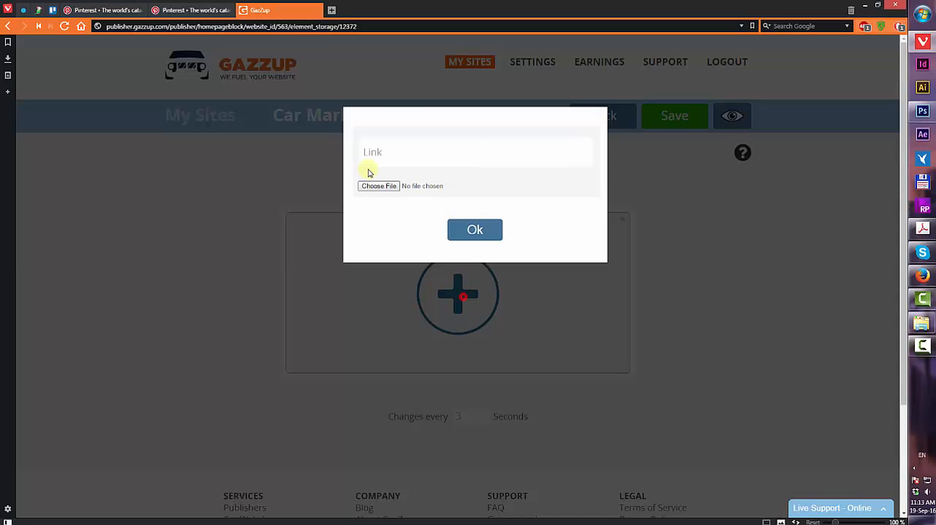
{"action": "left_click", "coordinate": [378, 187]}
{"action": "double_click", "coordinate": [196, 115]}
{"action": "left_click", "coordinate": [477, 265]}
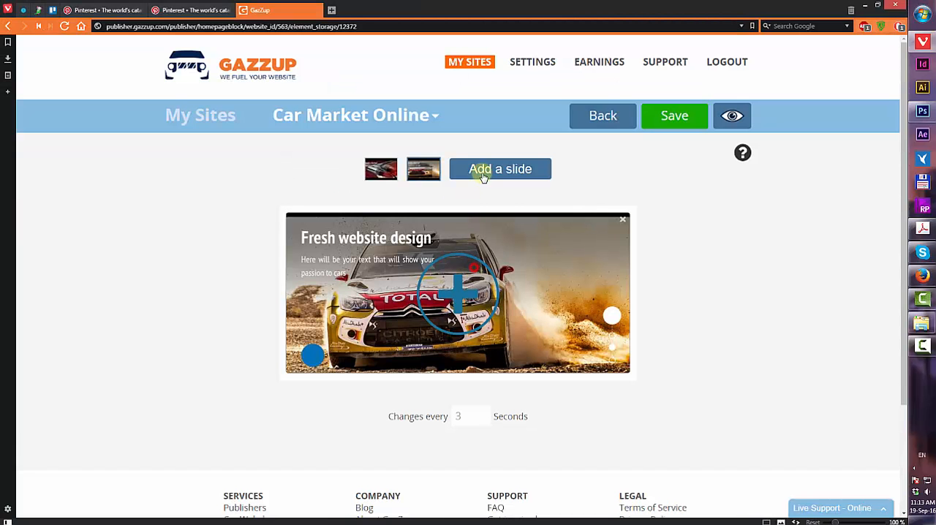
Add a third slide using Slider_big3.jpg and return to the Web Builder
{"action": "left_click", "coordinate": [482, 170]}
{"action": "left_click", "coordinate": [458, 296]}
{"action": "left_click", "coordinate": [378, 186]}
{"action": "double_click", "coordinate": [427, 289]}
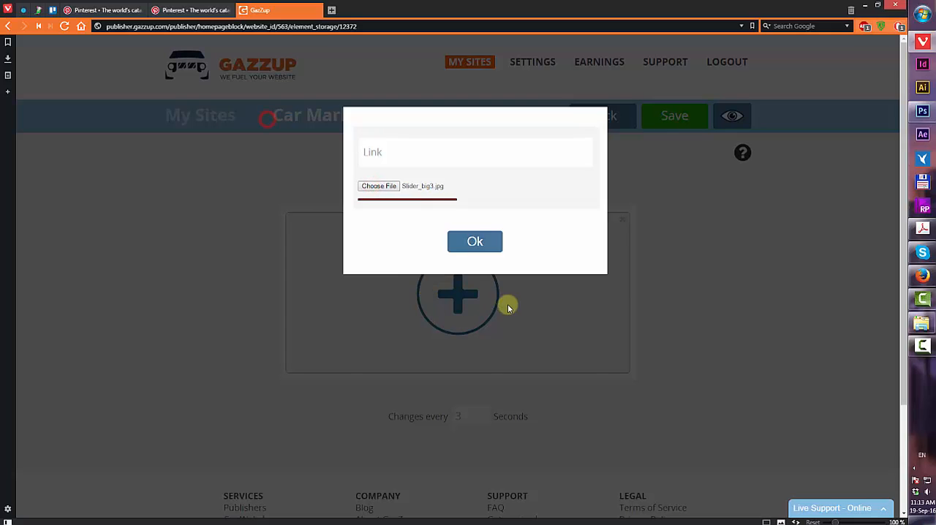
{"action": "left_click", "coordinate": [476, 265]}
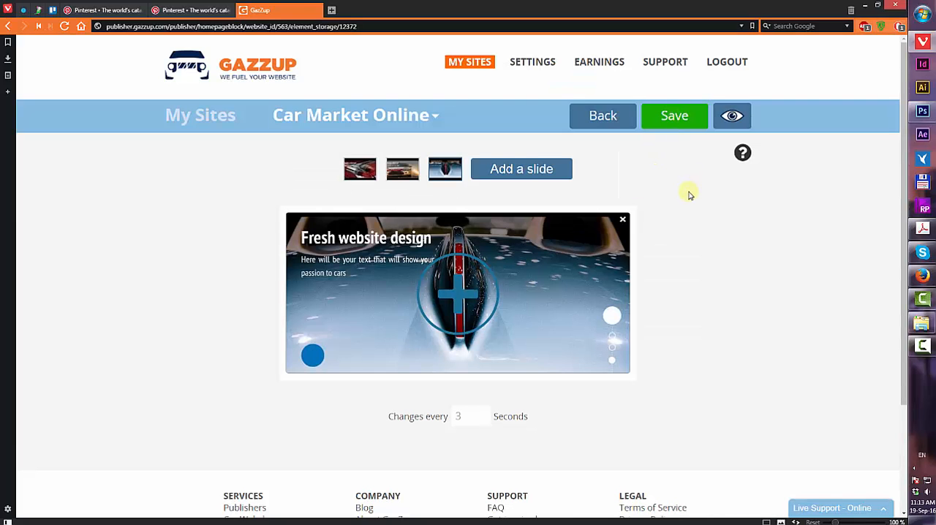
{"action": "left_click", "coordinate": [602, 115]}
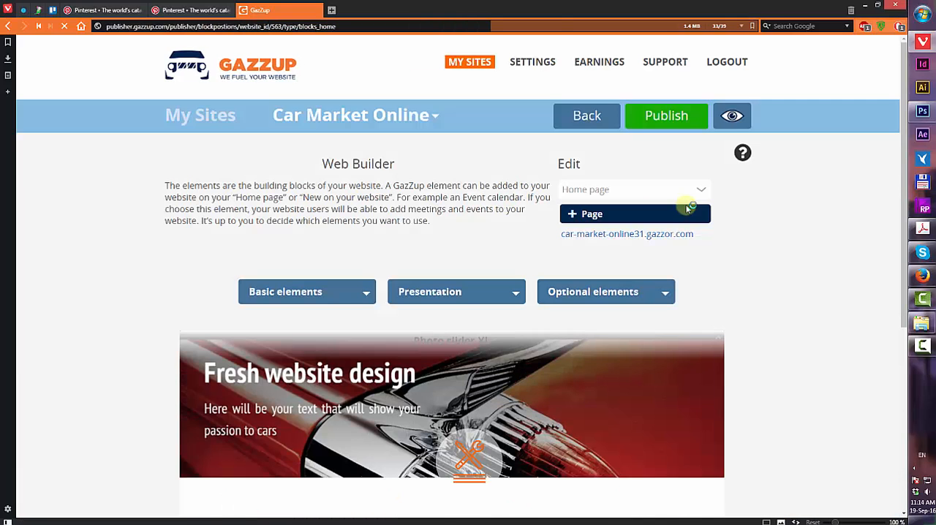
Add a Photo presentation element below the slider on the homepage
{"action": "scroll", "coordinate": [687, 208], "scroll_direction": "down", "scroll_amount": 4}
{"action": "scroll", "coordinate": [523, 203], "scroll_direction": "up", "scroll_amount": 2}
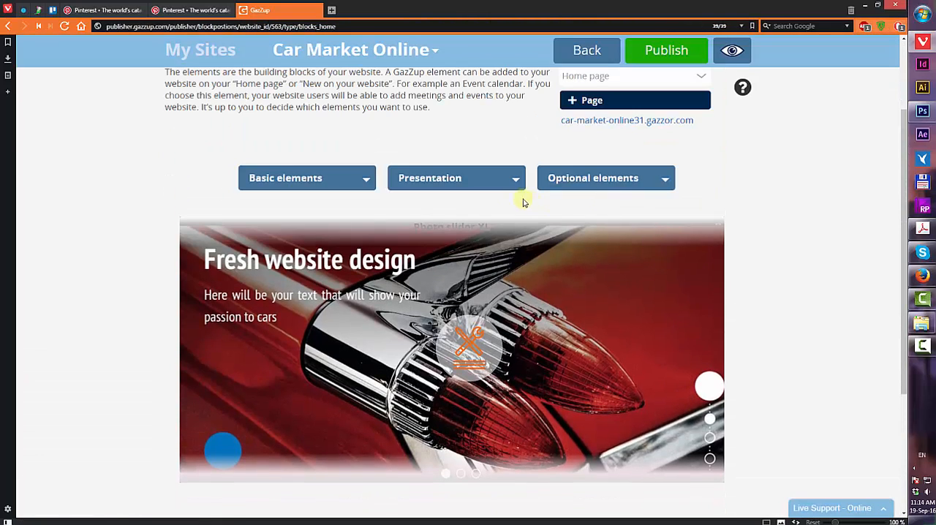
{"action": "left_click", "coordinate": [453, 181]}
{"action": "left_click", "coordinate": [434, 209]}
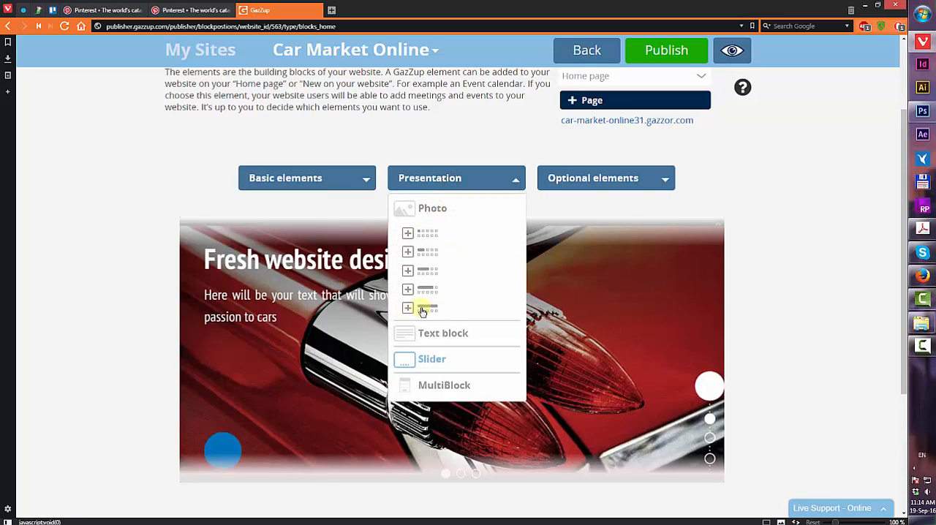
{"action": "left_click_drag", "start_coordinate": [422, 311], "coordinate": [642, 426]}
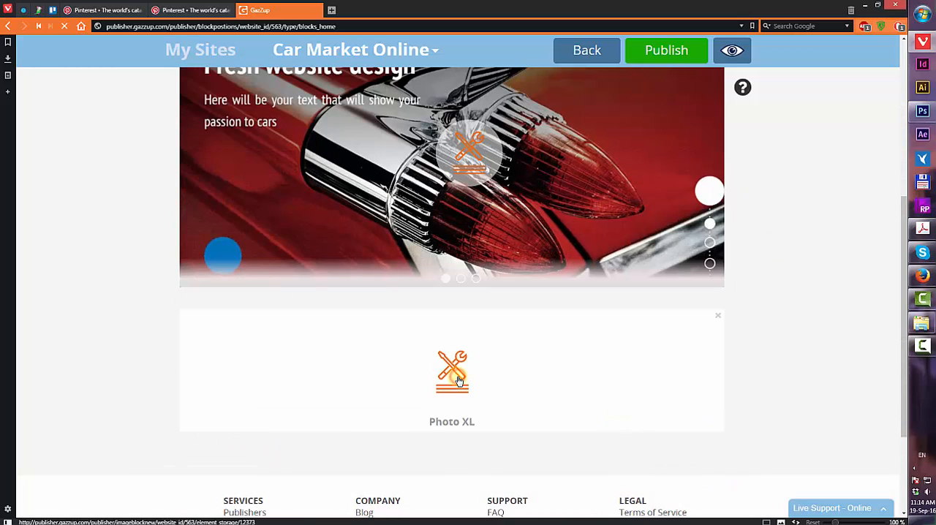
Open the Photo XL element for editing and load photoblock 5x1.jpg from the Tutorial folder as its image
{"action": "left_click", "coordinate": [459, 380]}
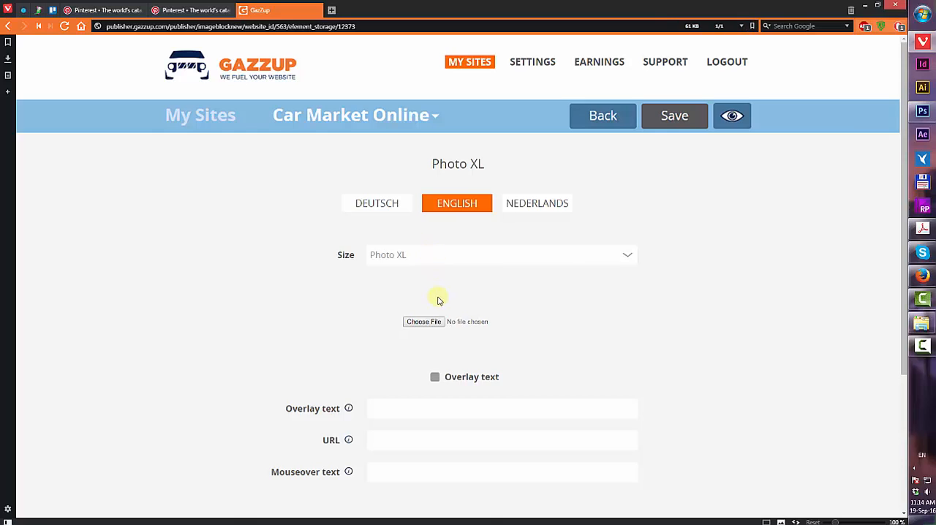
{"action": "scroll", "coordinate": [438, 292], "scroll_direction": "down", "scroll_amount": 2}
{"action": "left_click", "coordinate": [362, 108]}
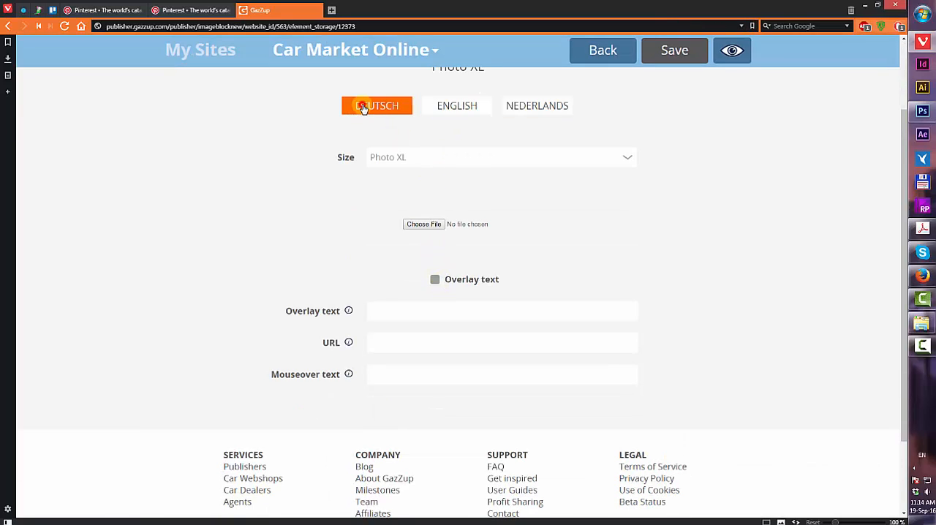
{"action": "left_click", "coordinate": [454, 107]}
{"action": "left_click", "coordinate": [518, 111]}
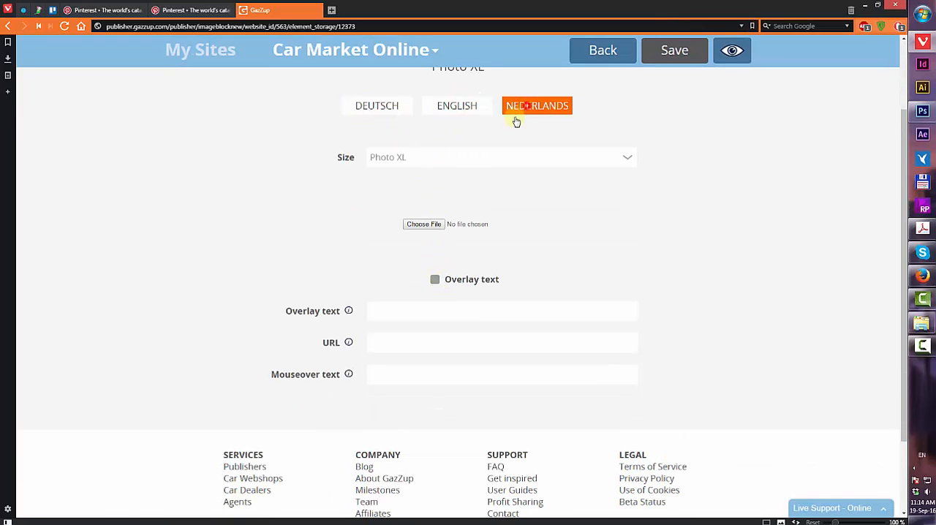
{"action": "left_click", "coordinate": [459, 102]}
{"action": "left_click", "coordinate": [424, 226]}
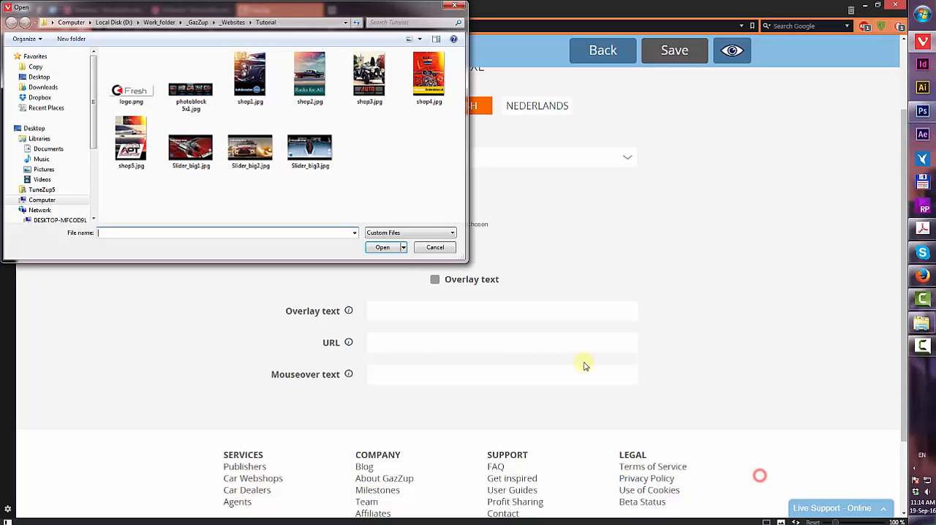
{"action": "left_click", "coordinate": [181, 94]}
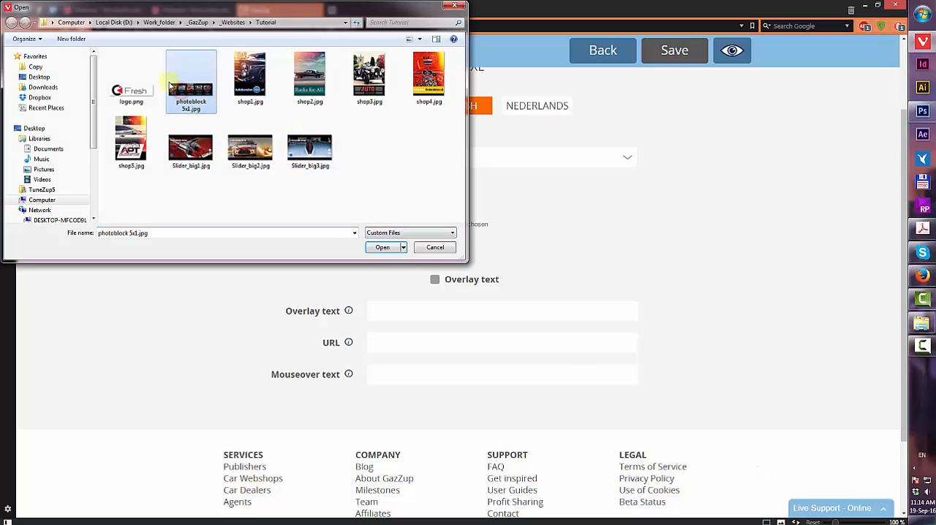
{"action": "left_click", "coordinate": [381, 248]}
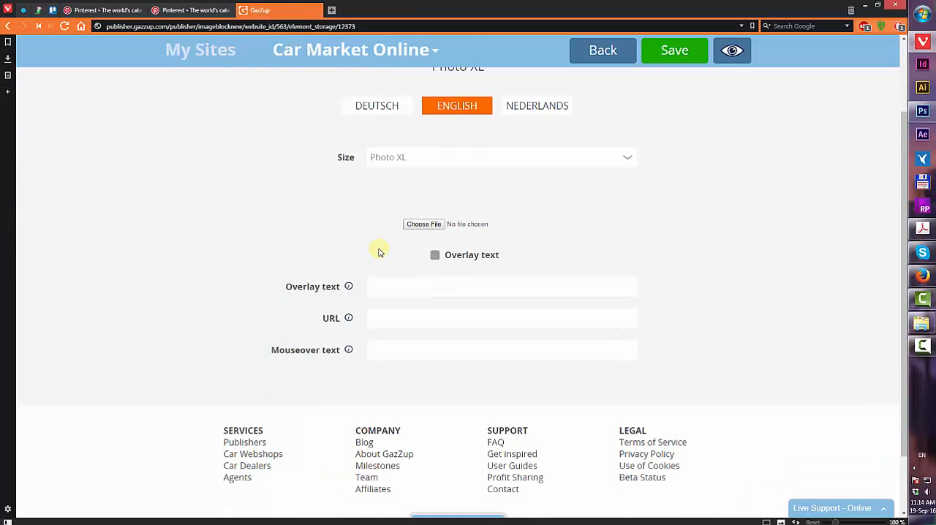
Clear the Photo XL element's overlay text field, leaving the overlay, URL and mouseover fields empty
{"action": "scroll", "coordinate": [410, 266], "scroll_direction": "down", "scroll_amount": 2}
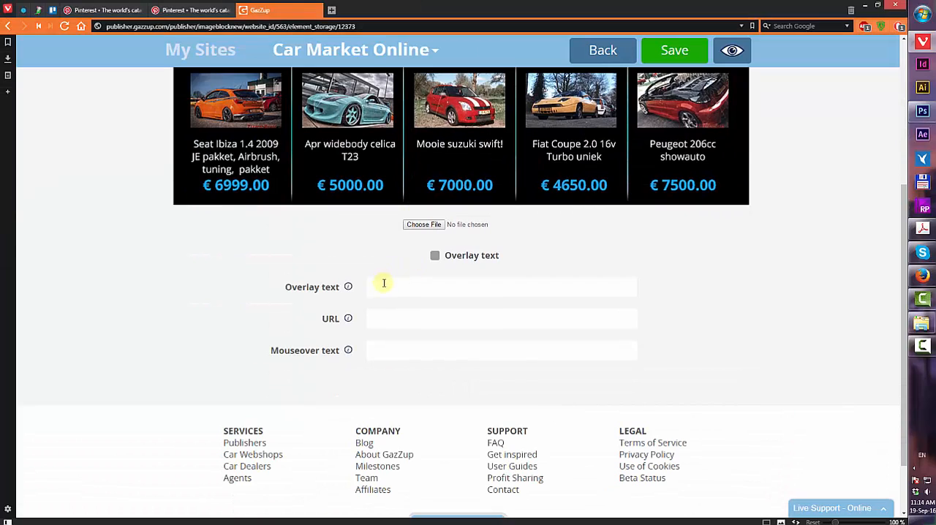
{"action": "left_click", "coordinate": [384, 284]}
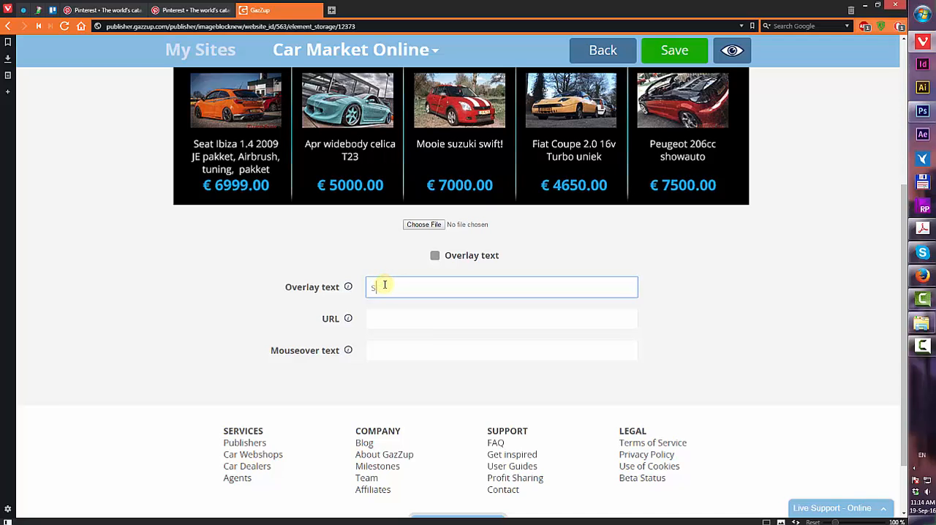
{"action": "double_click", "coordinate": [442, 281]}
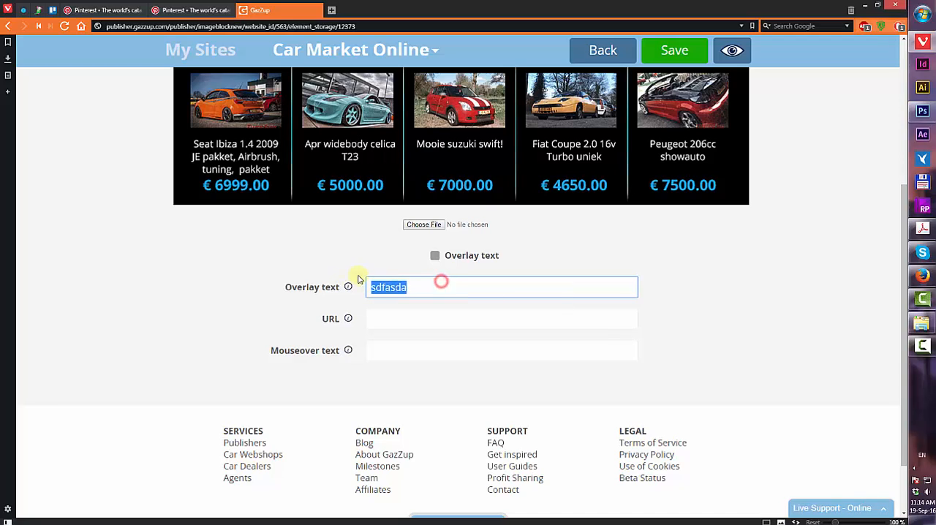
{"action": "left_click", "coordinate": [434, 258]}
{"action": "left_click", "coordinate": [418, 285]}
{"action": "key", "text": "ctrl+a"}
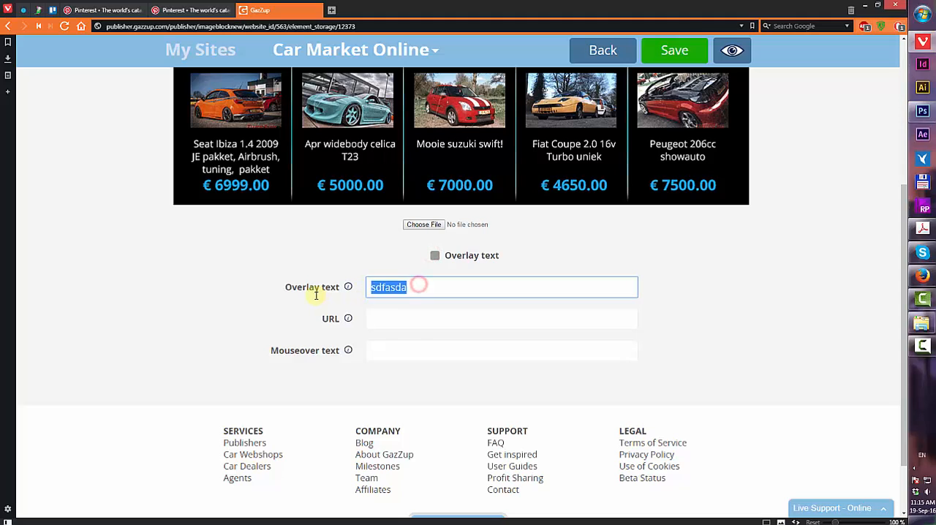
{"action": "key", "text": "BackSpace"}
{"action": "left_click", "coordinate": [383, 320]}
{"action": "left_click", "coordinate": [391, 359]}
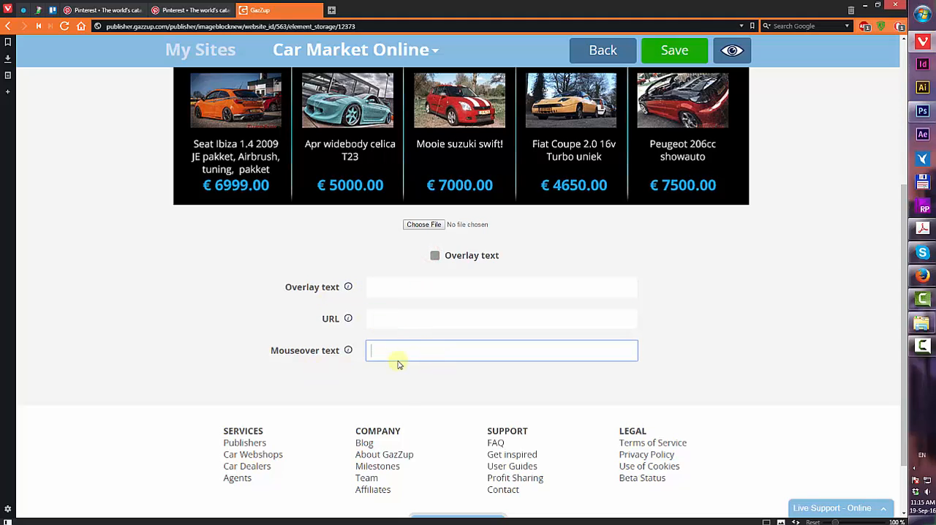
Save the Photo XL element and return to the Web Builder
{"action": "scroll", "coordinate": [435, 303], "scroll_direction": "up", "scroll_amount": 3}
{"action": "scroll", "coordinate": [434, 329], "scroll_direction": "down", "scroll_amount": 2}
{"action": "scroll", "coordinate": [366, 393], "scroll_direction": "up", "scroll_amount": 1}
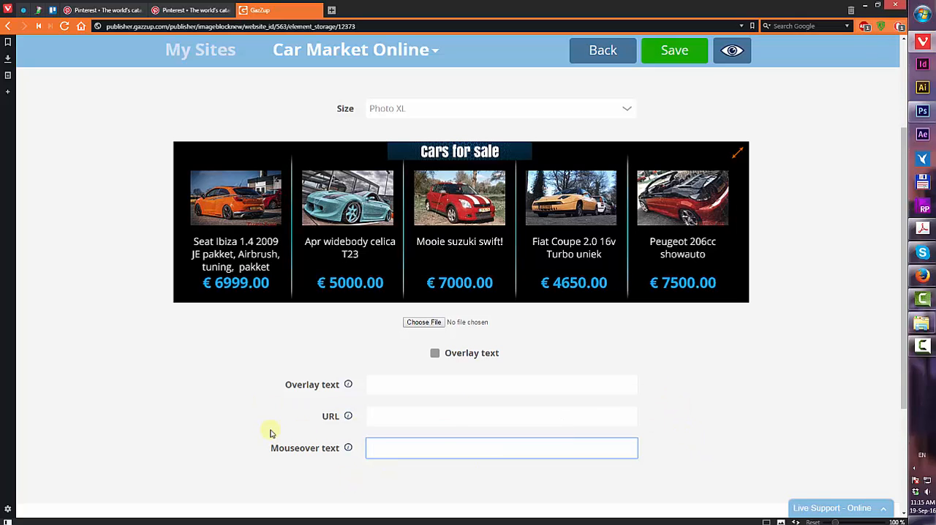
{"action": "left_click", "coordinate": [673, 55]}
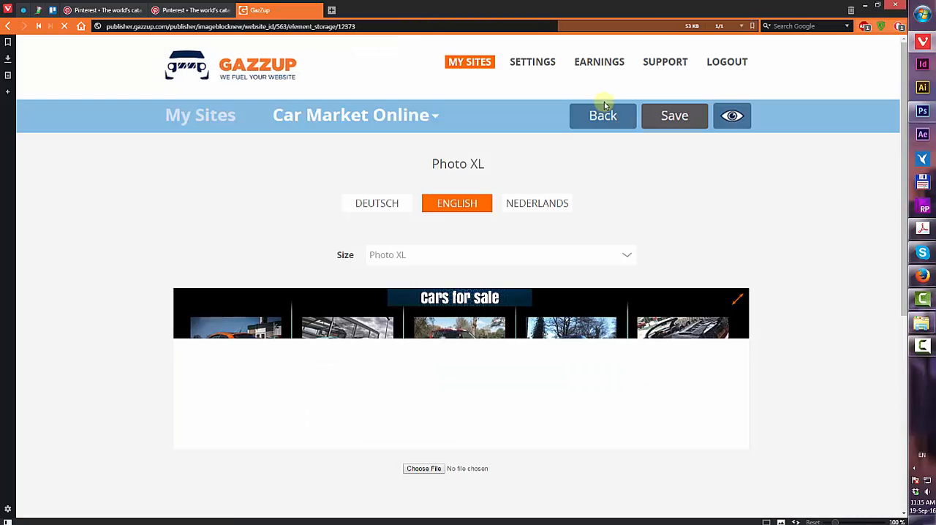
{"action": "left_click", "coordinate": [603, 116]}
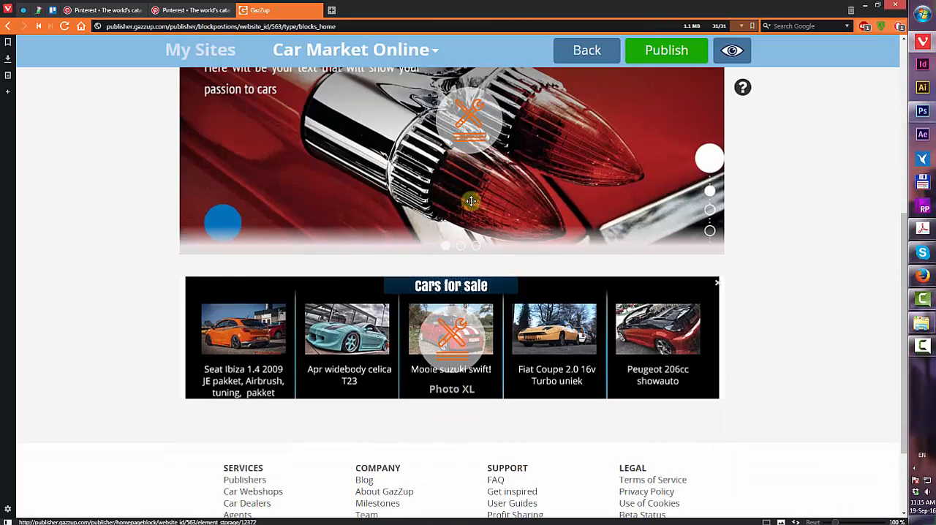
Add a Presentation photo row of five Photo XS elements to the homepage
{"action": "scroll", "coordinate": [471, 203], "scroll_direction": "up", "scroll_amount": 6}
{"action": "left_click", "coordinate": [437, 243]}
{"action": "left_click", "coordinate": [421, 272]}
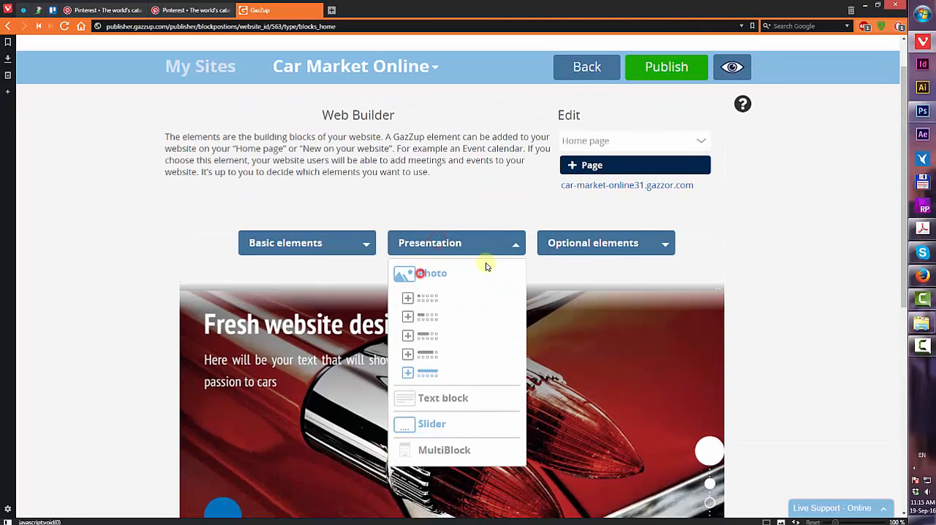
{"action": "left_click", "coordinate": [426, 301]}
{"action": "left_click", "coordinate": [561, 275]}
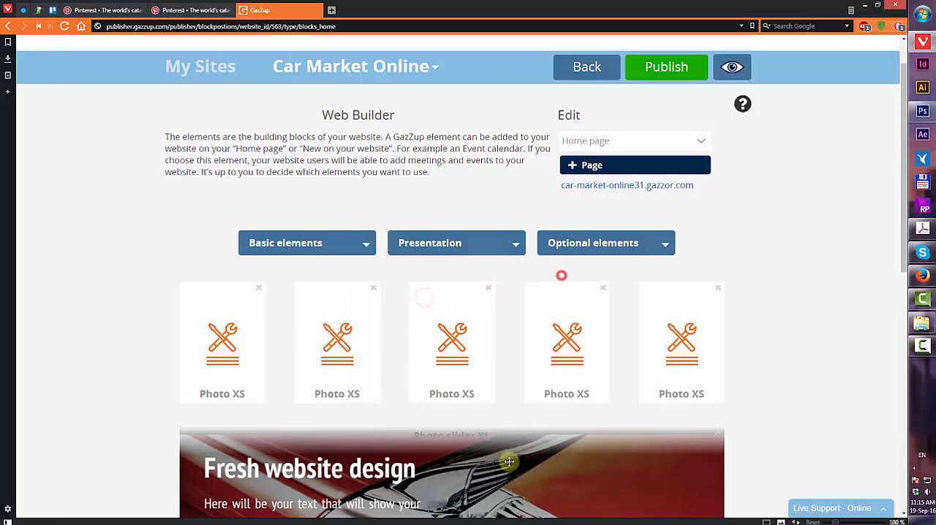
Move the row of five Photo XS elements below the Cars for sale Photo XL block
{"action": "scroll", "coordinate": [510, 320], "scroll_direction": "down", "scroll_amount": 3}
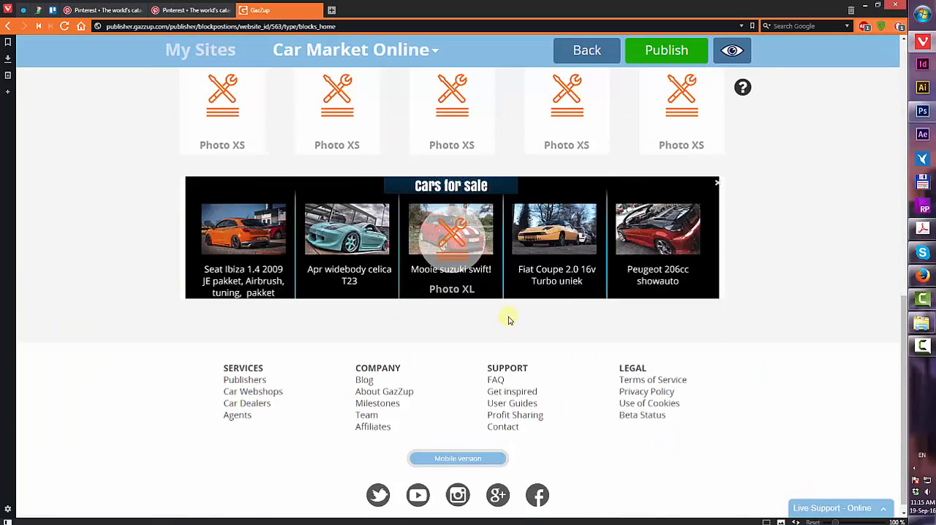
{"action": "scroll", "coordinate": [510, 320], "scroll_direction": "up", "scroll_amount": 3}
{"action": "left_click_drag", "start_coordinate": [534, 352], "coordinate": [516, 135]}
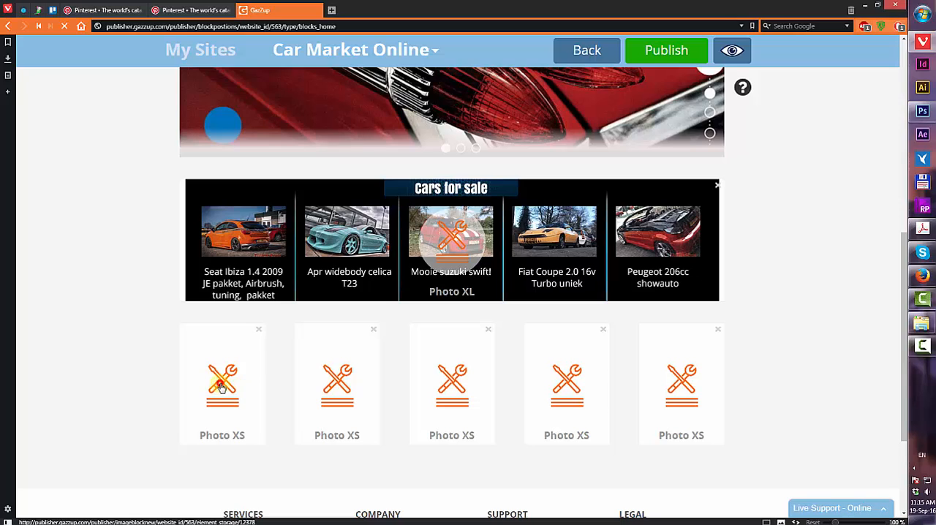
Load shop1.jpg into the first Photo XS element, save it and return to the Web Builder
{"action": "left_click", "coordinate": [222, 388]}
{"action": "left_click", "coordinate": [425, 321]}
{"action": "left_click", "coordinate": [248, 73]}
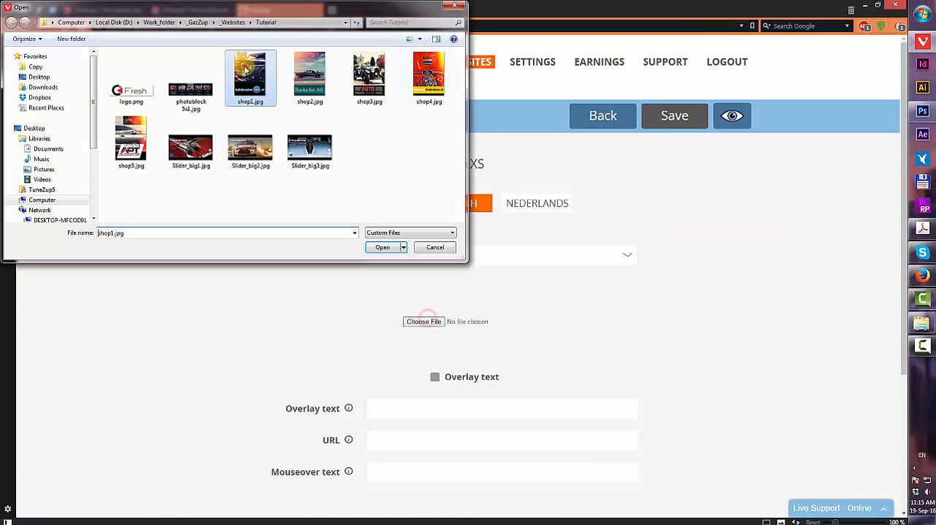
{"action": "double_click", "coordinate": [245, 68]}
{"action": "scroll", "coordinate": [539, 358], "scroll_direction": "down", "scroll_amount": 4}
{"action": "scroll", "coordinate": [541, 351], "scroll_direction": "up", "scroll_amount": 2}
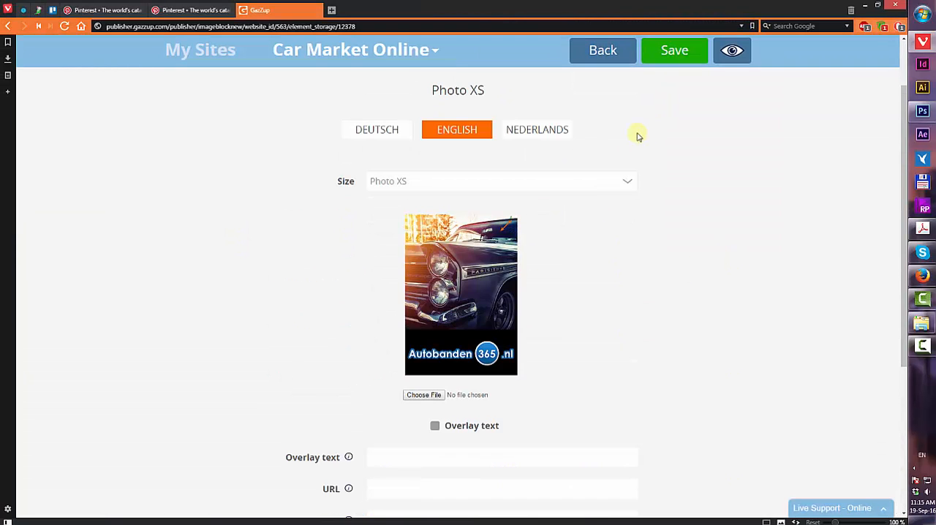
{"action": "left_click", "coordinate": [662, 43]}
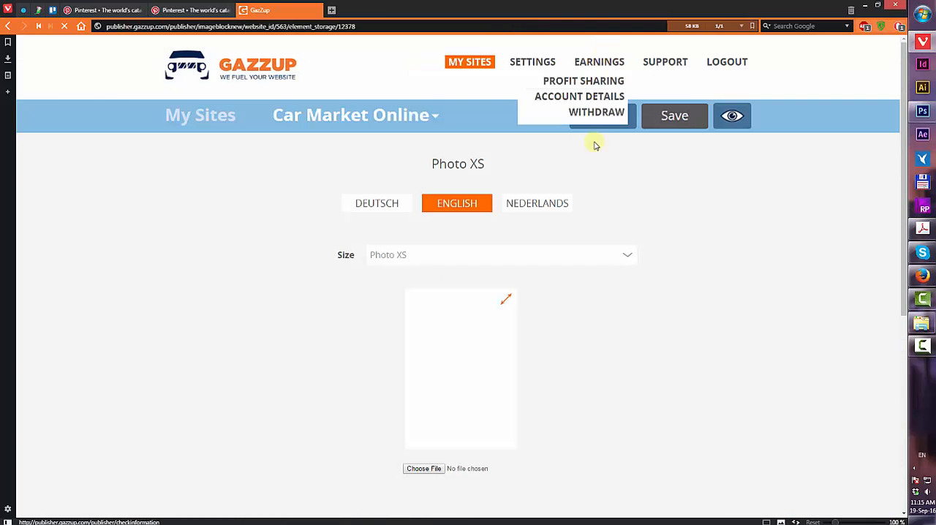
{"action": "scroll", "coordinate": [688, 267], "scroll_direction": "down", "scroll_amount": 2}
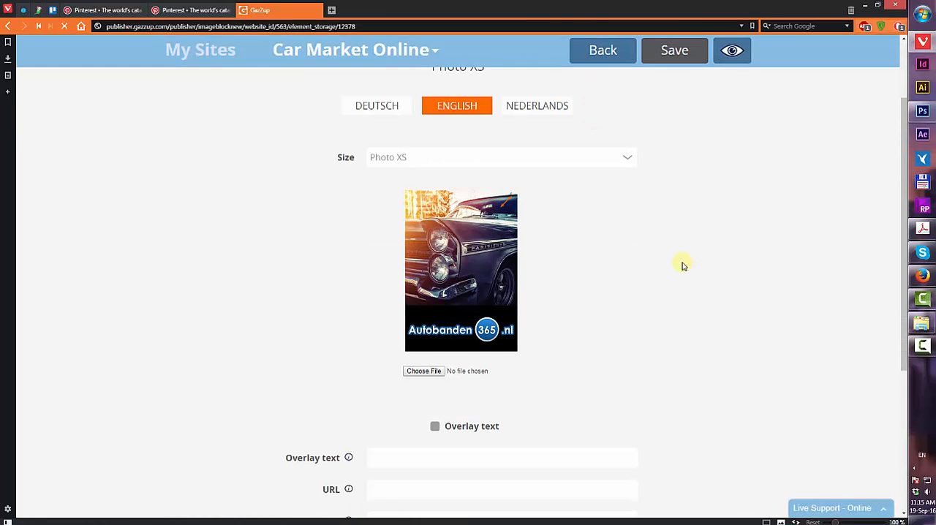
{"action": "scroll", "coordinate": [680, 263], "scroll_direction": "down", "scroll_amount": 2}
{"action": "left_click", "coordinate": [360, 360]}
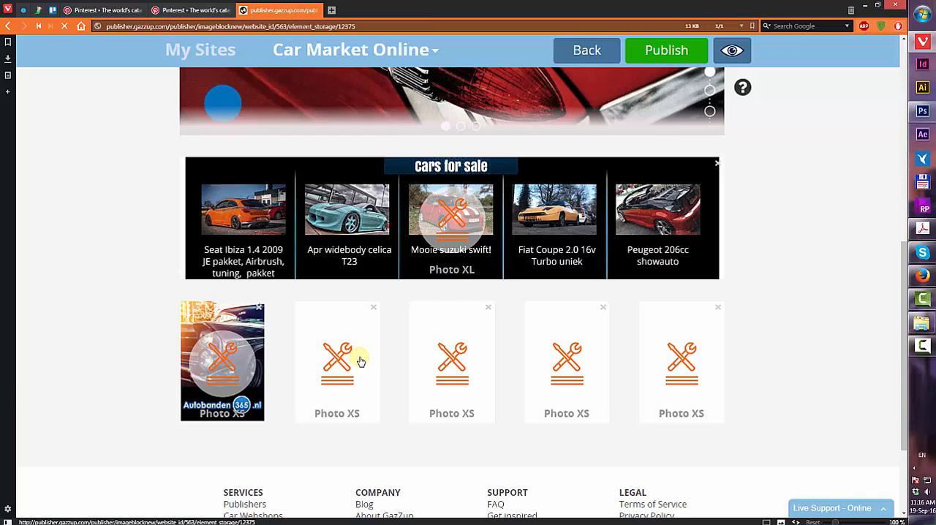
Load shop2.jpg into the next Photo XS element and save it
{"action": "left_click", "coordinate": [424, 321]}
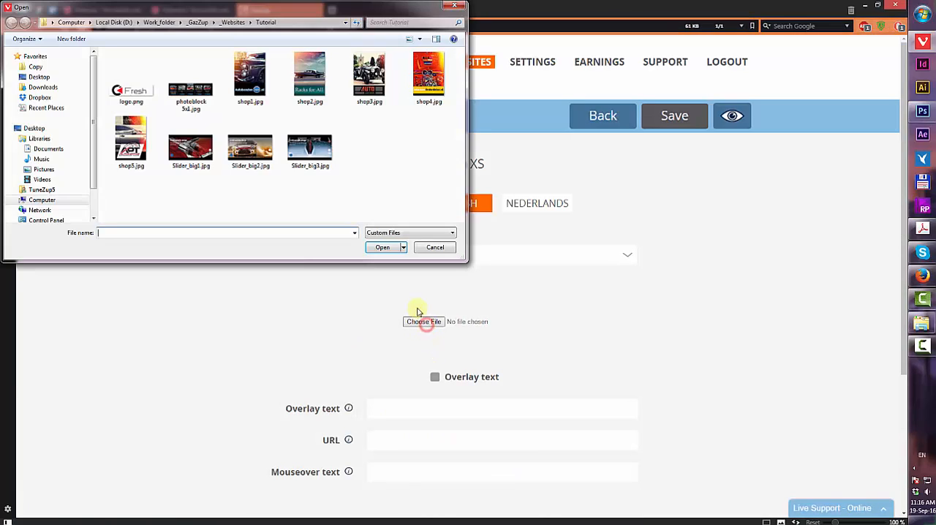
{"action": "double_click", "coordinate": [314, 77]}
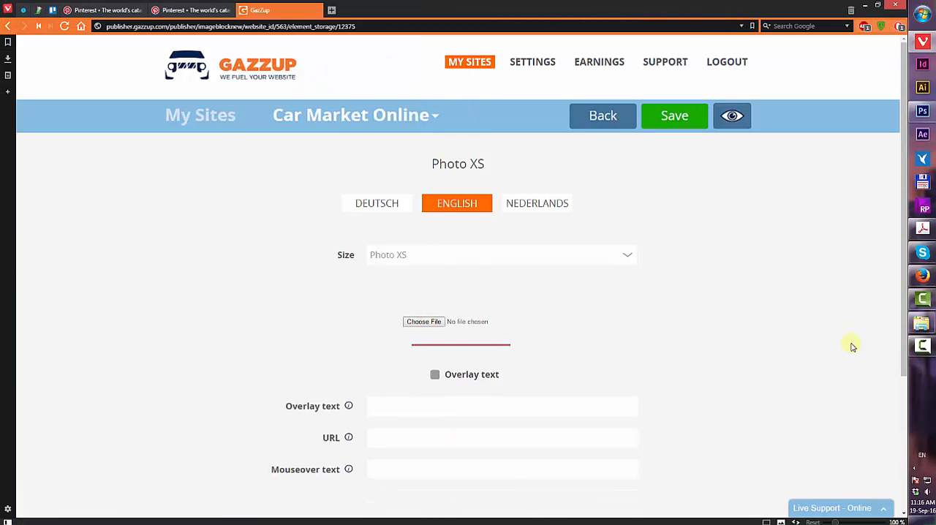
{"action": "scroll", "coordinate": [739, 370], "scroll_direction": "down", "scroll_amount": 3}
{"action": "scroll", "coordinate": [589, 238], "scroll_direction": "up", "scroll_amount": 2}
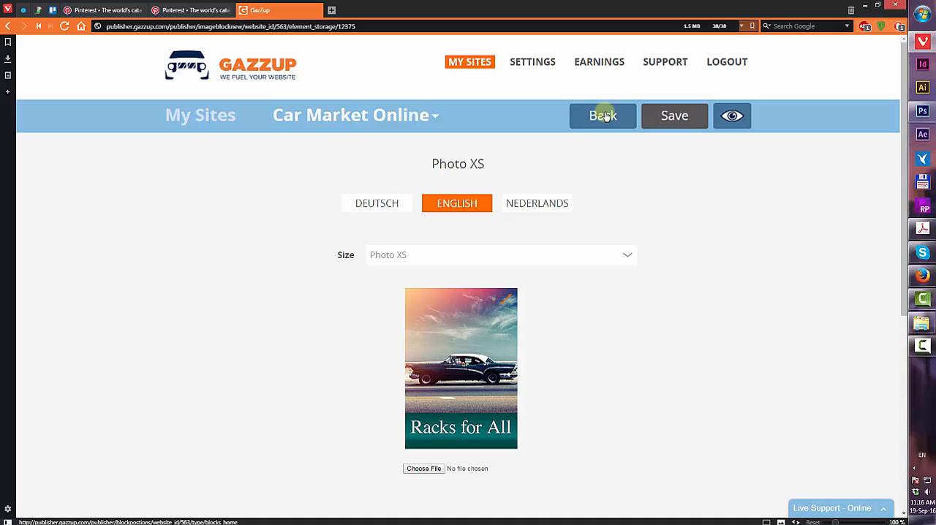
{"action": "left_click", "coordinate": [612, 118]}
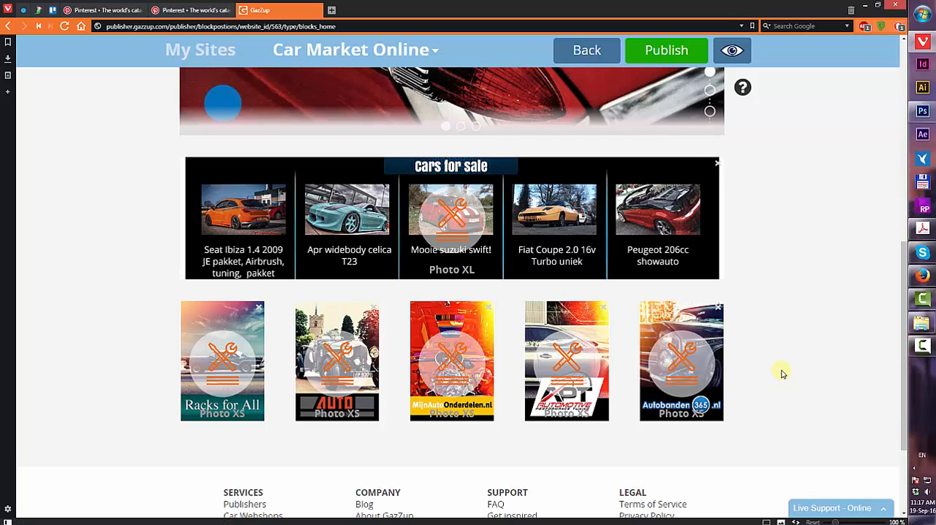
Publish all changes to the website and confirm
{"action": "scroll", "coordinate": [781, 371], "scroll_direction": "up", "scroll_amount": 7}
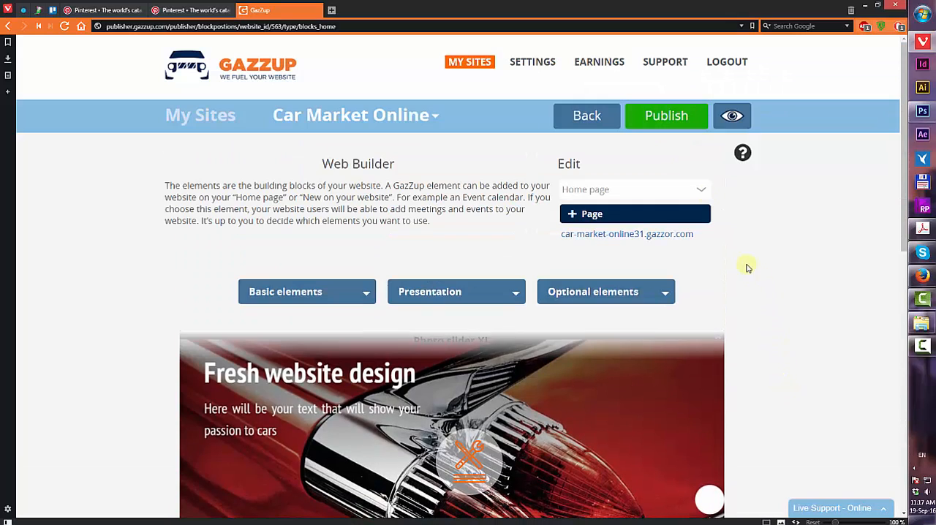
{"action": "left_click", "coordinate": [664, 117]}
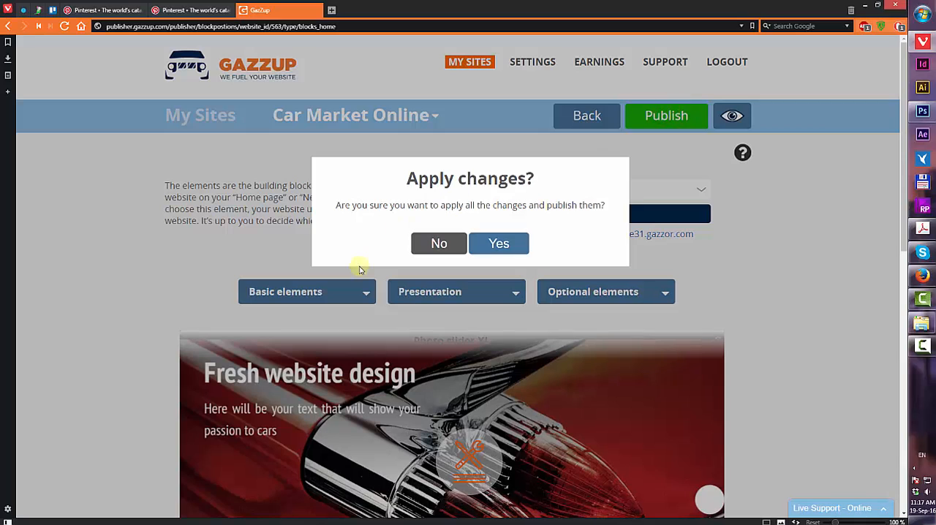
{"action": "left_click", "coordinate": [515, 243]}
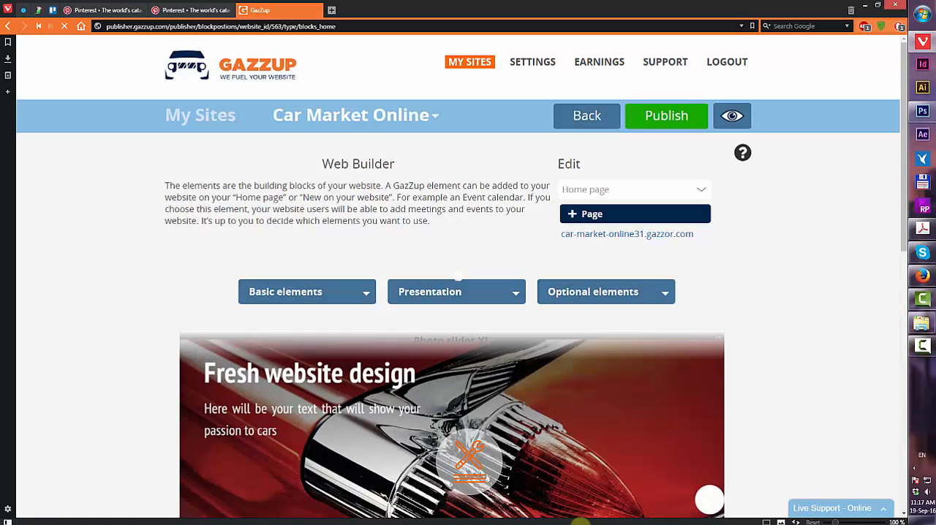
Open the live site preview, accept cookies, and browse the homepage slider, Cars for sale block and photo row
{"action": "left_click", "coordinate": [732, 115]}
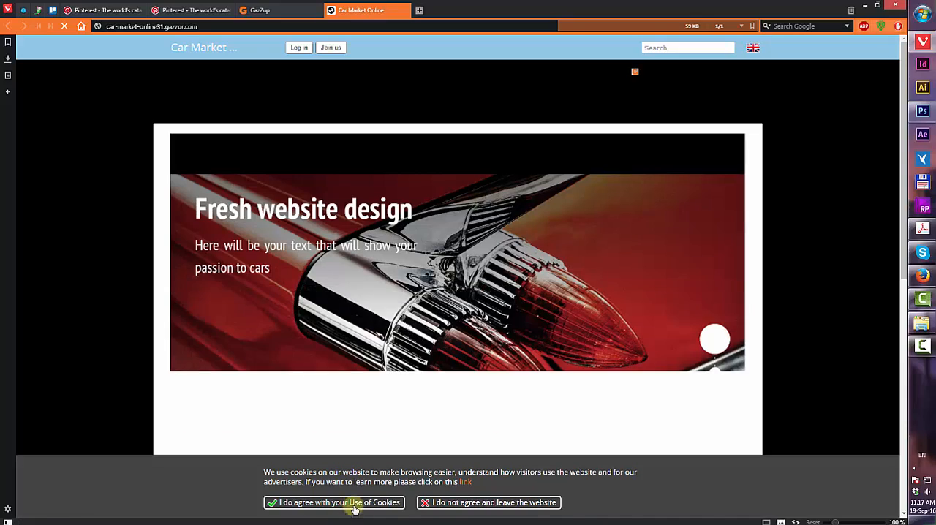
{"action": "left_click", "coordinate": [354, 504]}
{"action": "scroll", "coordinate": [646, 248], "scroll_direction": "down", "scroll_amount": 3}
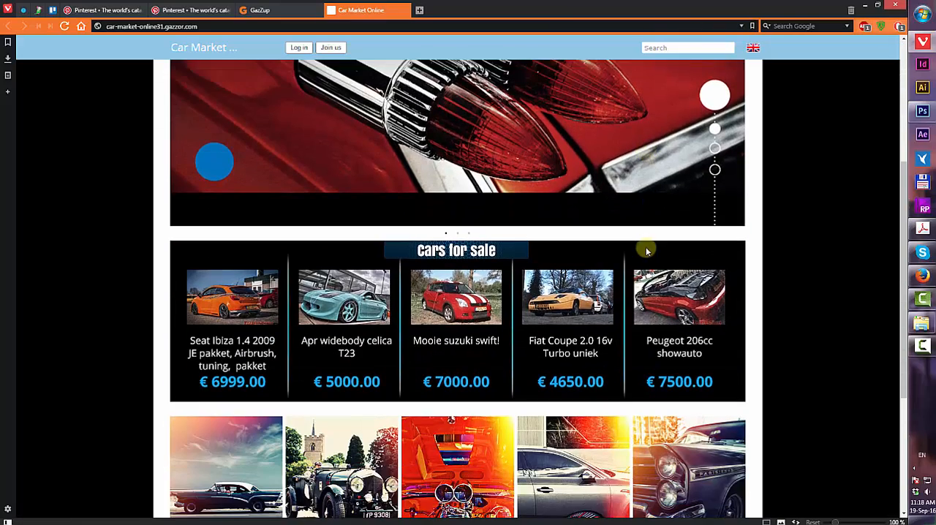
{"action": "scroll", "coordinate": [646, 251], "scroll_direction": "down", "scroll_amount": 3}
{"action": "scroll", "coordinate": [646, 251], "scroll_direction": "up", "scroll_amount": 4}
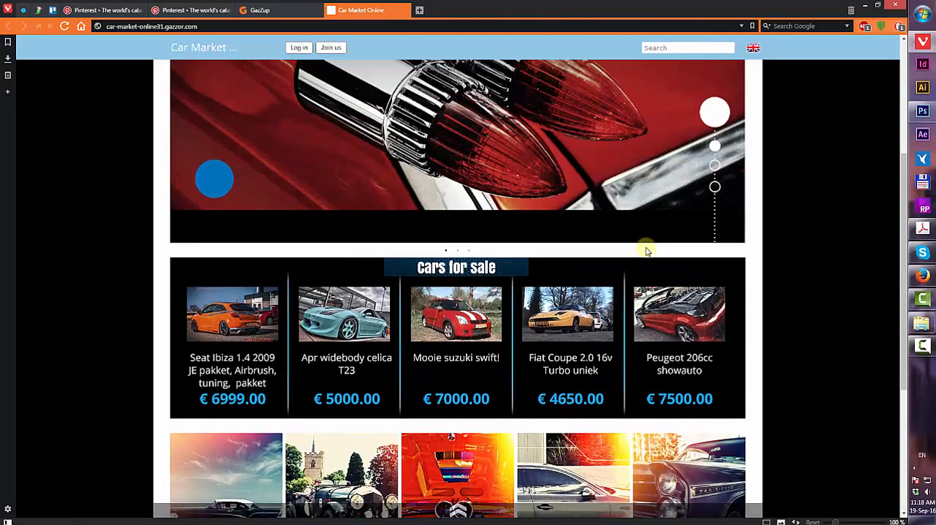
{"action": "scroll", "coordinate": [512, 322], "scroll_direction": "up", "scroll_amount": 2}
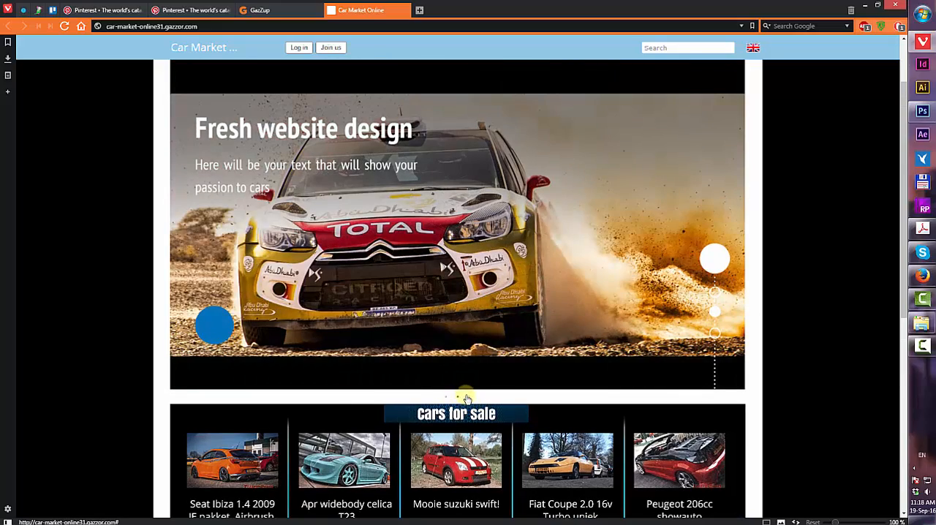
{"action": "left_click", "coordinate": [466, 399]}
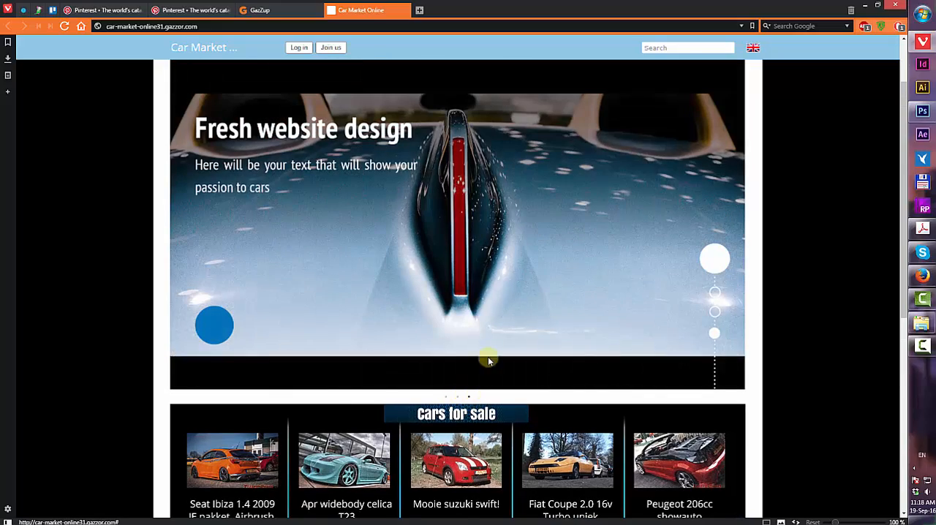
{"action": "scroll", "coordinate": [537, 275], "scroll_direction": "down", "scroll_amount": 2}
{"action": "scroll", "coordinate": [538, 276], "scroll_direction": "down", "scroll_amount": 4}
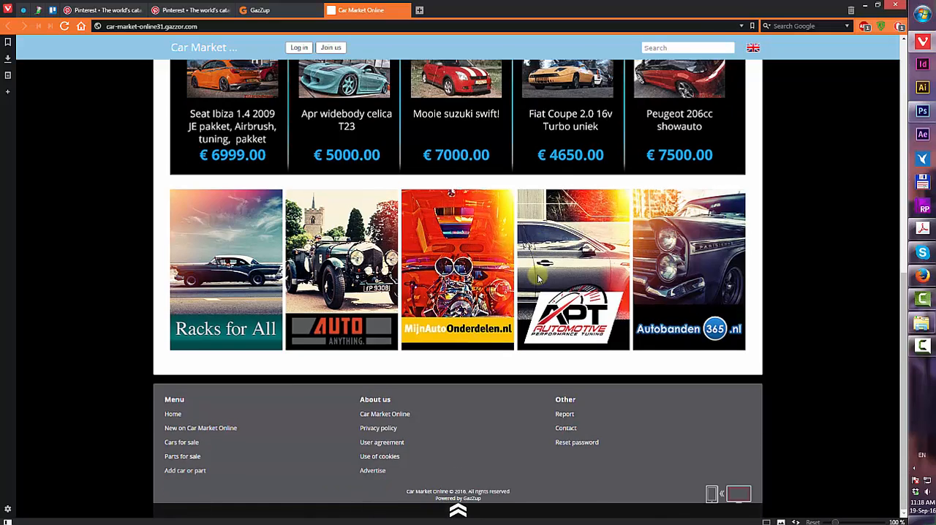
Close the live preview and upload logo.png as the site logo in the Images visual settings
{"action": "scroll", "coordinate": [539, 271], "scroll_direction": "up", "scroll_amount": 7}
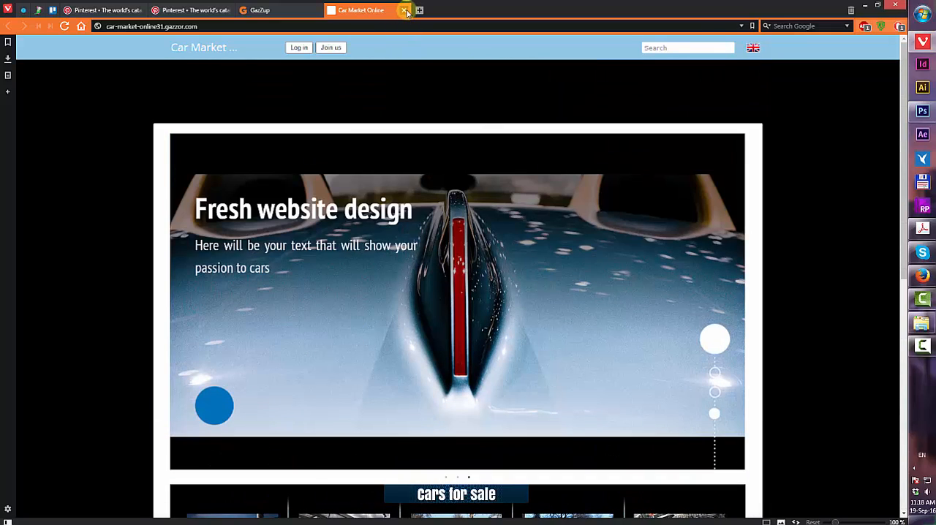
{"action": "left_click", "coordinate": [406, 10]}
{"action": "mouse_move", "coordinate": [351, 115]}
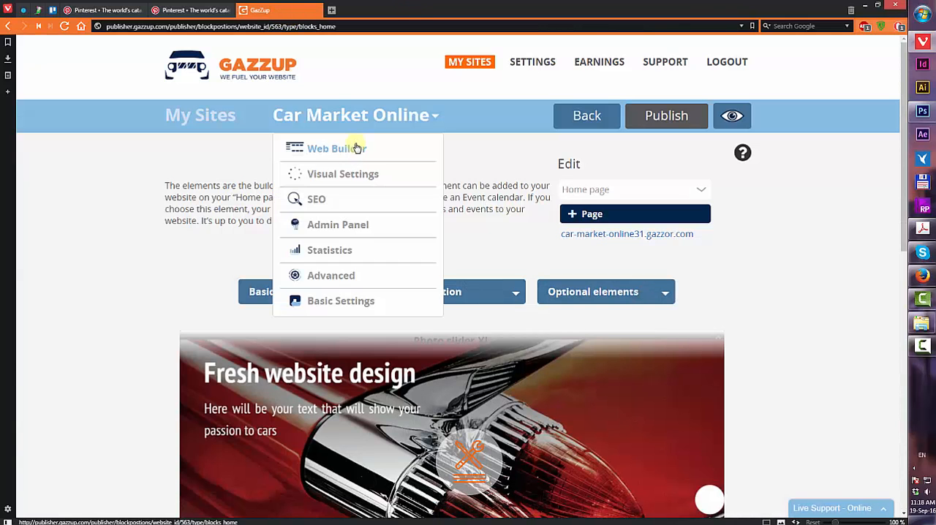
{"action": "left_click", "coordinate": [332, 176]}
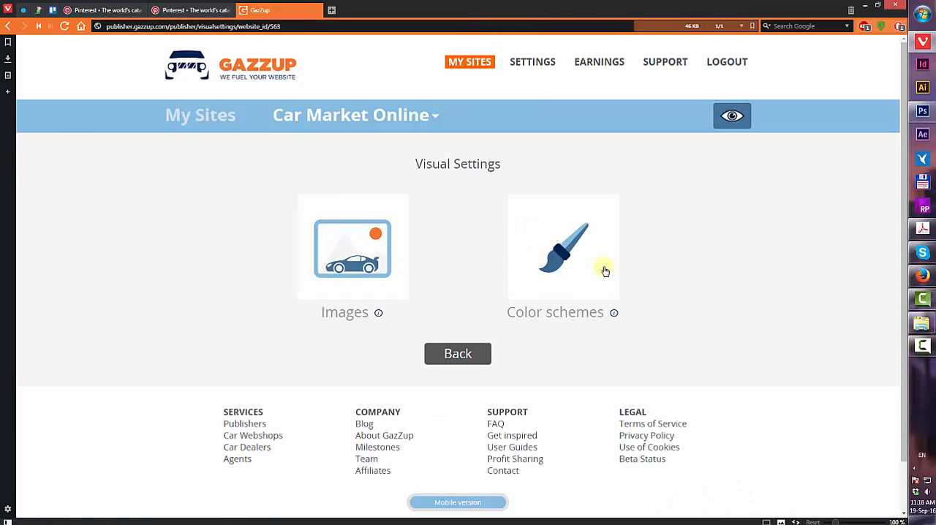
{"action": "left_click", "coordinate": [380, 256]}
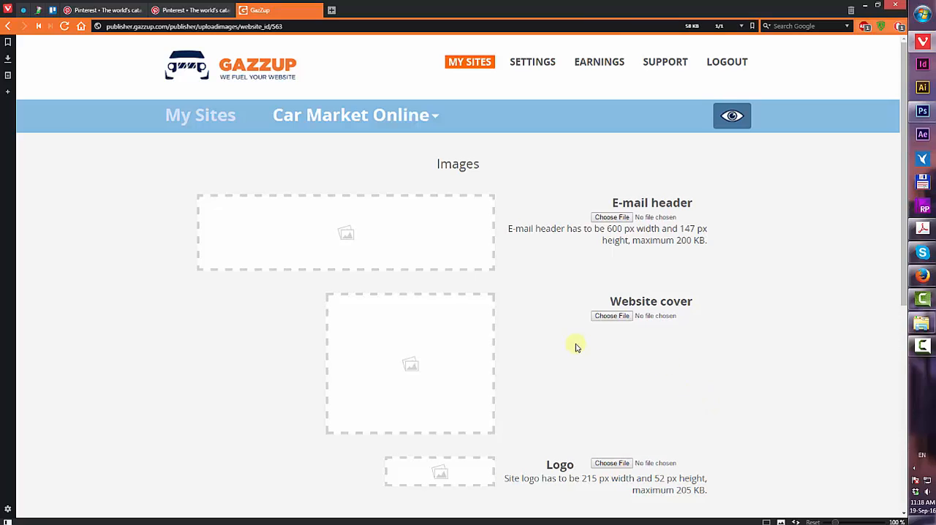
{"action": "scroll", "coordinate": [581, 359], "scroll_direction": "down", "scroll_amount": 1}
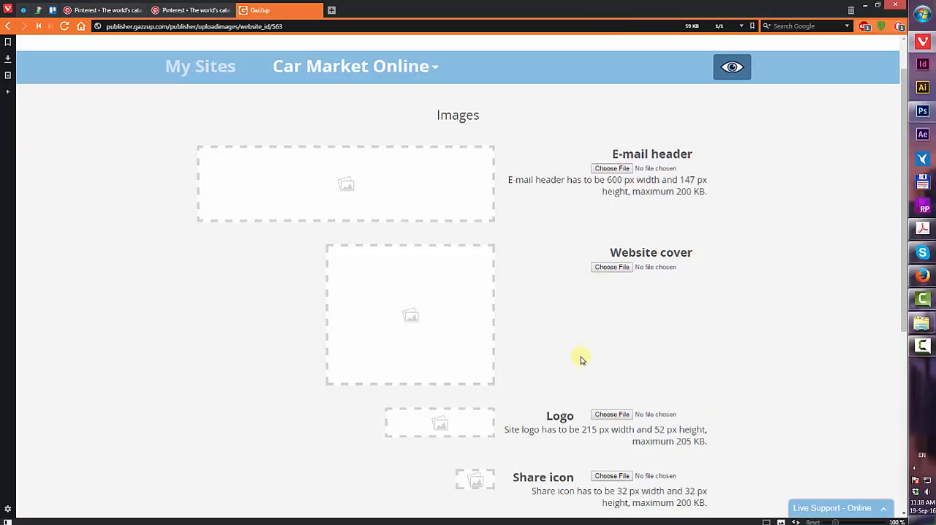
{"action": "left_click", "coordinate": [604, 415]}
{"action": "left_click", "coordinate": [134, 90]}
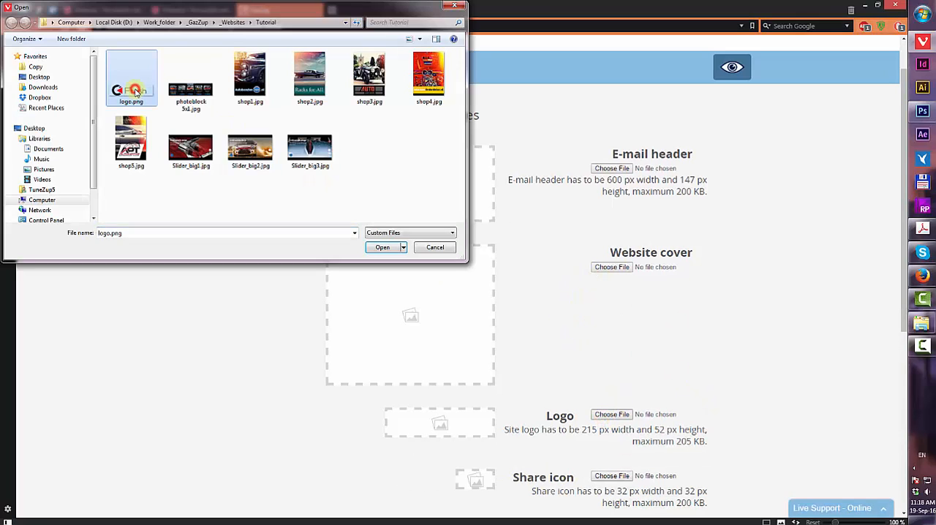
{"action": "left_click", "coordinate": [382, 247]}
Upload logo.png as the favicon and save the image settings
{"action": "scroll", "coordinate": [658, 334], "scroll_direction": "down", "scroll_amount": 2}
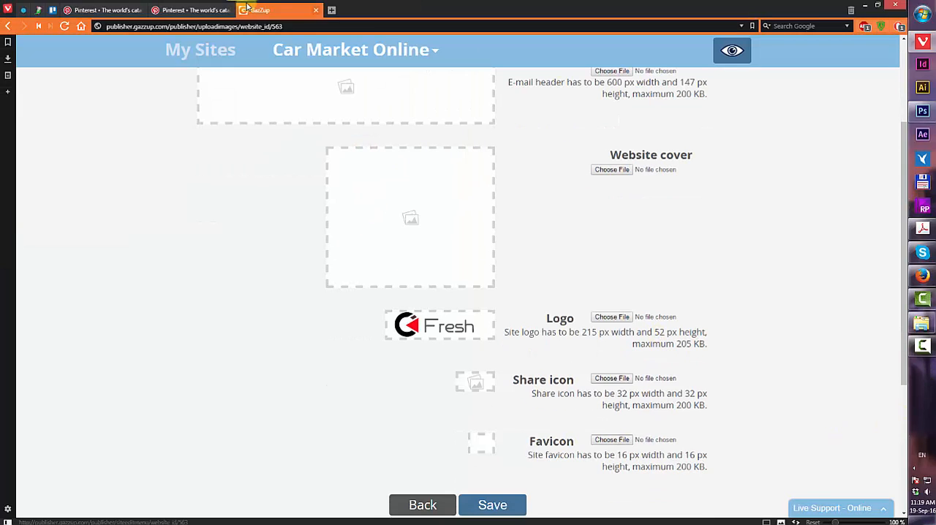
{"action": "left_click", "coordinate": [596, 440]}
{"action": "double_click", "coordinate": [132, 89]}
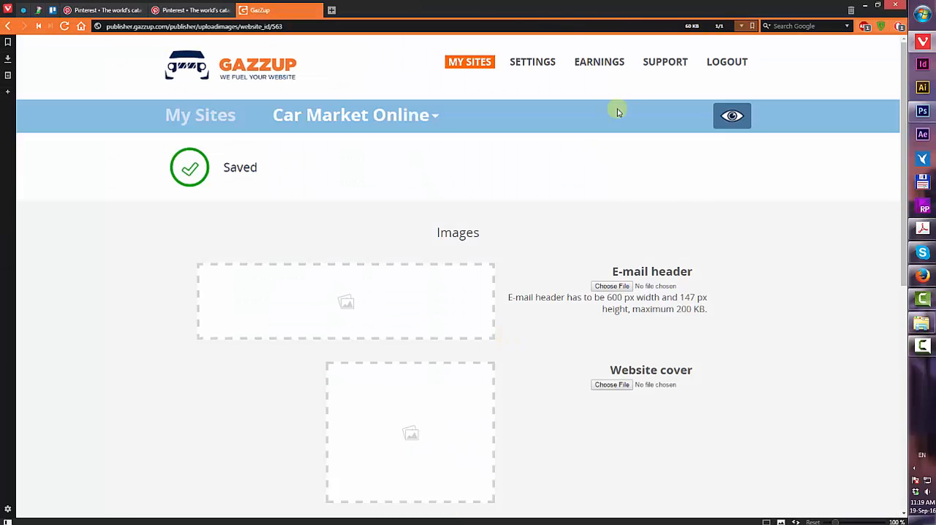
Open the live site preview and scroll through the homepage to check the new logo
{"action": "left_click", "coordinate": [730, 121]}
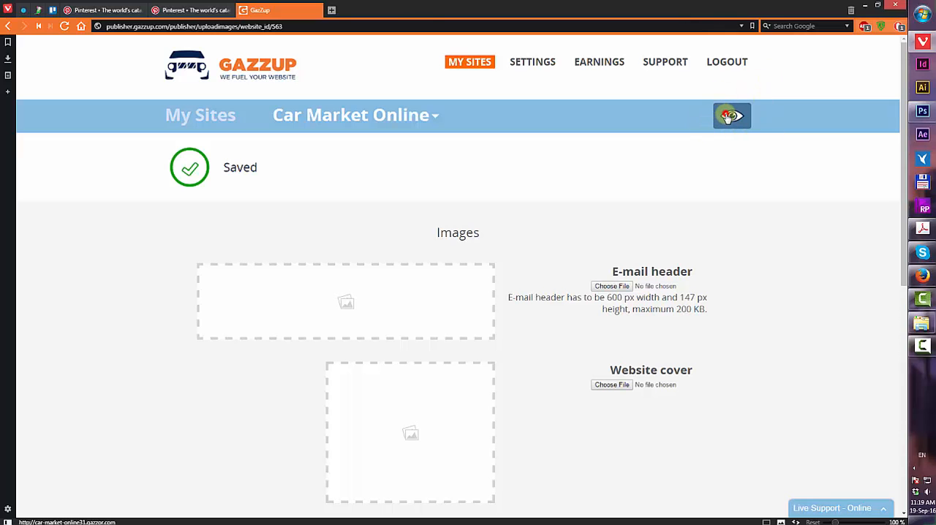
{"action": "left_click", "coordinate": [730, 115]}
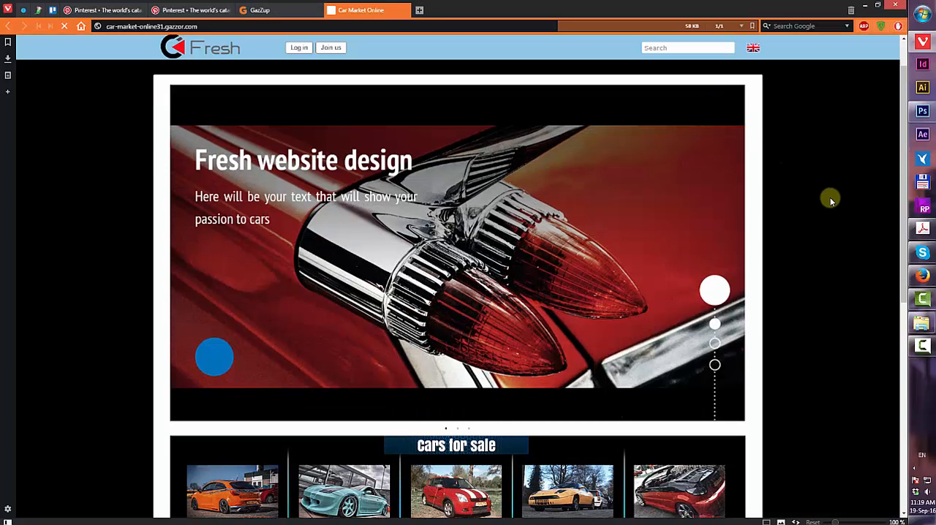
{"action": "scroll", "coordinate": [831, 201], "scroll_direction": "down", "scroll_amount": 6}
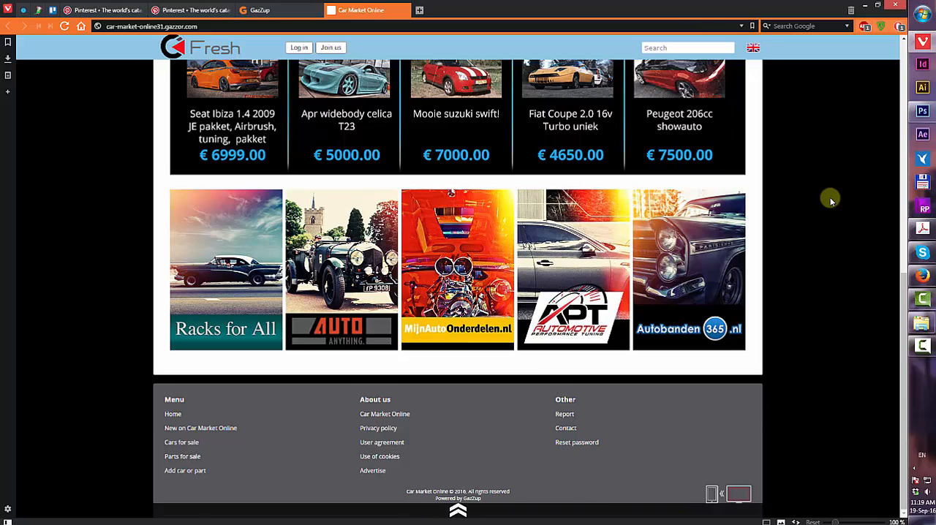
{"action": "scroll", "coordinate": [831, 201], "scroll_direction": "up", "scroll_amount": 6}
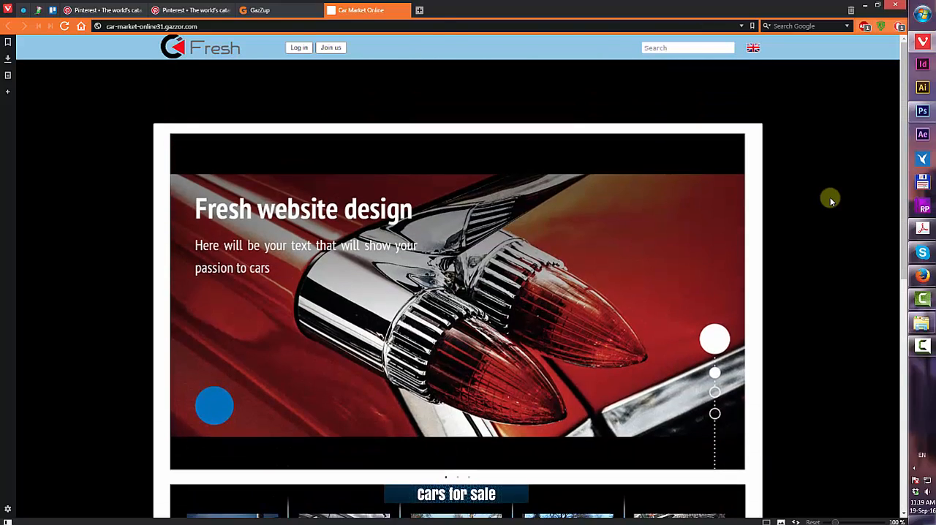
{"action": "scroll", "coordinate": [832, 201], "scroll_direction": "down", "scroll_amount": 6}
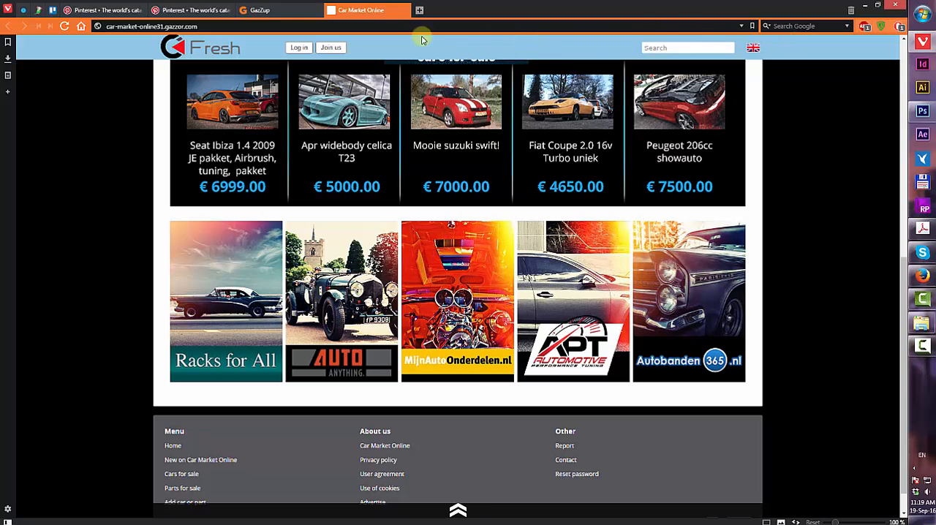
Open the site's color visual settings and change the header colour to a muted red
{"action": "left_click", "coordinate": [259, 10]}
{"action": "left_click", "coordinate": [380, 118]}
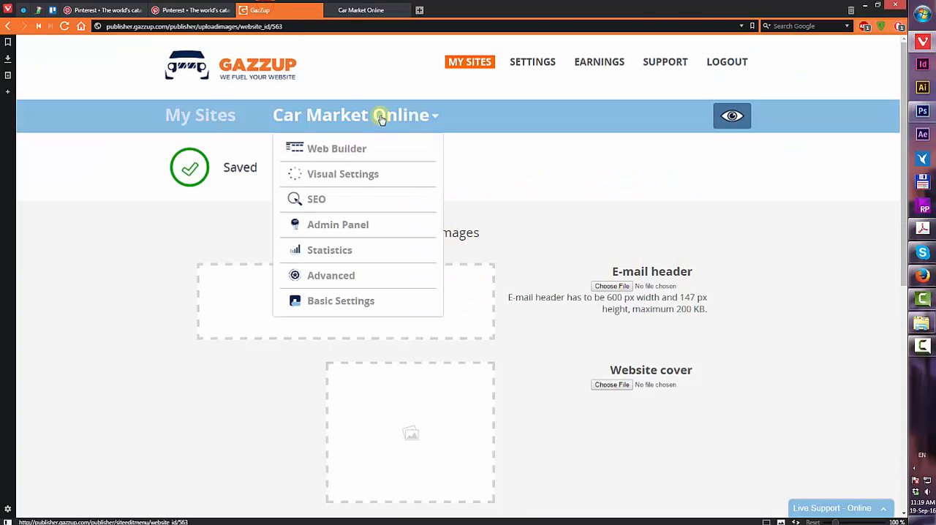
{"action": "left_click", "coordinate": [363, 184]}
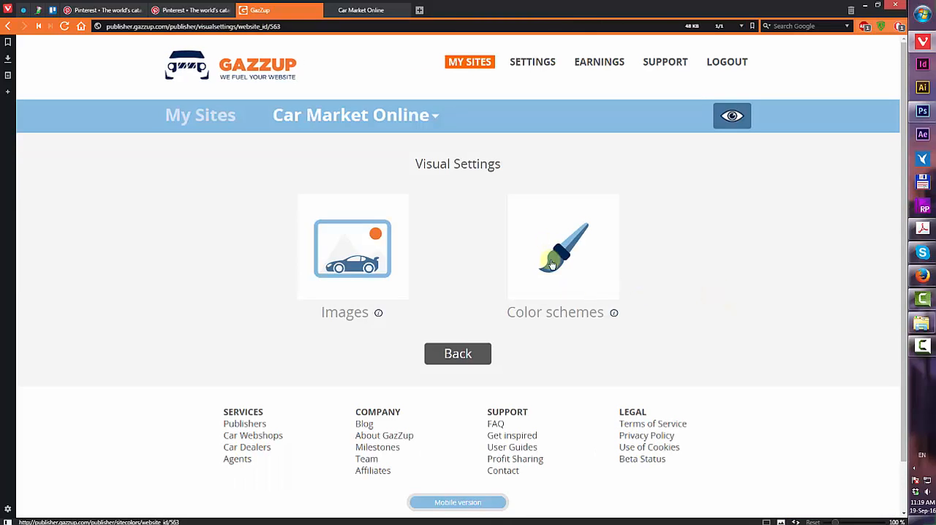
{"action": "left_click", "coordinate": [552, 264]}
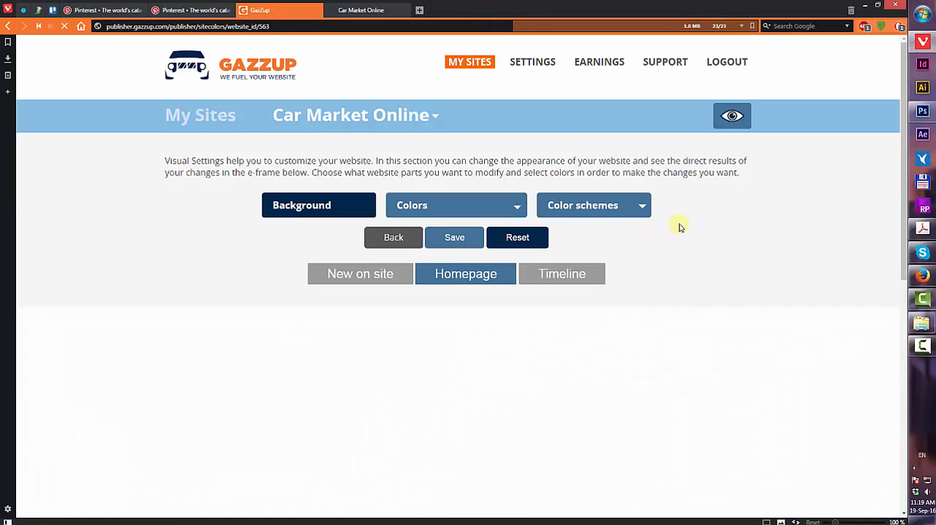
{"action": "scroll", "coordinate": [686, 218], "scroll_direction": "down", "scroll_amount": 3}
{"action": "scroll", "coordinate": [519, 101], "scroll_direction": "up", "scroll_amount": 3}
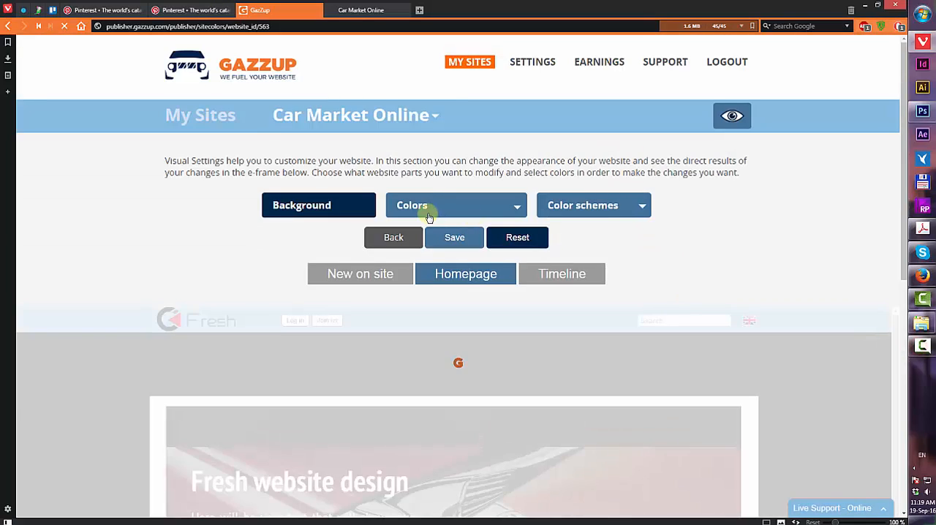
{"action": "scroll", "coordinate": [430, 218], "scroll_direction": "down", "scroll_amount": 2}
{"action": "left_click", "coordinate": [447, 116]}
{"action": "left_click", "coordinate": [404, 140]}
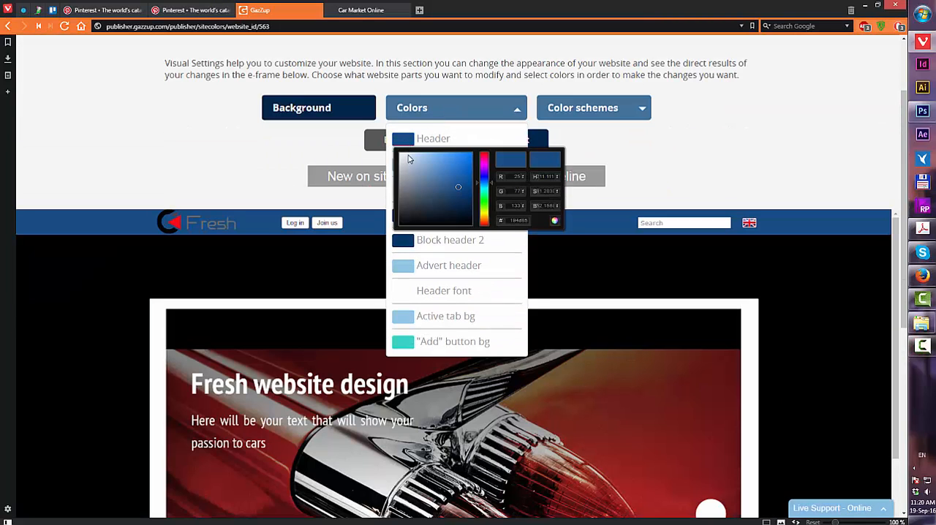
{"action": "left_click", "coordinate": [418, 159]}
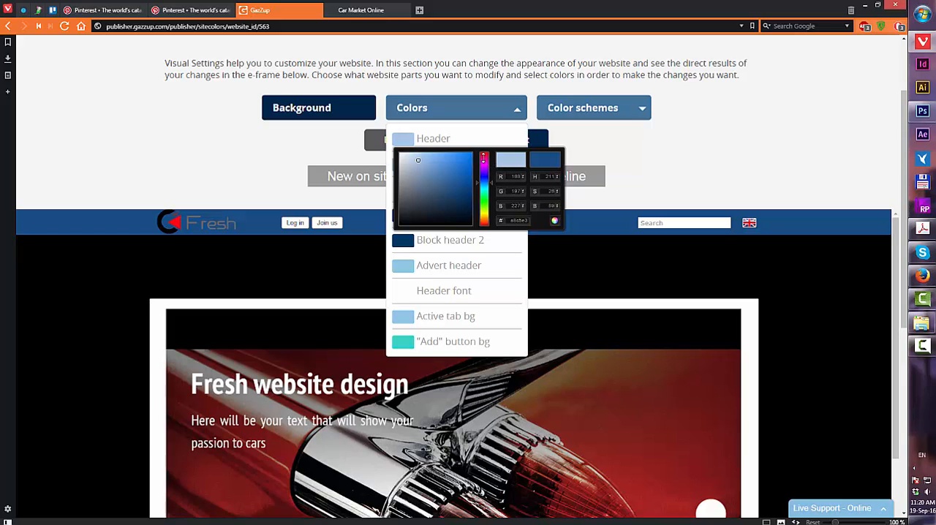
{"action": "left_click", "coordinate": [483, 154]}
{"action": "left_click", "coordinate": [451, 193]}
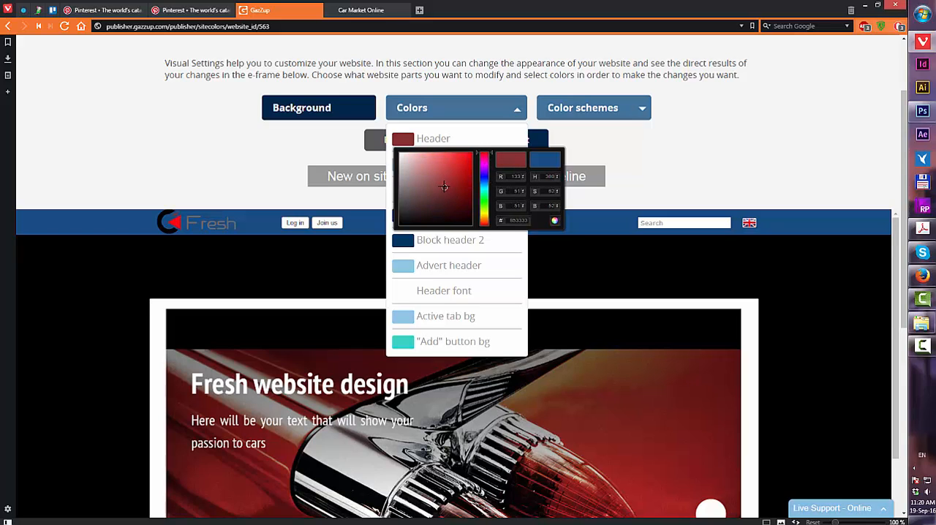
{"action": "mouse_move", "coordinate": [443, 187]}
{"action": "left_mouse_down"}
{"action": "mouse_move", "coordinate": [419, 180]}
{"action": "mouse_move", "coordinate": [444, 172]}
{"action": "left_mouse_up"}
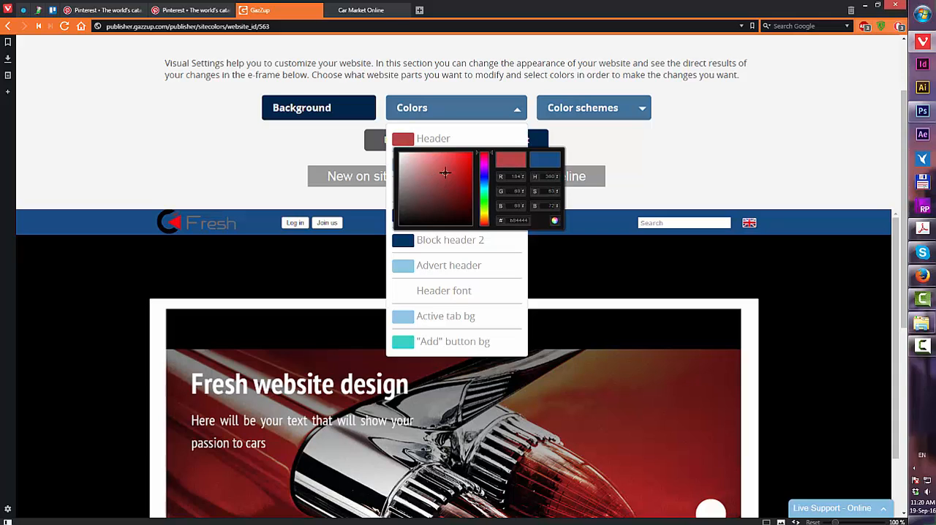
{"action": "left_click", "coordinate": [680, 170]}
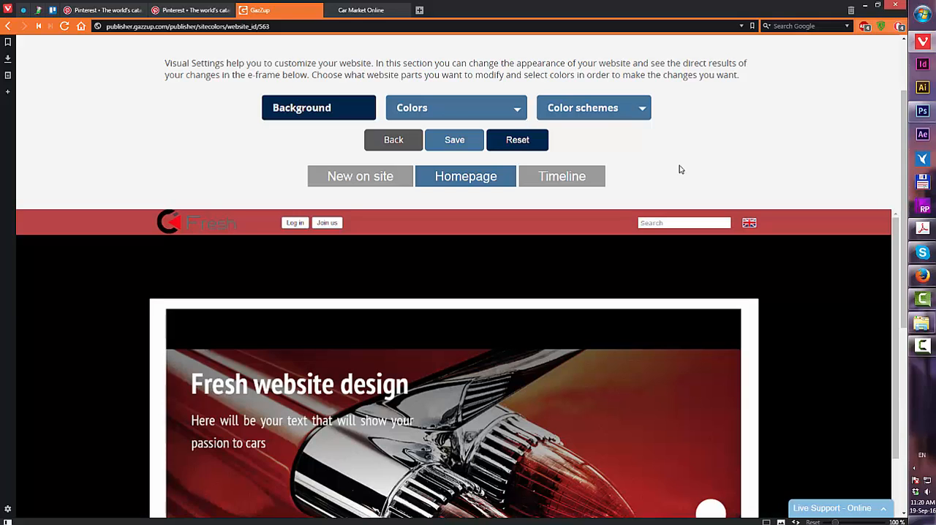
Recheck the header colour picker and save the color settings
{"action": "left_click", "coordinate": [422, 114]}
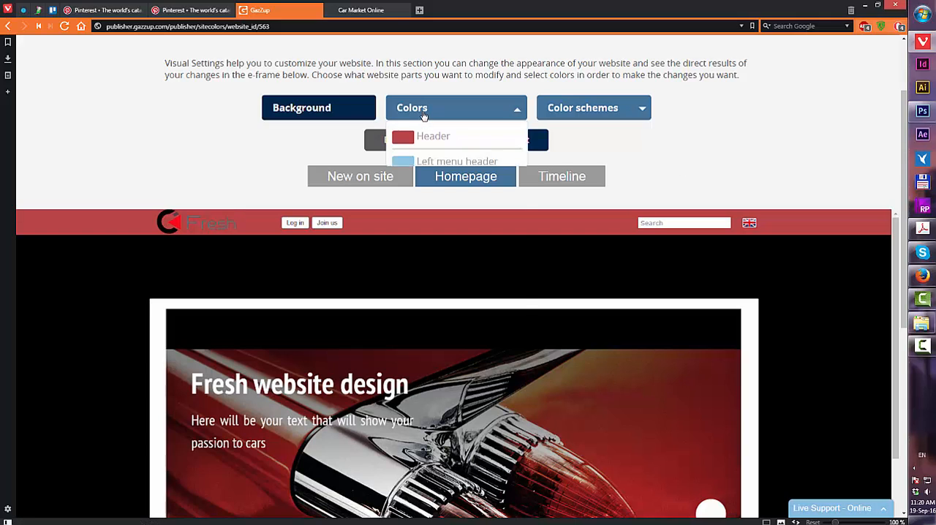
{"action": "left_click", "coordinate": [421, 135]}
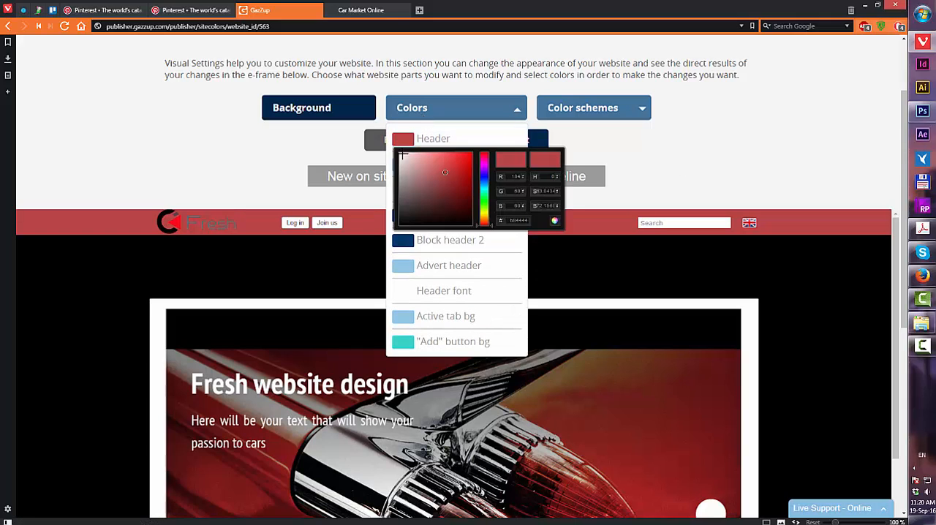
{"action": "left_click", "coordinate": [718, 174]}
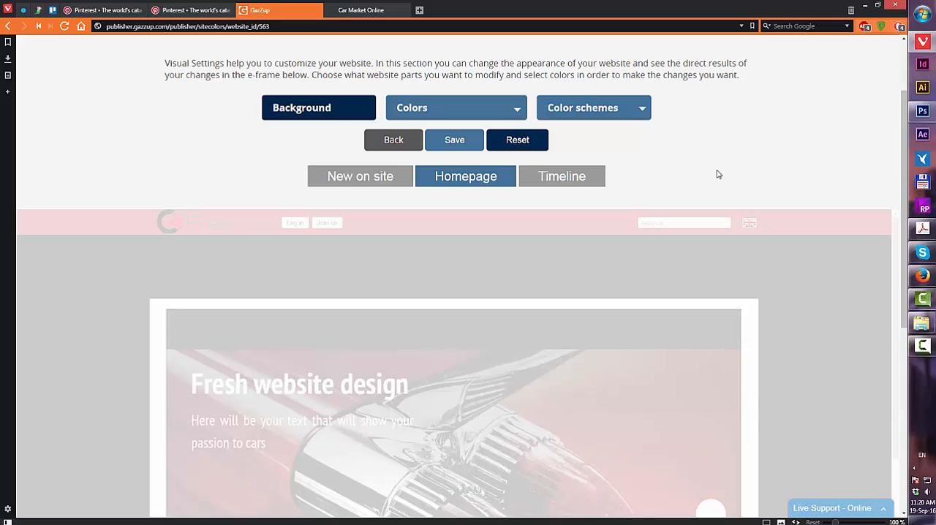
{"action": "scroll", "coordinate": [706, 253], "scroll_direction": "down", "scroll_amount": 3}
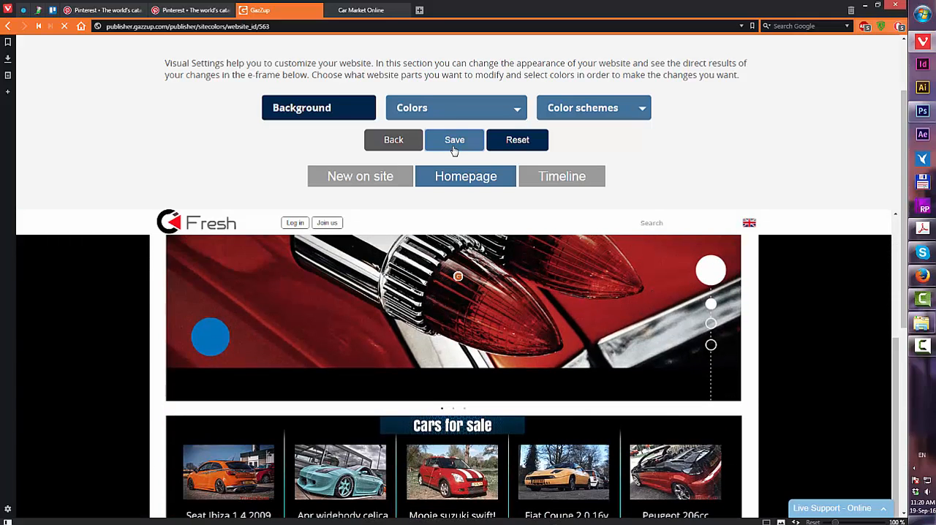
{"action": "left_click", "coordinate": [454, 140]}
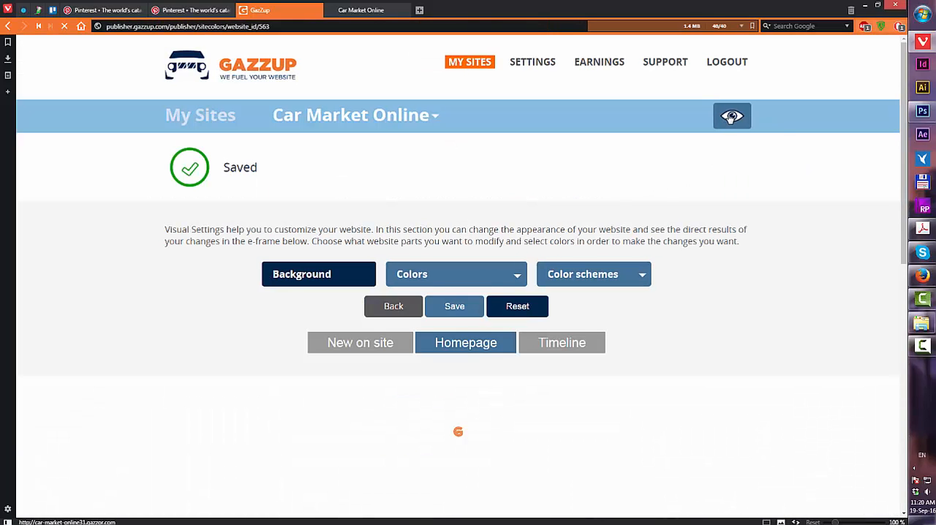
Open the live site preview and scroll the homepage to review the red header
{"action": "left_click", "coordinate": [732, 116]}
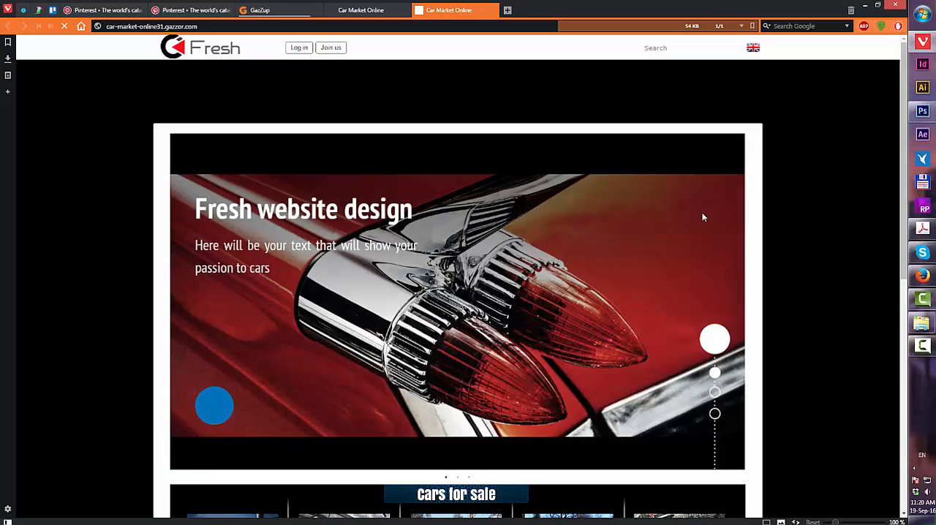
{"action": "scroll", "coordinate": [703, 217], "scroll_direction": "down", "scroll_amount": 6}
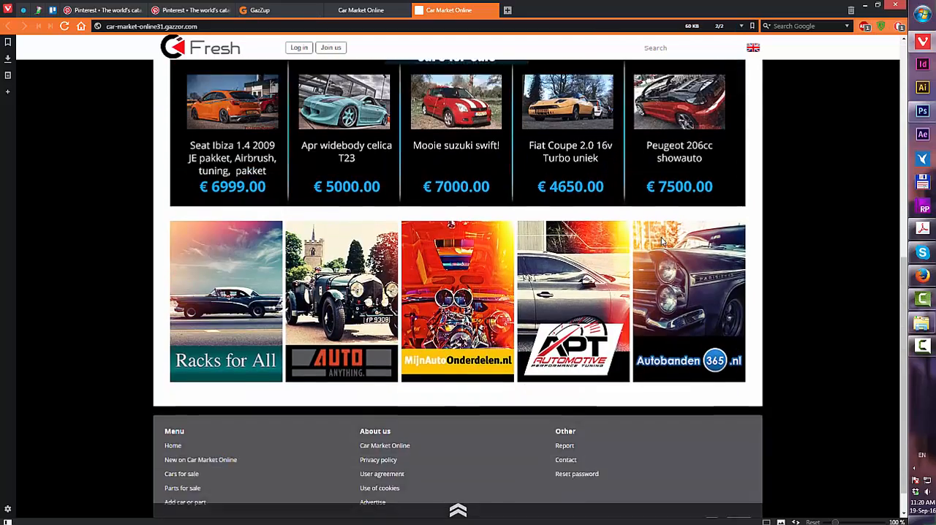
{"action": "scroll", "coordinate": [666, 256], "scroll_direction": "up", "scroll_amount": 6}
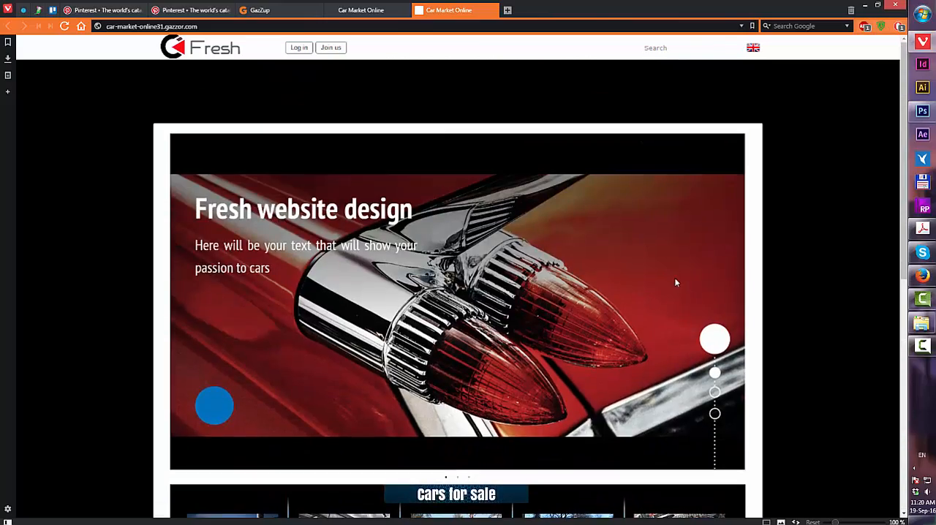
{"action": "scroll", "coordinate": [675, 281], "scroll_direction": "down", "scroll_amount": 1}
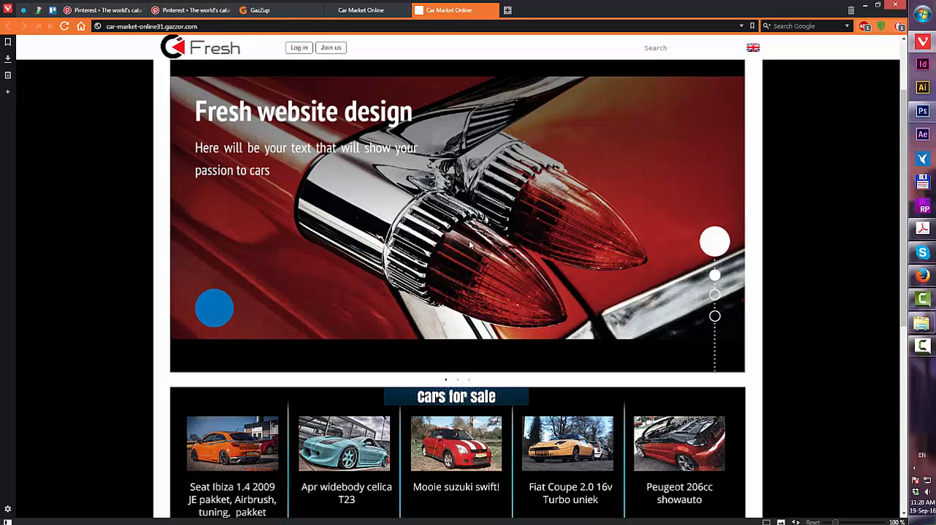